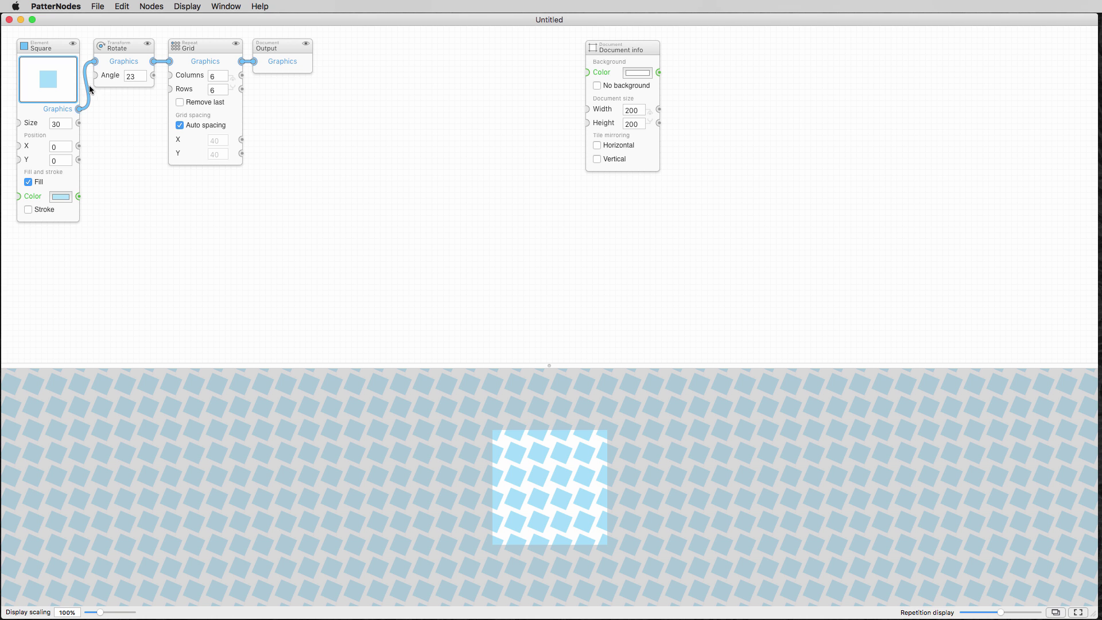
Step: Set the Square node's size to 20 and the Rotate node's angle to 58 degrees
mouse_move(57, 124)
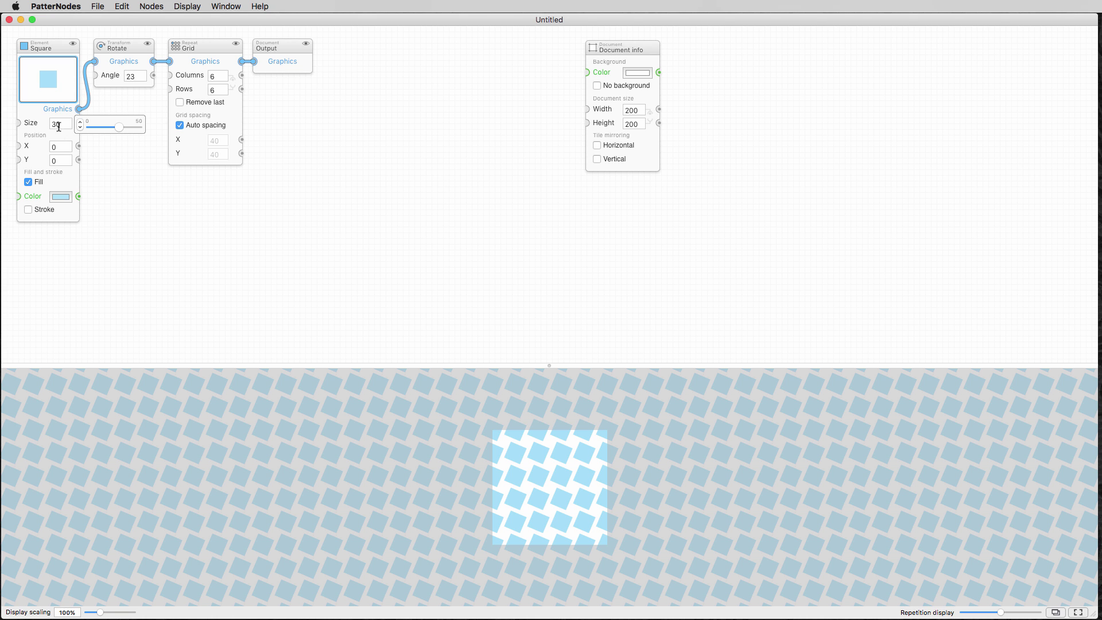
click(117, 126)
mouse_move(116, 126)
mouse_down()
mouse_move(106, 126)
mouse_move(126, 125)
mouse_move(108, 125)
mouse_up()
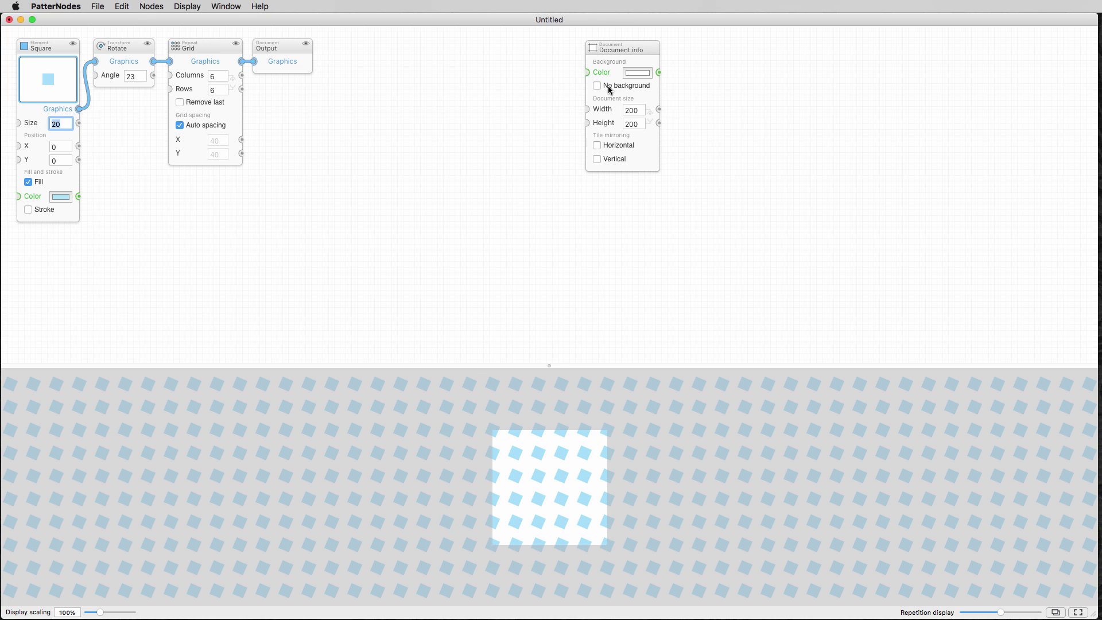
mouse_move(190, 90)
mouse_move(130, 77)
mouse_move(168, 81)
mouse_down()
mouse_move(186, 81)
mouse_move(171, 81)
mouse_up()
Step: Replace the Square node with a Circle element
right_click(47, 85)
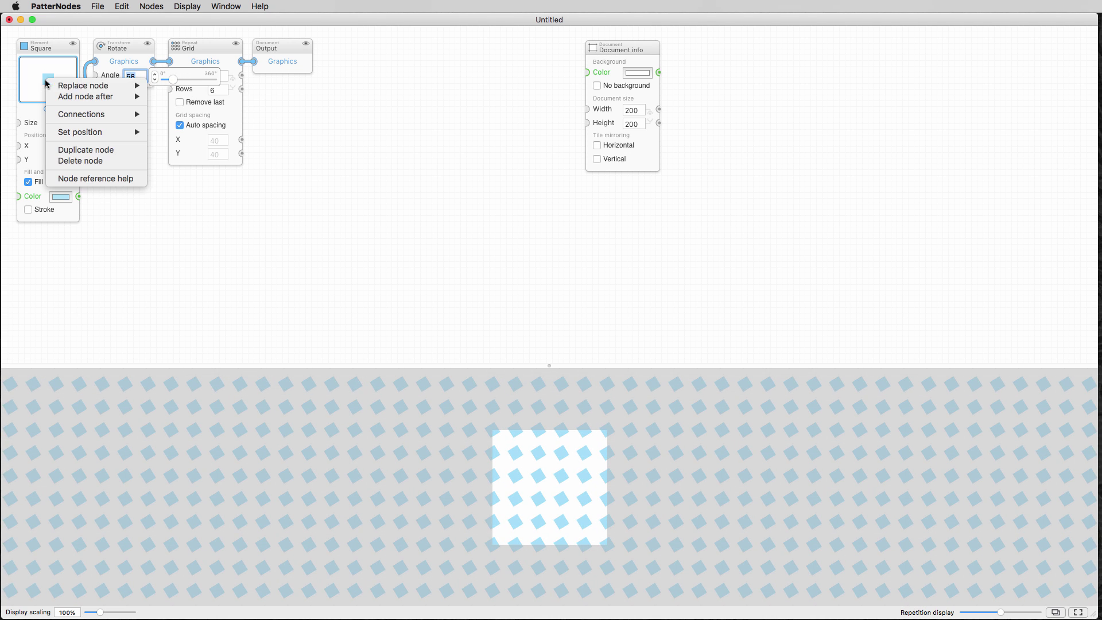
mouse_move(64, 87)
mouse_move(229, 87)
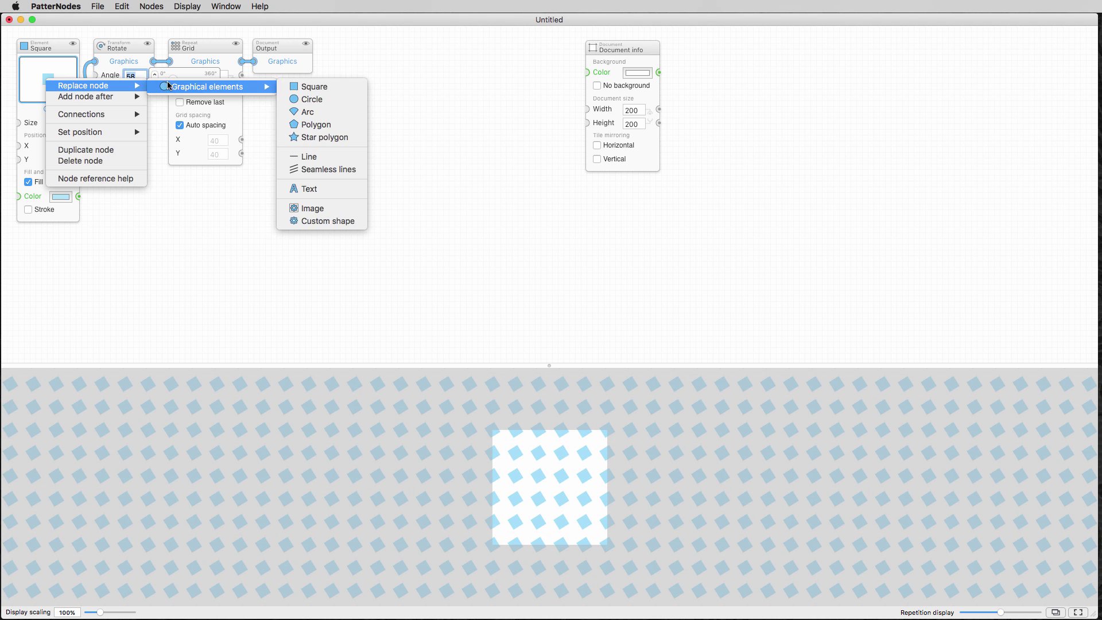
click(324, 101)
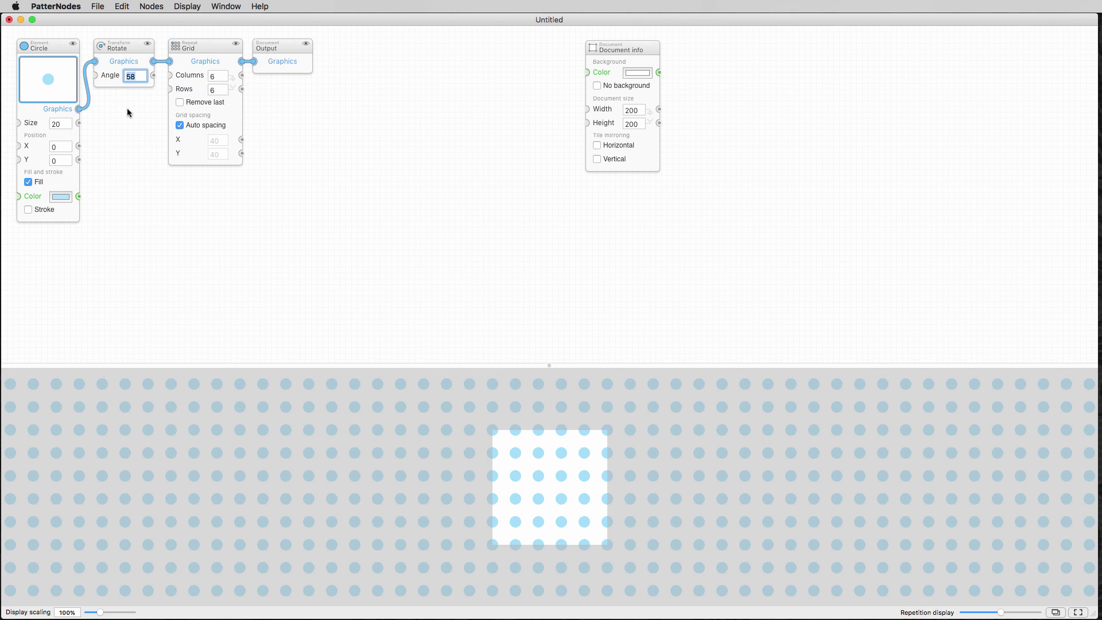
Step: Delete the Rotate and Grid nodes from between the Circle and Output nodes
click(131, 50)
key(BackSpace)
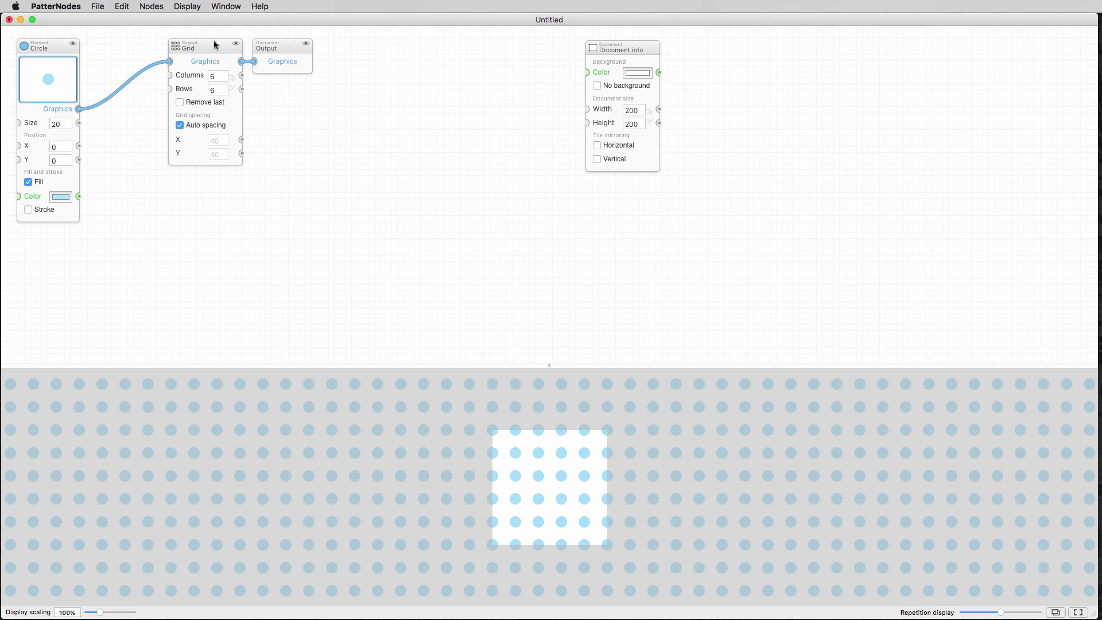
click(214, 43)
key(BackSpace)
click(282, 45)
key(BackSpace)
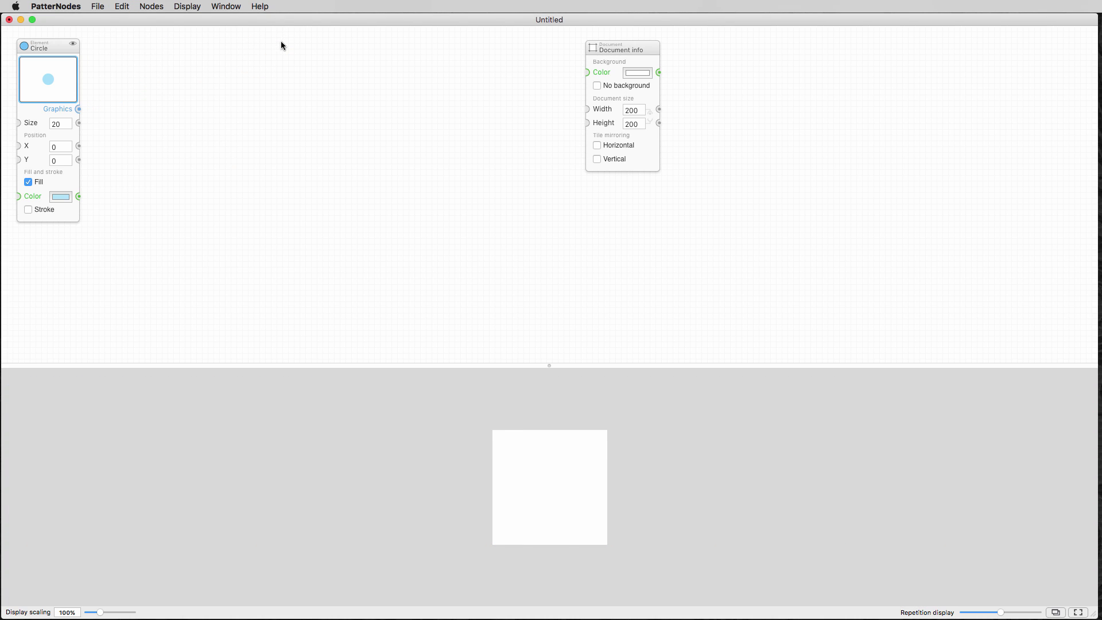
key(super+z)
Step: Move the Output and Document info nodes farther away from the Circle node to make room for more nodes
drag(278, 54, 549, 52)
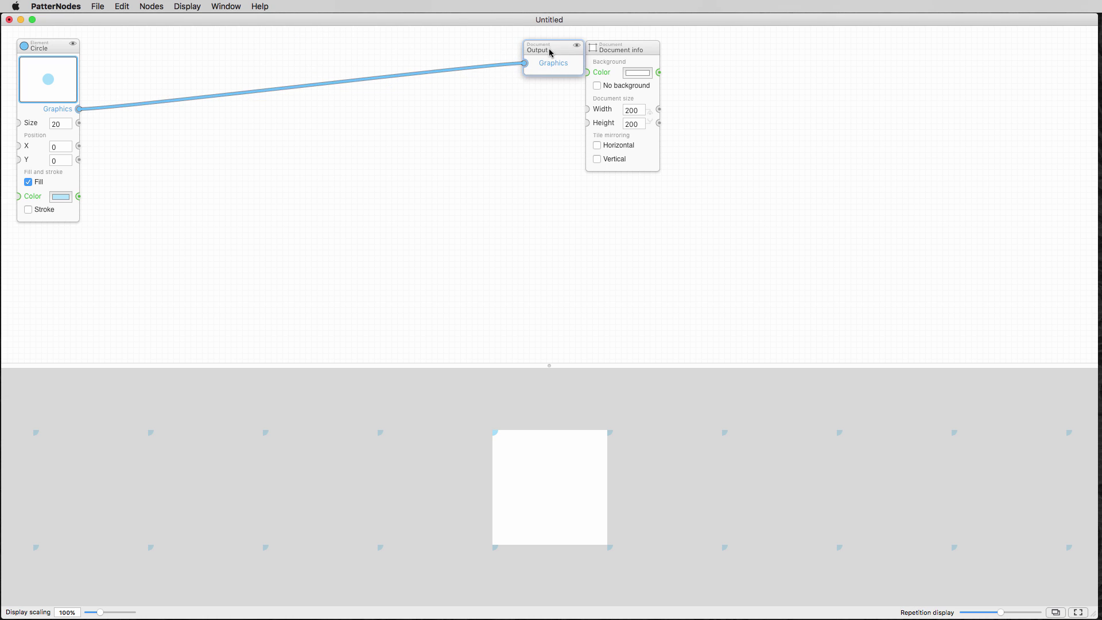
drag(635, 49, 933, 49)
drag(556, 51, 748, 51)
Step: Set the document size to 400 wide and 400 high
click(928, 109)
double_click(925, 109)
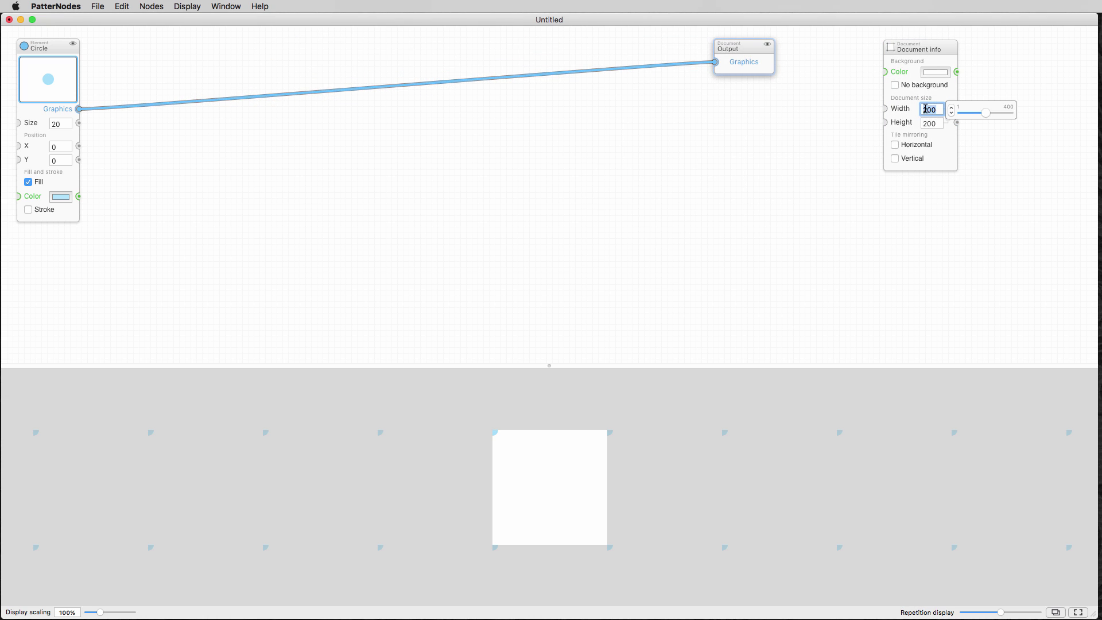
drag(984, 113, 1065, 128)
click(928, 123)
double_click(927, 123)
click(591, 239)
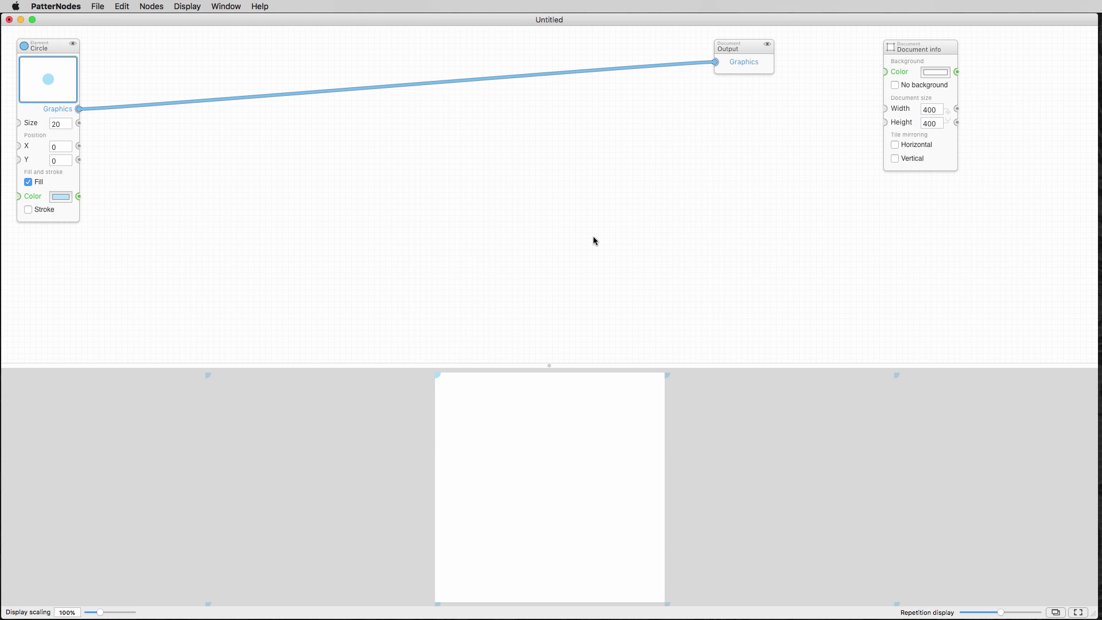
Step: Center the circle in the document by setting its X and Y position to 200
click(54, 147)
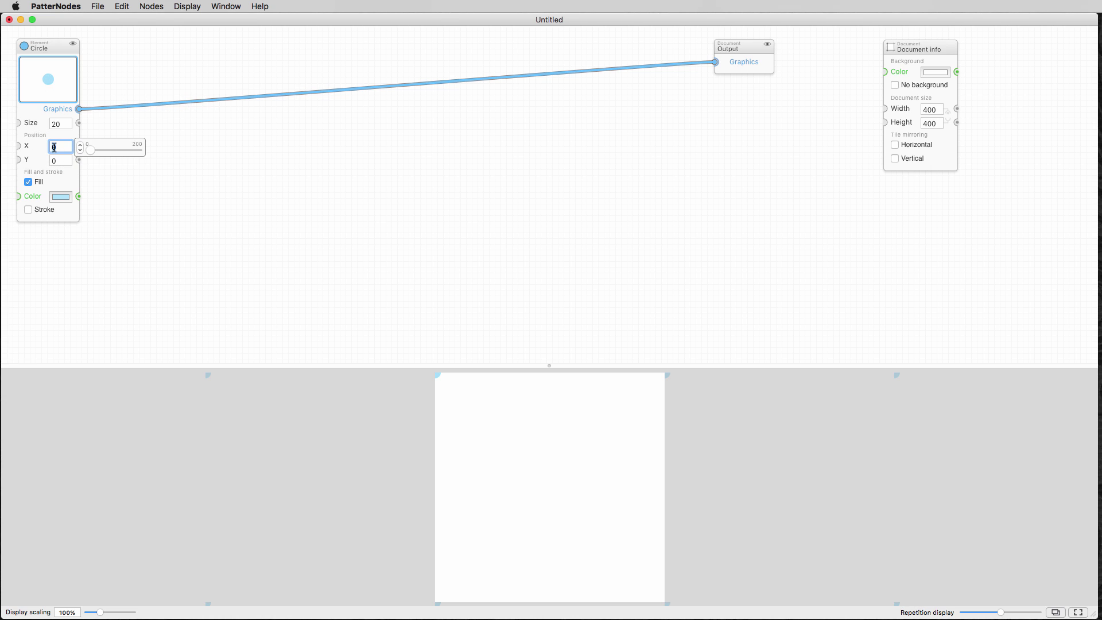
text(200)
key(Tab)
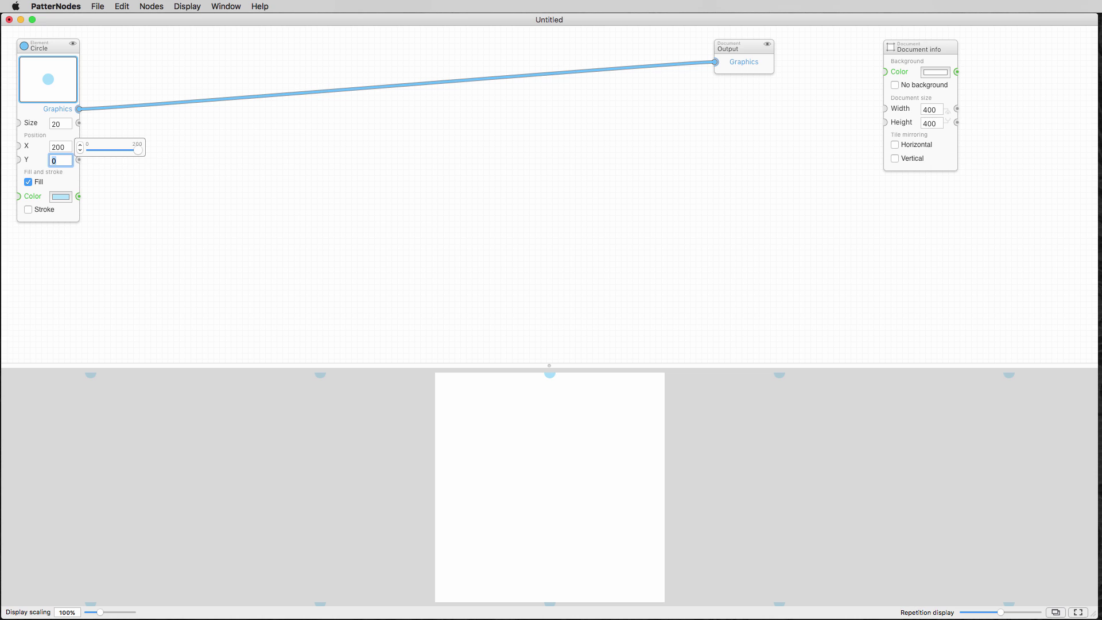
text(200)
key(Tab)
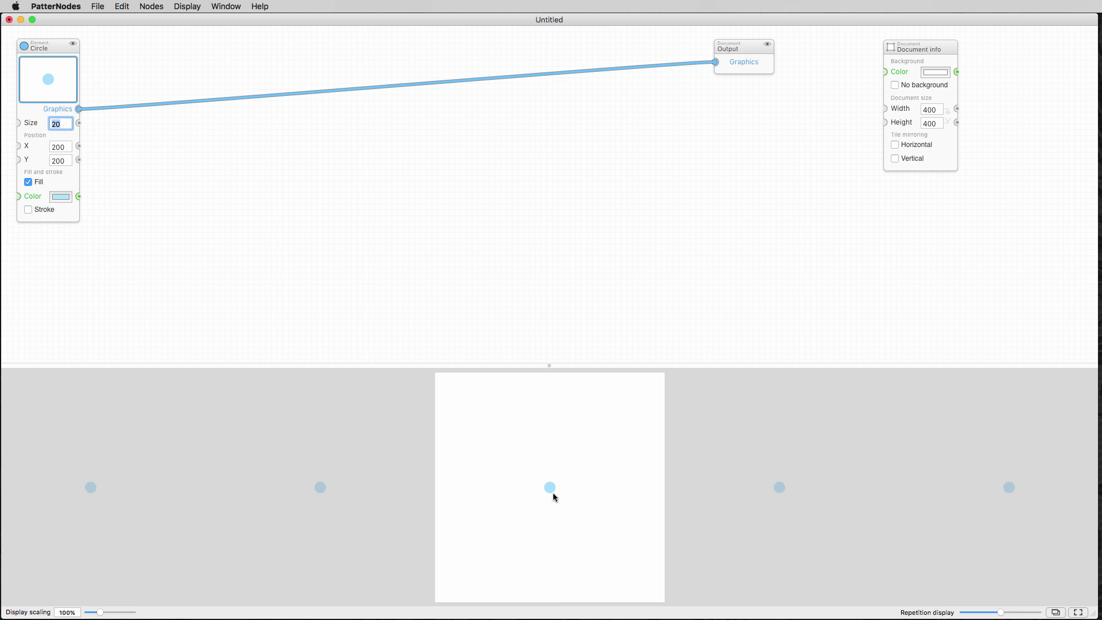
Step: Change the circle's fill color to black and close the color picker
click(145, 179)
click(65, 198)
drag(426, 462, 531, 465)
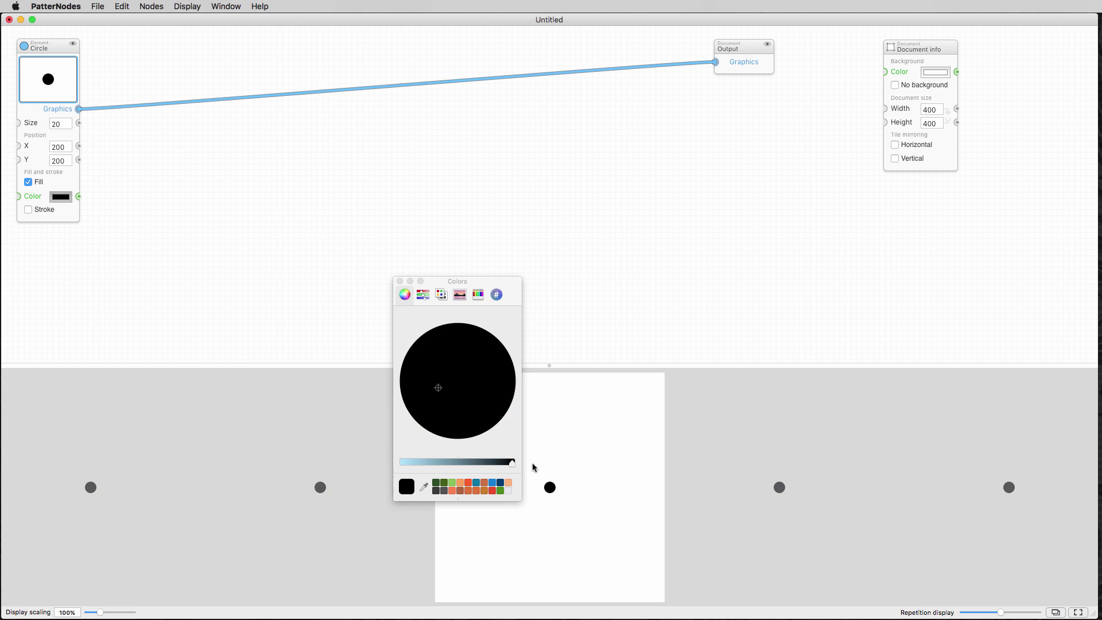
click(400, 280)
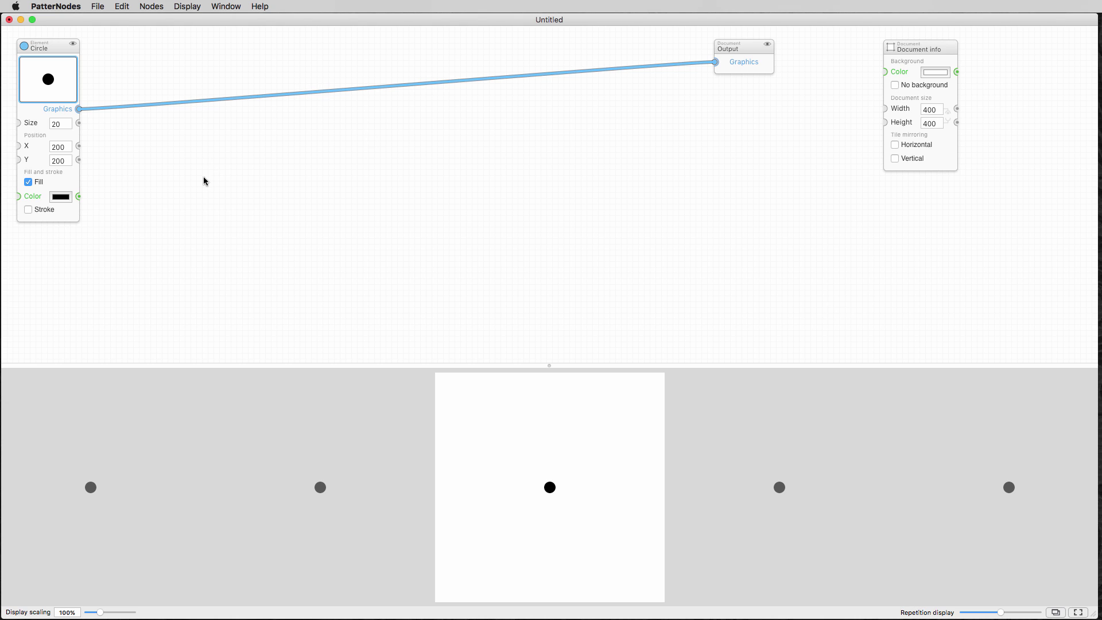
Step: Add a Radial repeater on the connection between Circle and Output, and arrange it beside the Circle node
drag(53, 46, 50, 44)
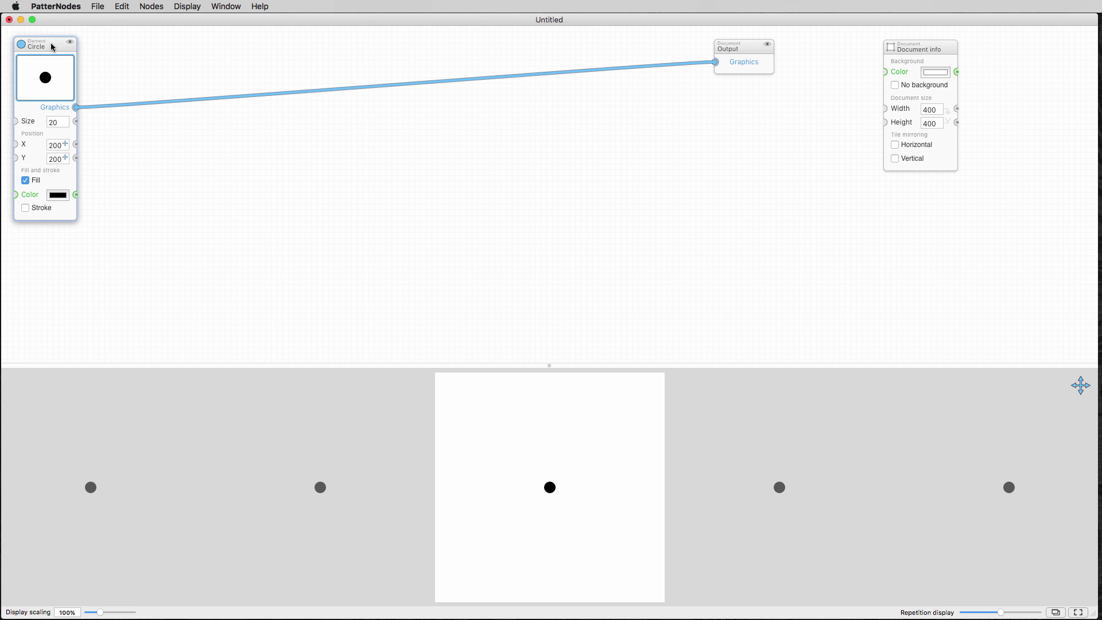
right_click(180, 101)
mouse_move(235, 150)
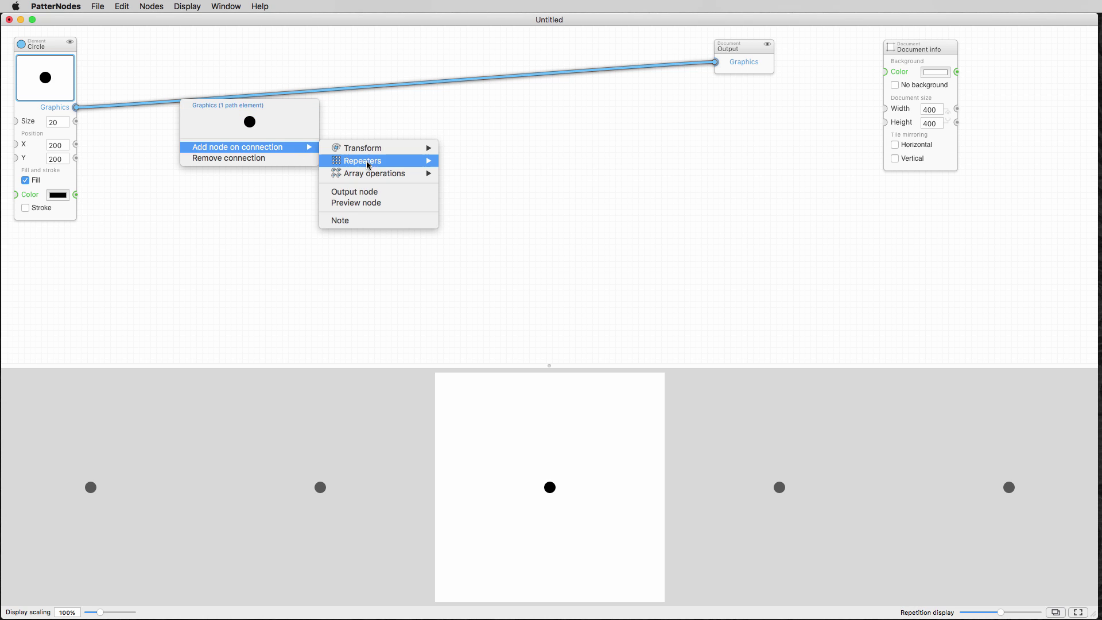
mouse_move(381, 162)
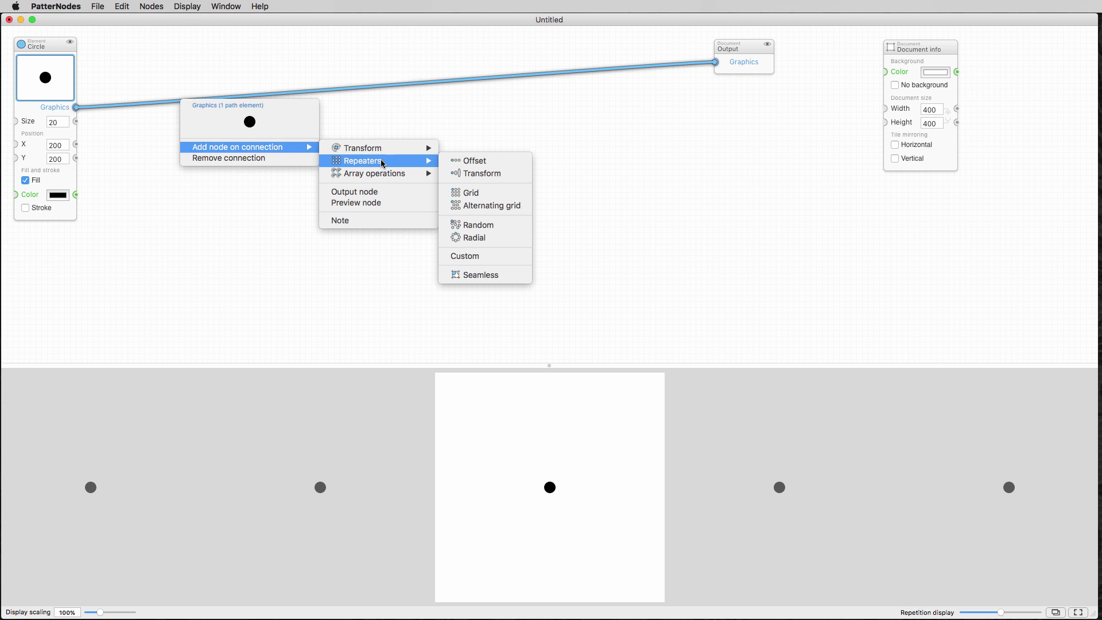
click(475, 237)
drag(211, 83, 186, 90)
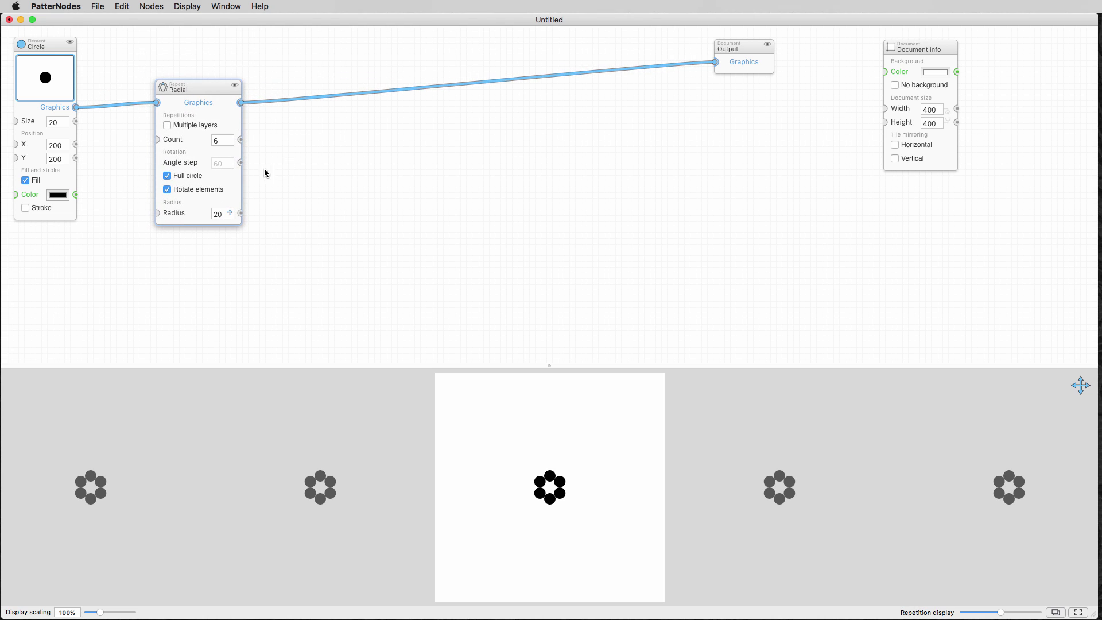
Step: Configure the Radial node with a count of 8 and multiple layers enabled, using 8 layers
mouse_move(232, 148)
drag(281, 147, 291, 146)
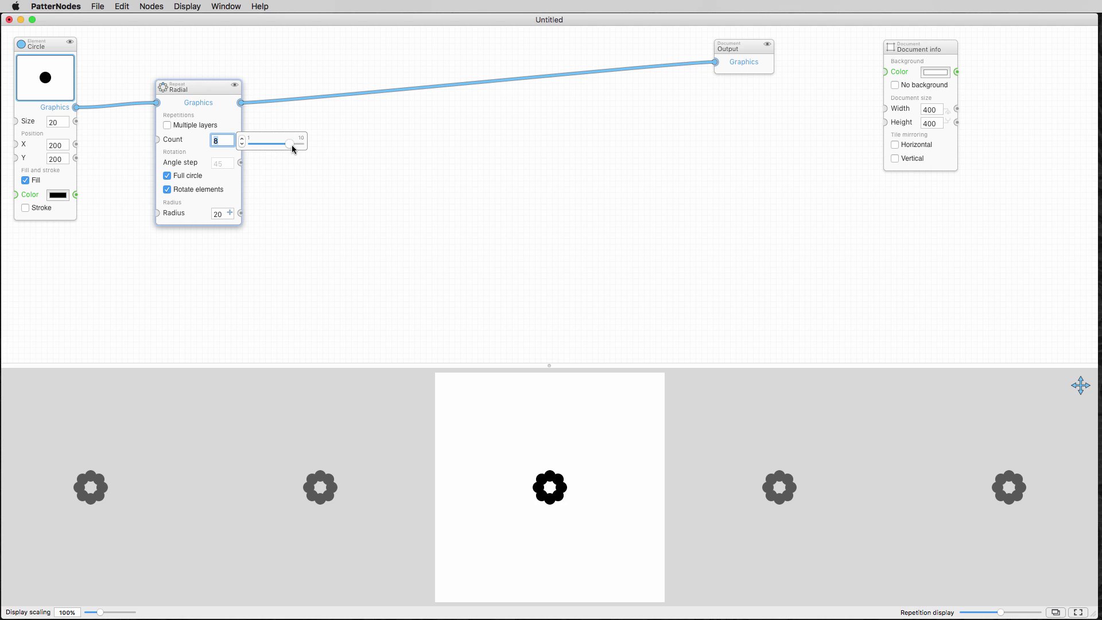
drag(288, 147, 286, 147)
click(167, 125)
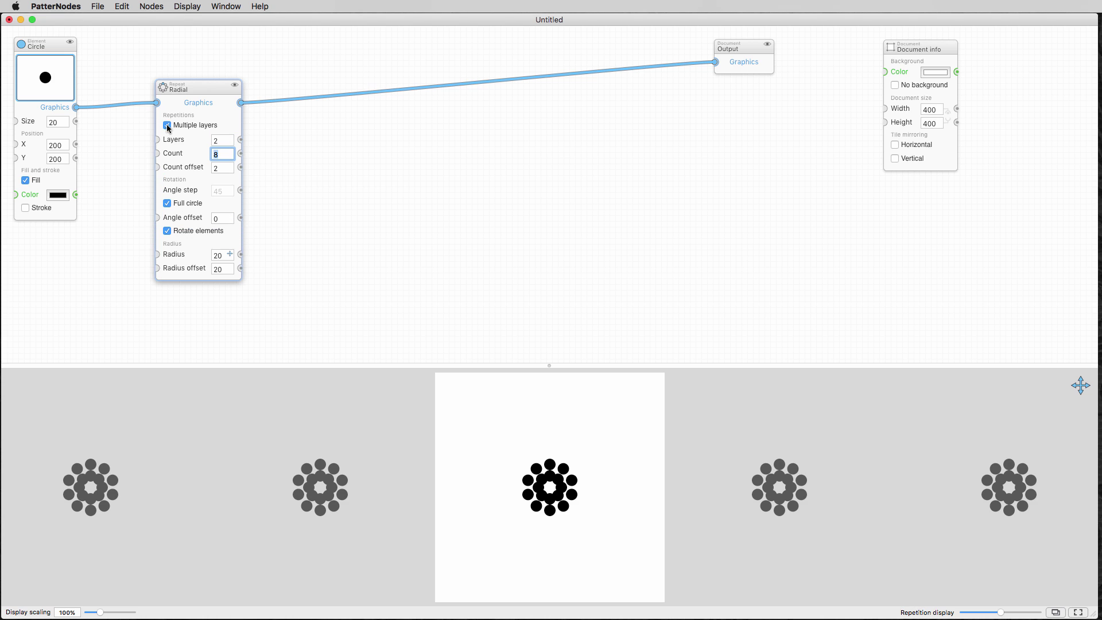
mouse_move(220, 157)
drag(260, 143, 289, 148)
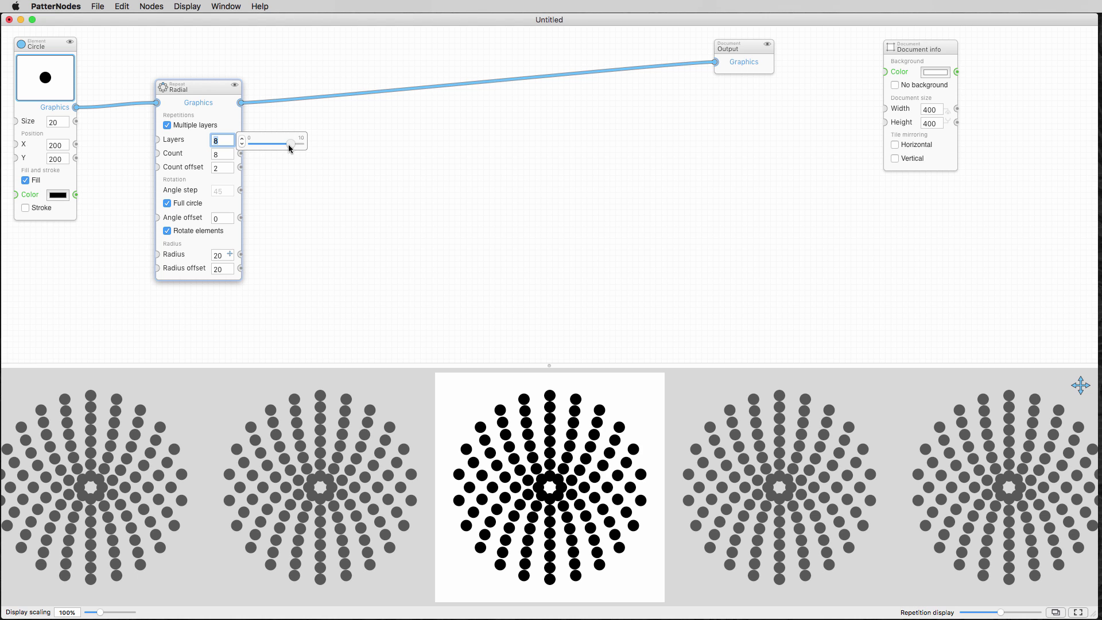
Step: Try a circle size of 5, and settle on a size of 10
click(57, 122)
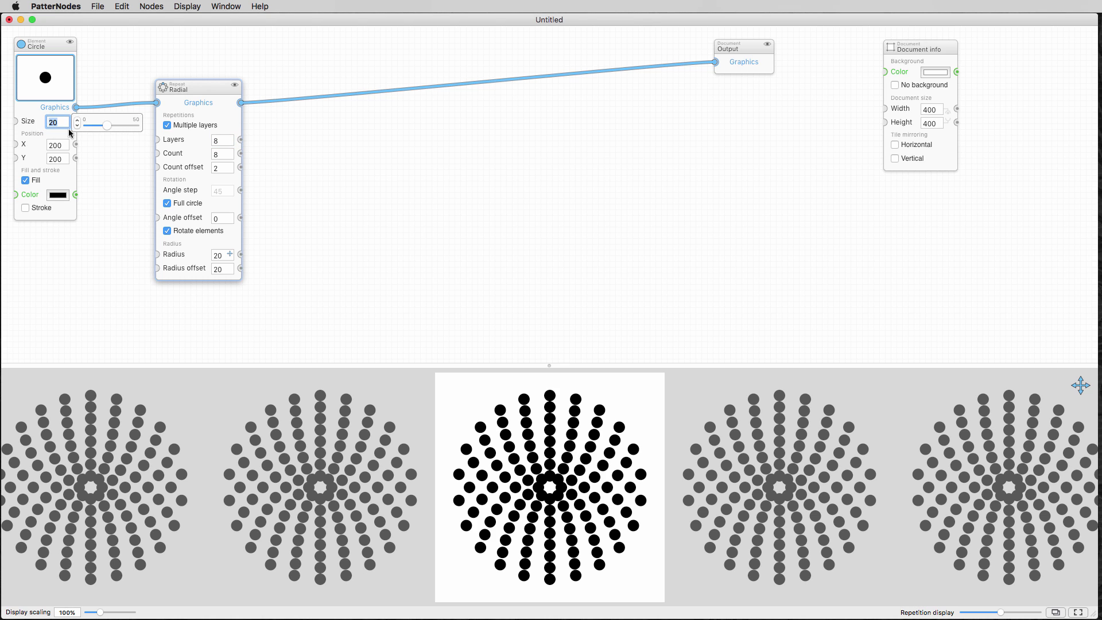
text(5)
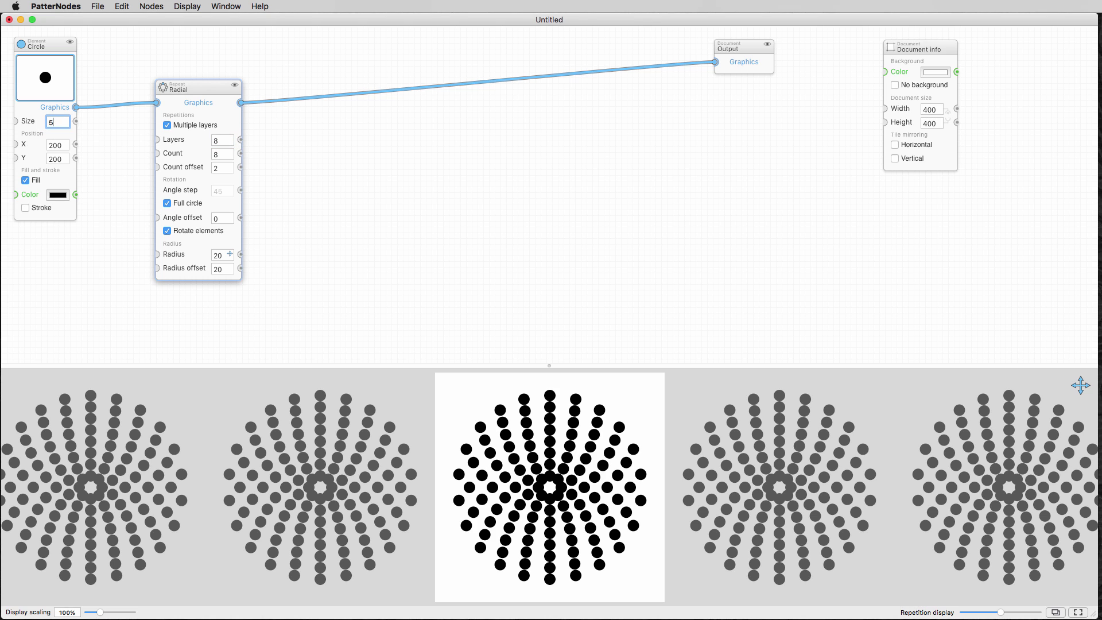
key(Tab)
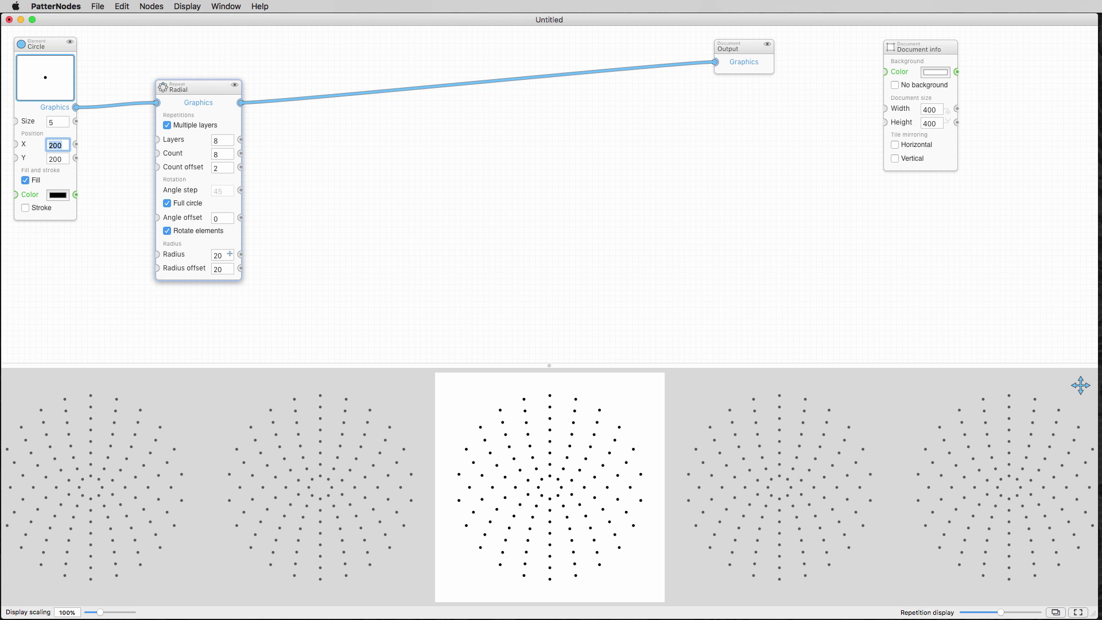
double_click(54, 124)
text(10)
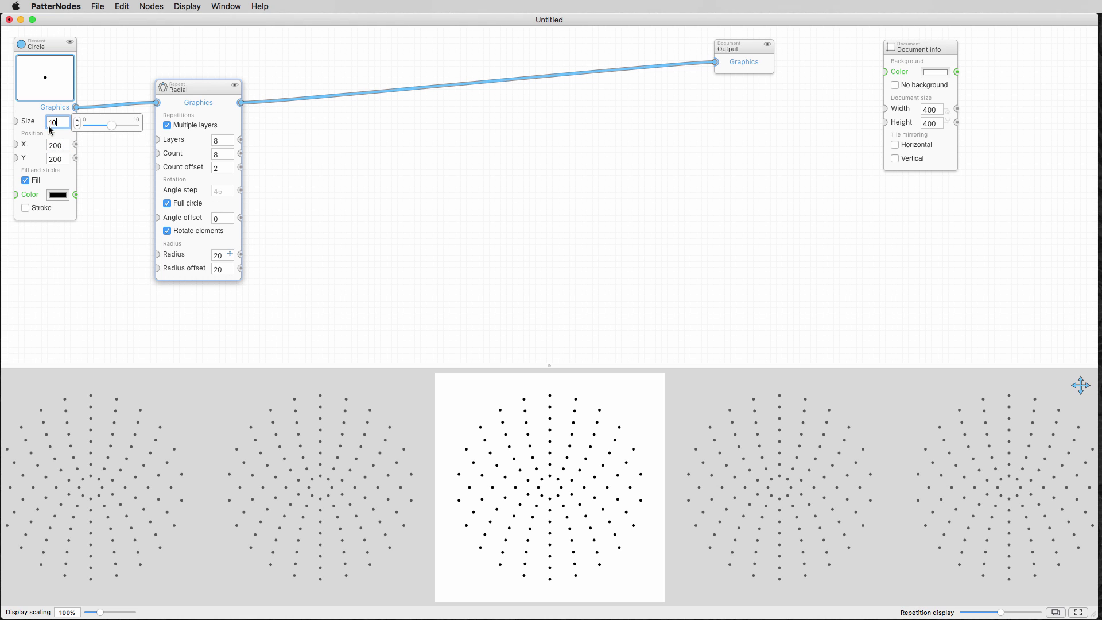
key(Tab)
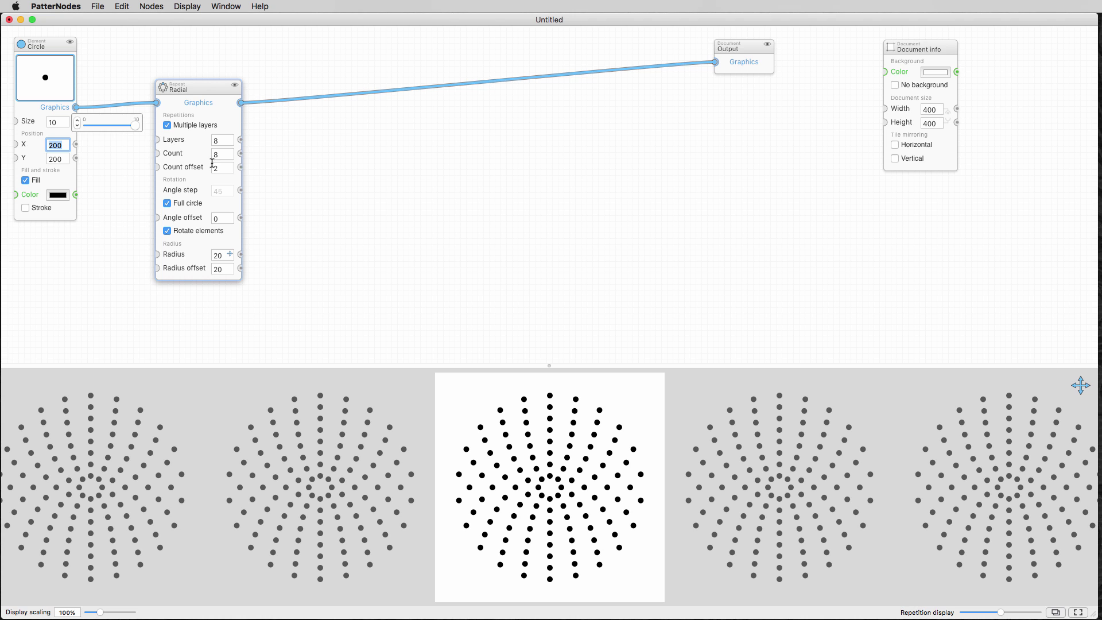
Step: Configure the Radial node with a count of 10, a radius of 37 and a radius offset of 19
mouse_move(216, 156)
drag(289, 161, 314, 166)
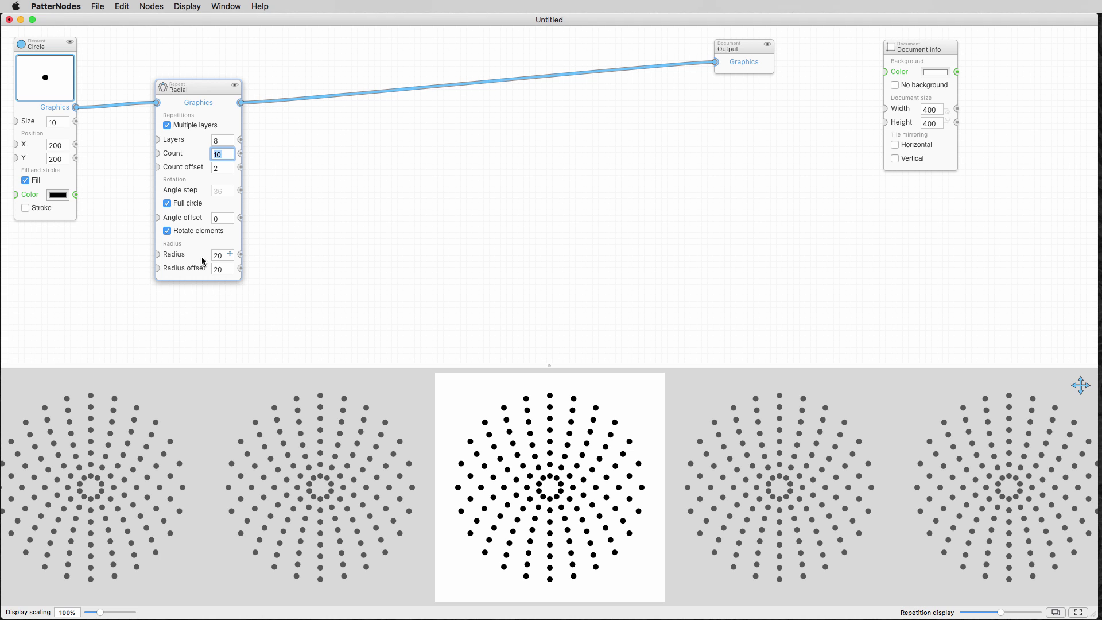
mouse_move(223, 256)
drag(272, 262, 287, 260)
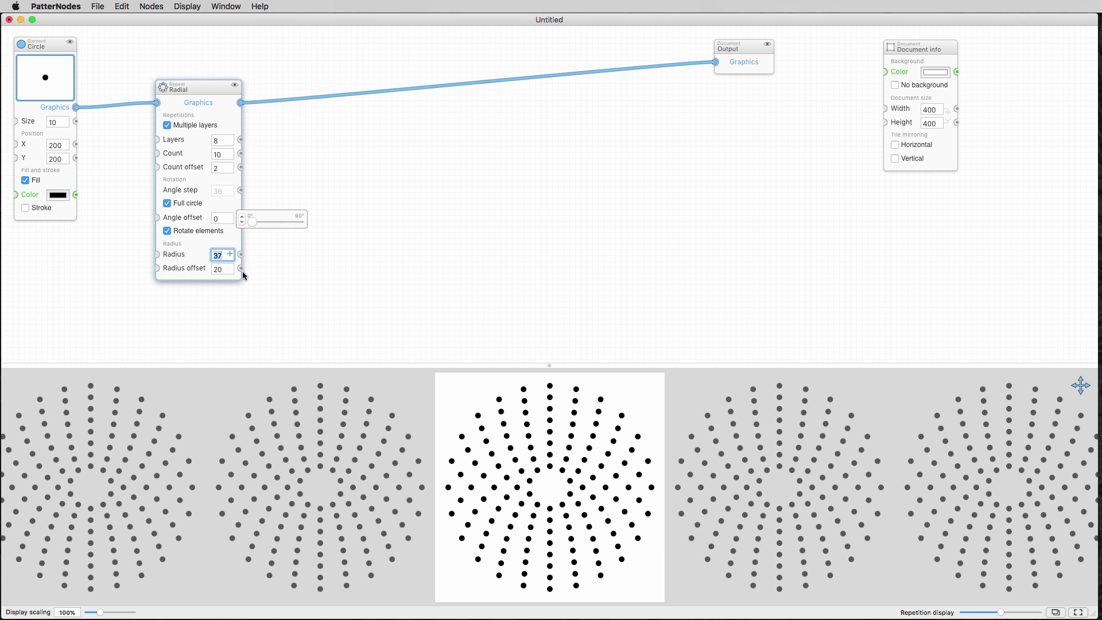
mouse_move(225, 267)
drag(260, 275, 261, 274)
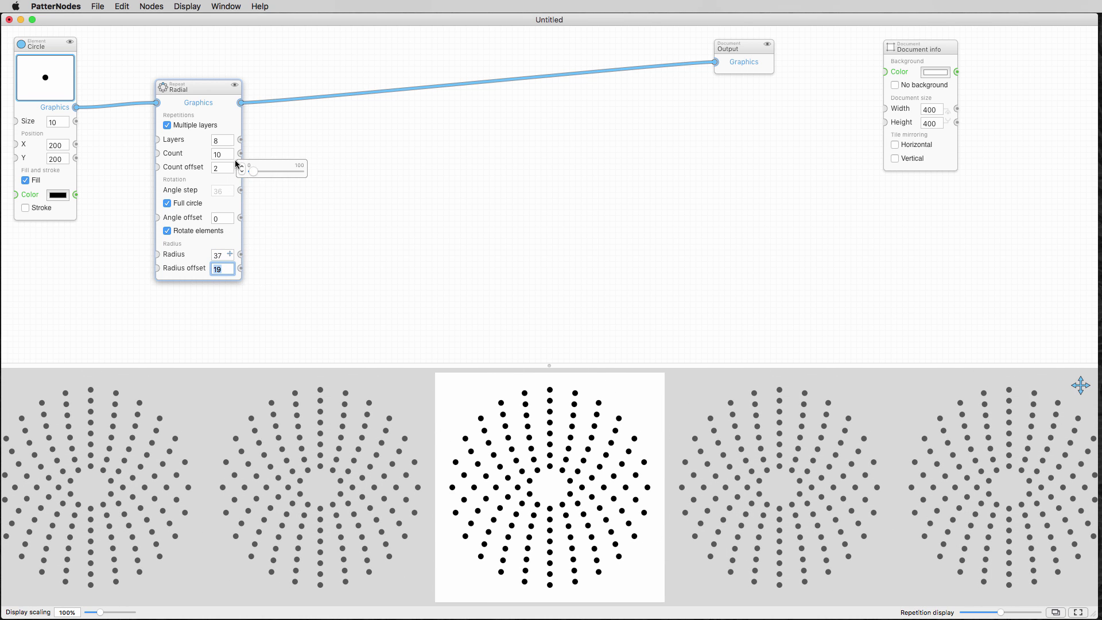
Step: Set the Radial node's count to 14 and its count offset to 6
mouse_move(235, 158)
drag(257, 160, 257, 174)
mouse_move(227, 168)
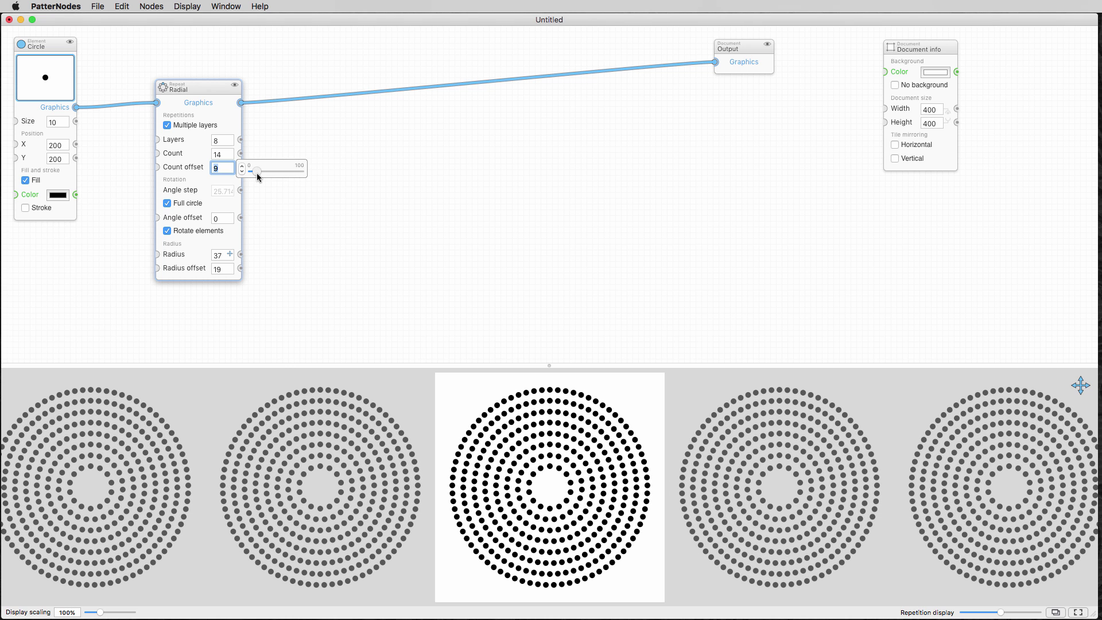
drag(257, 174, 255, 173)
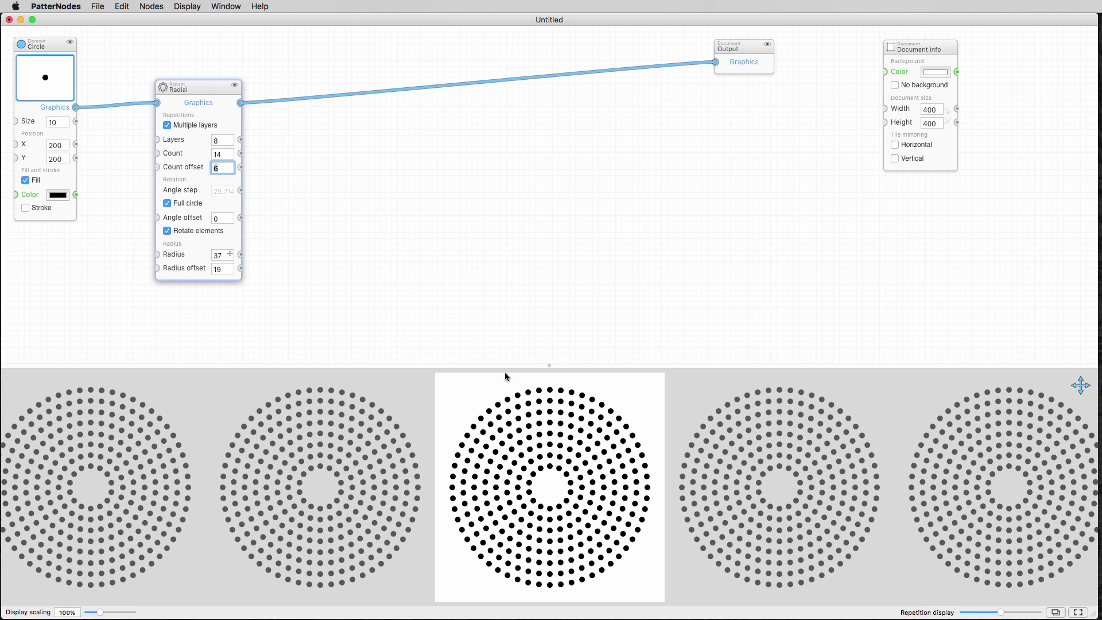
Step: Add a Function array operation on the connection between the Radial and Output nodes
right_click(352, 98)
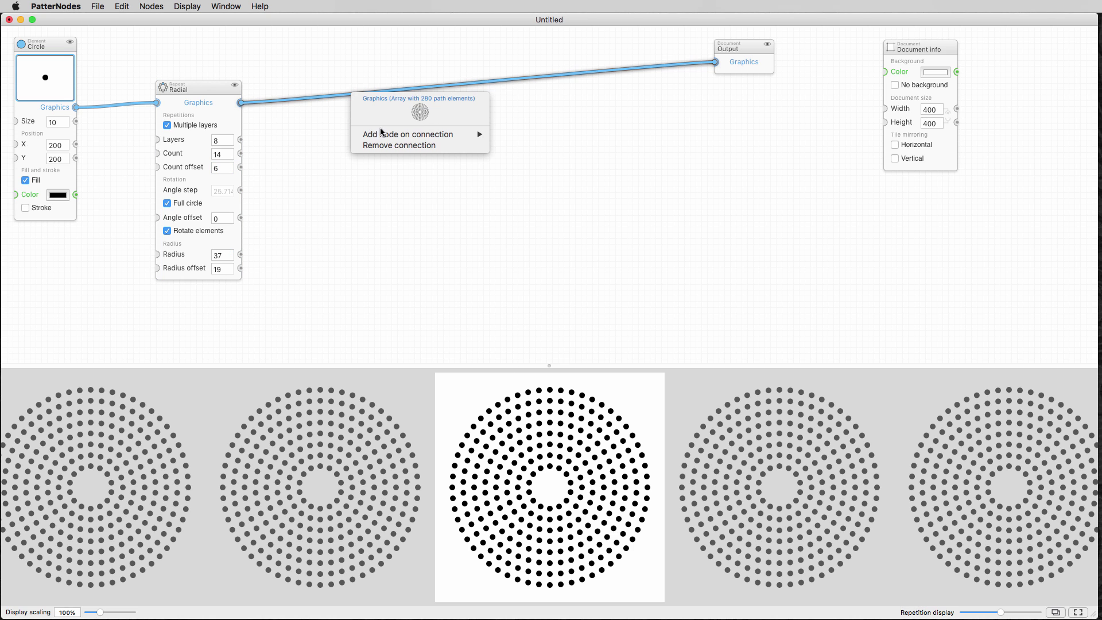
mouse_move(396, 137)
mouse_move(534, 163)
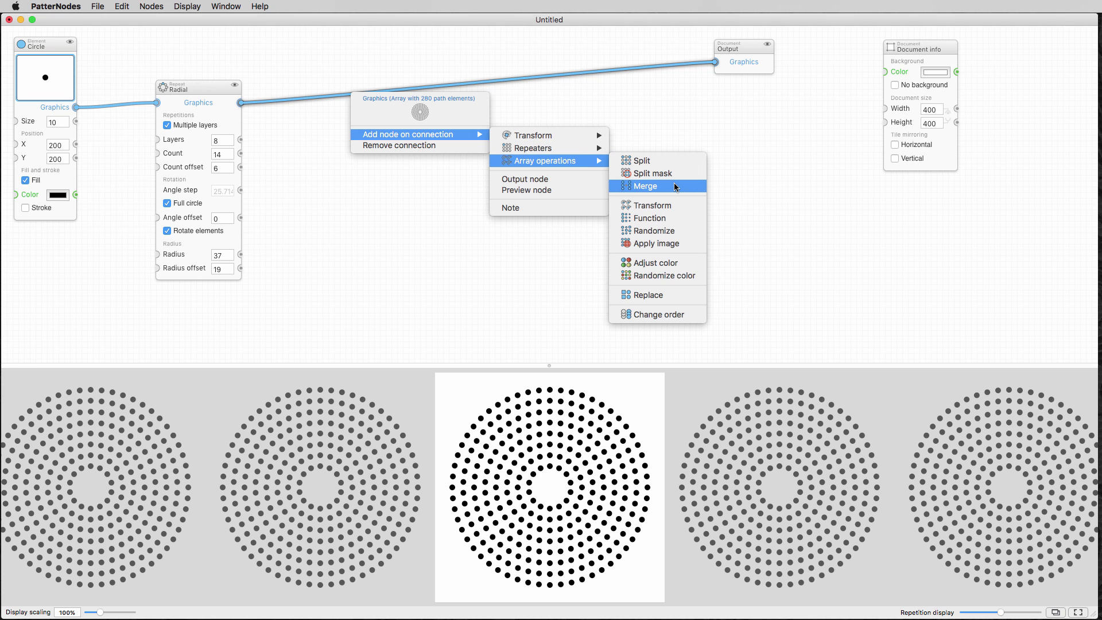
click(664, 221)
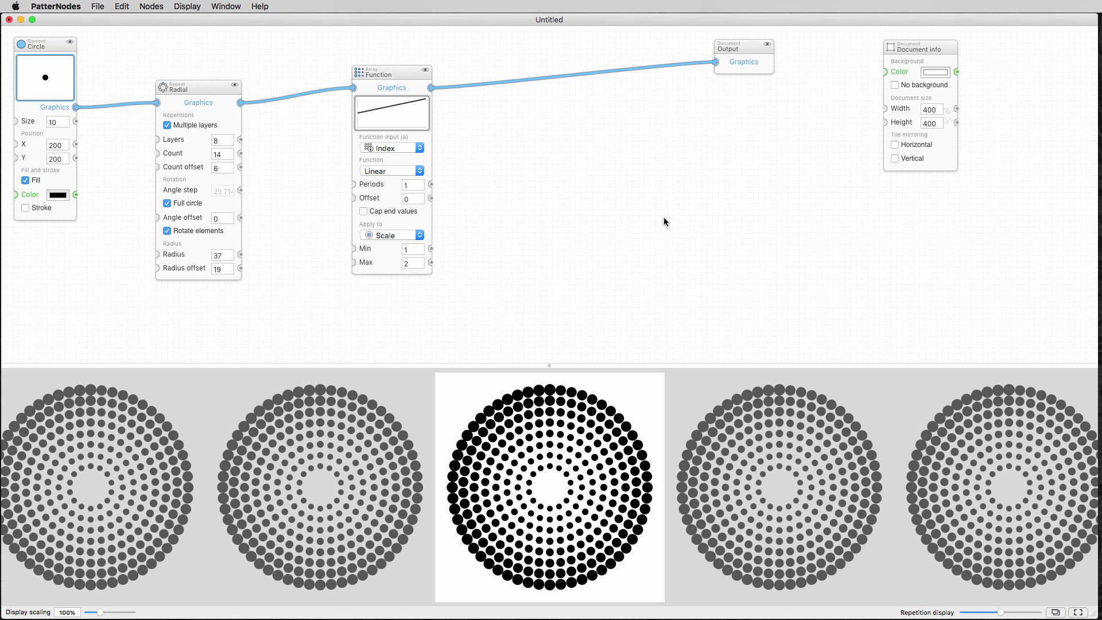
Step: Set the Function node's scale range to a minimum of 0.52 and a maximum of 1.6
drag(404, 71, 378, 67)
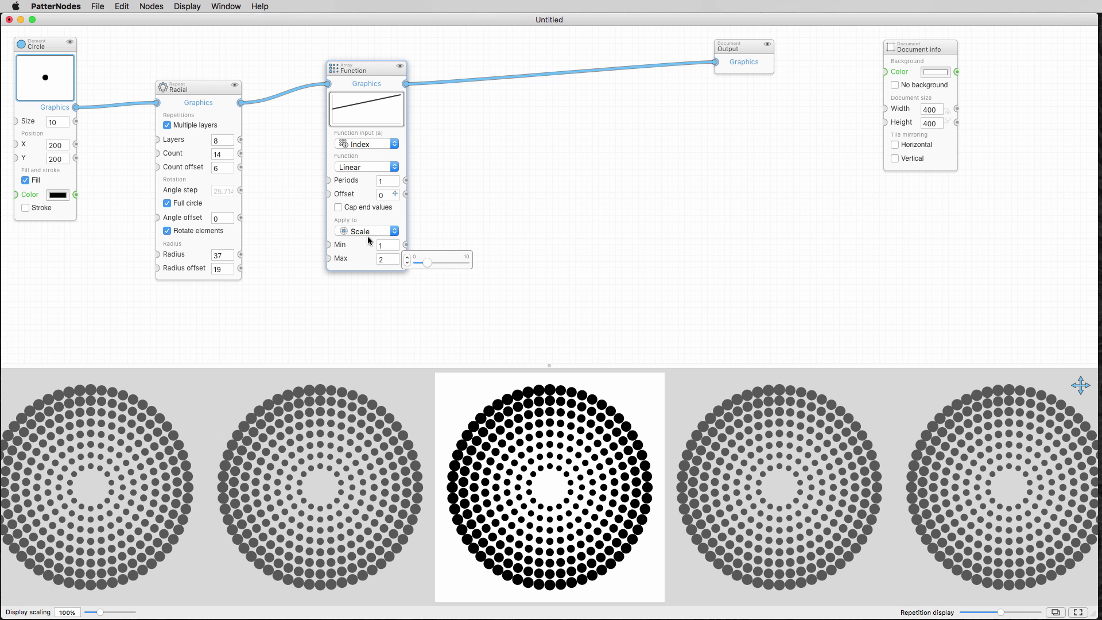
drag(440, 250, 432, 250)
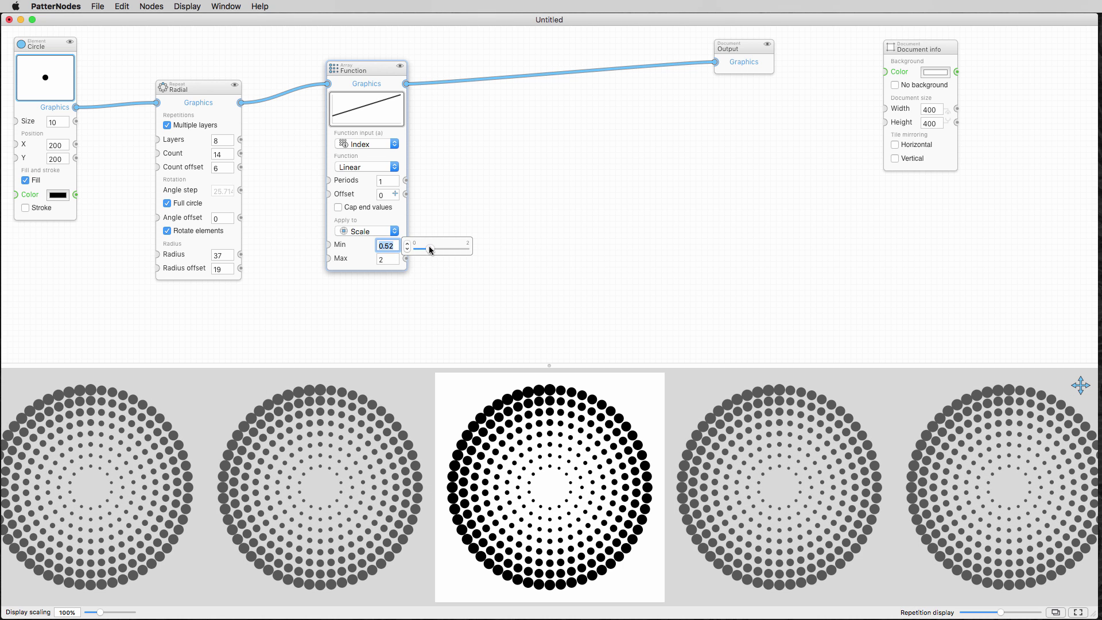
click(389, 256)
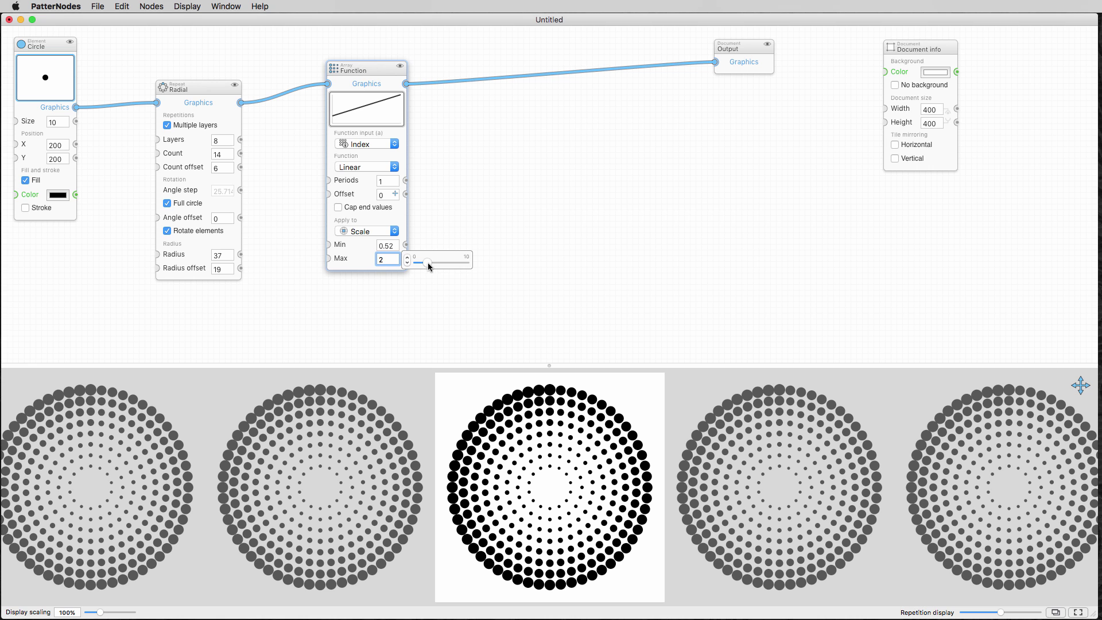
drag(428, 262, 426, 265)
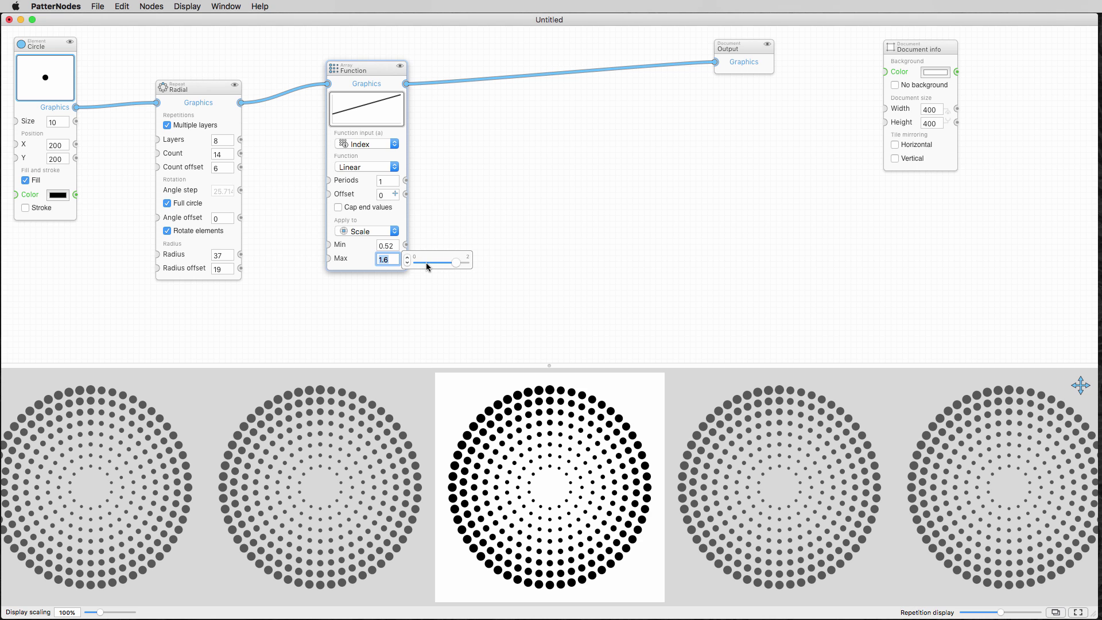
Step: Set the Radial node's count offset to 3 and the Function node's minimum scale to 0.81
mouse_move(225, 170)
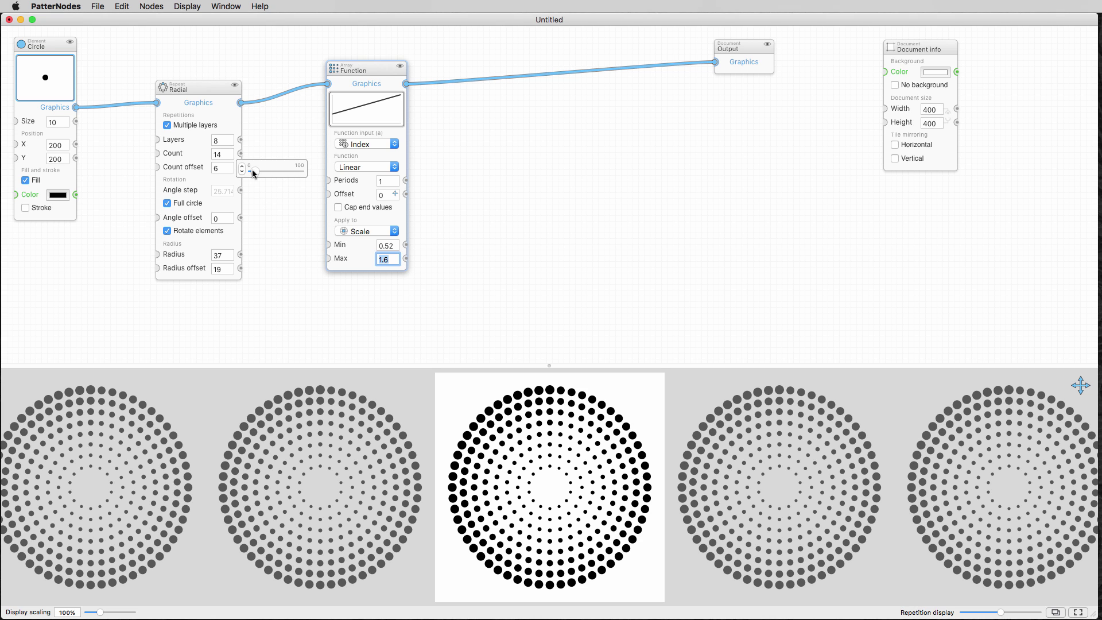
drag(253, 170, 253, 173)
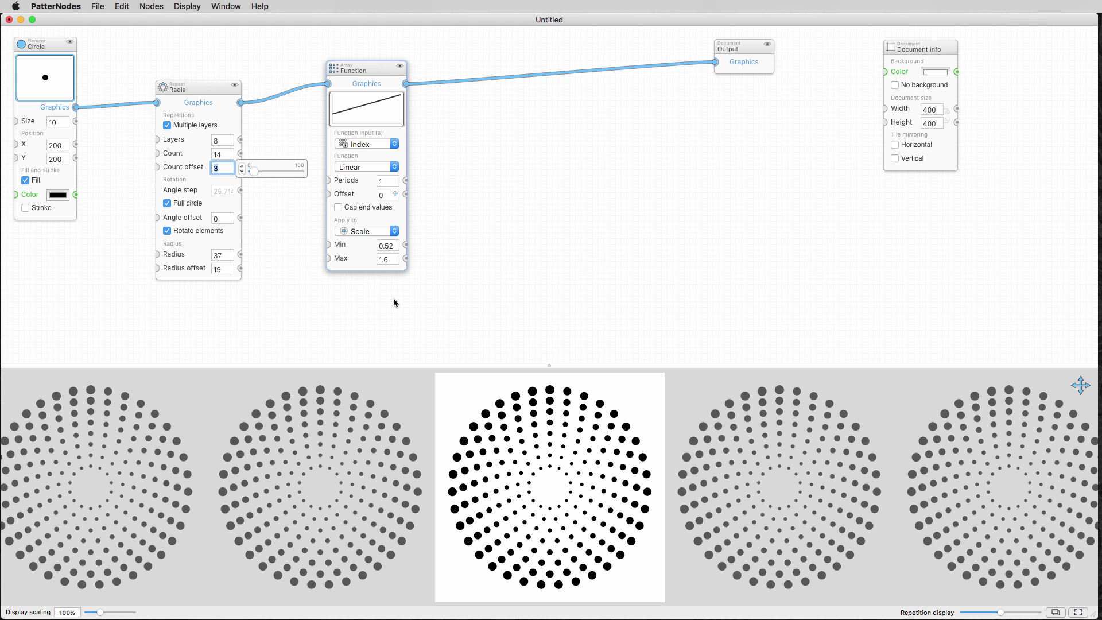
mouse_move(403, 253)
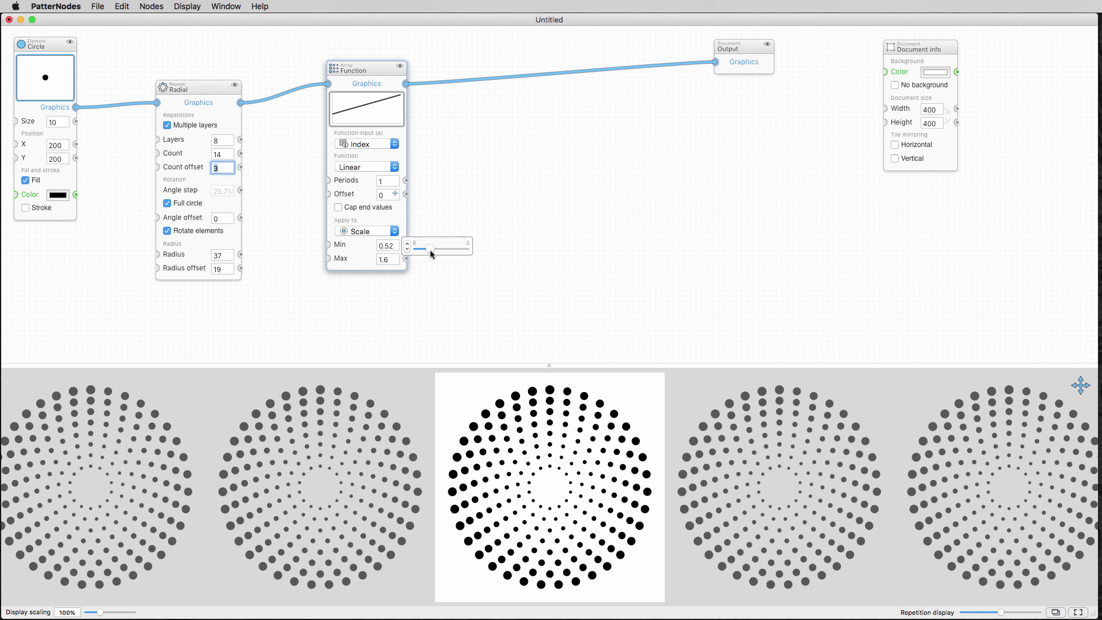
drag(428, 252, 438, 254)
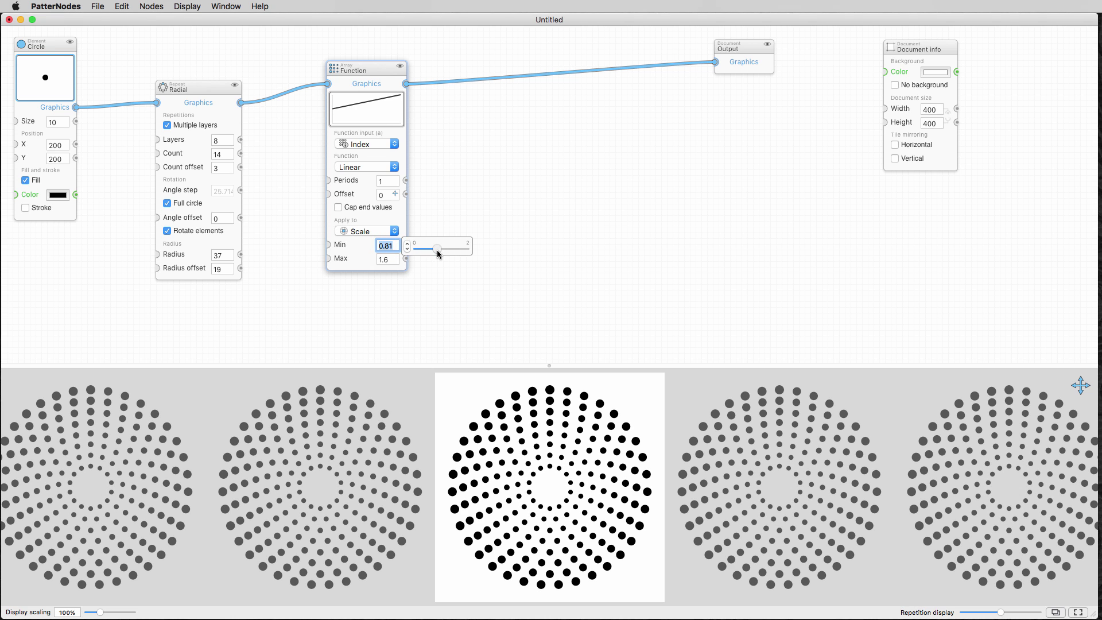
click(590, 260)
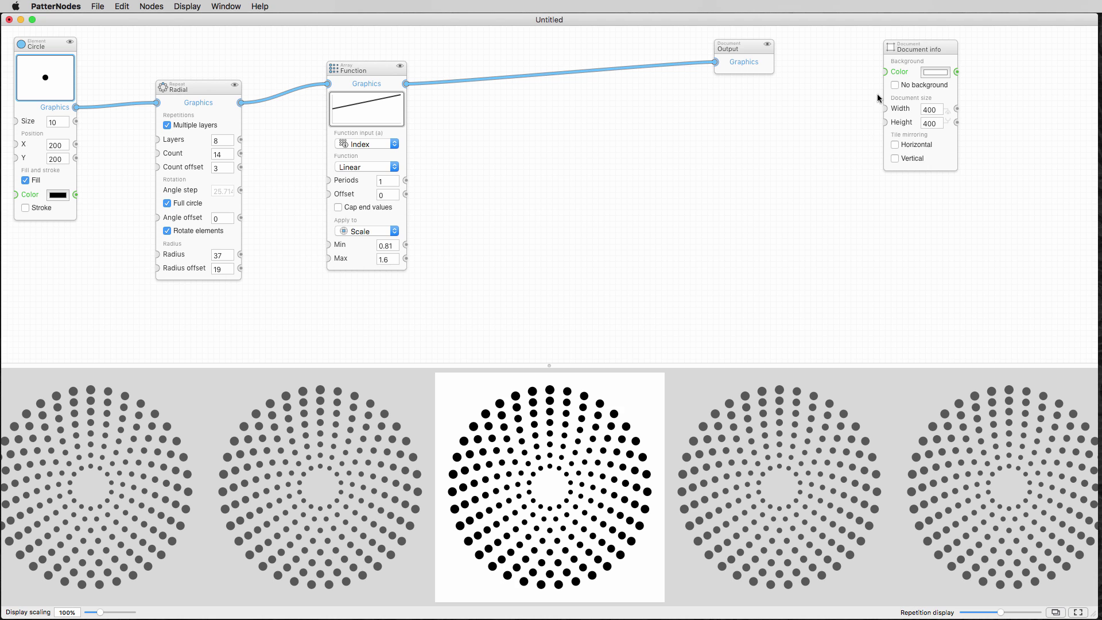
Step: Enable the no-background option for the document and copy the pattern as vectors
click(894, 85)
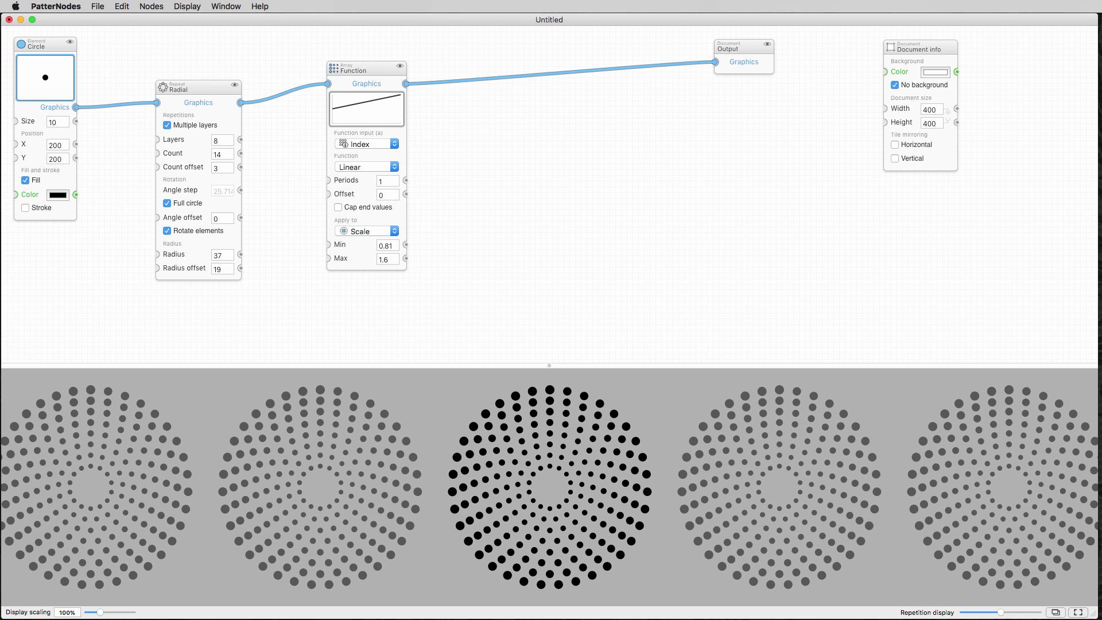
click(123, 7)
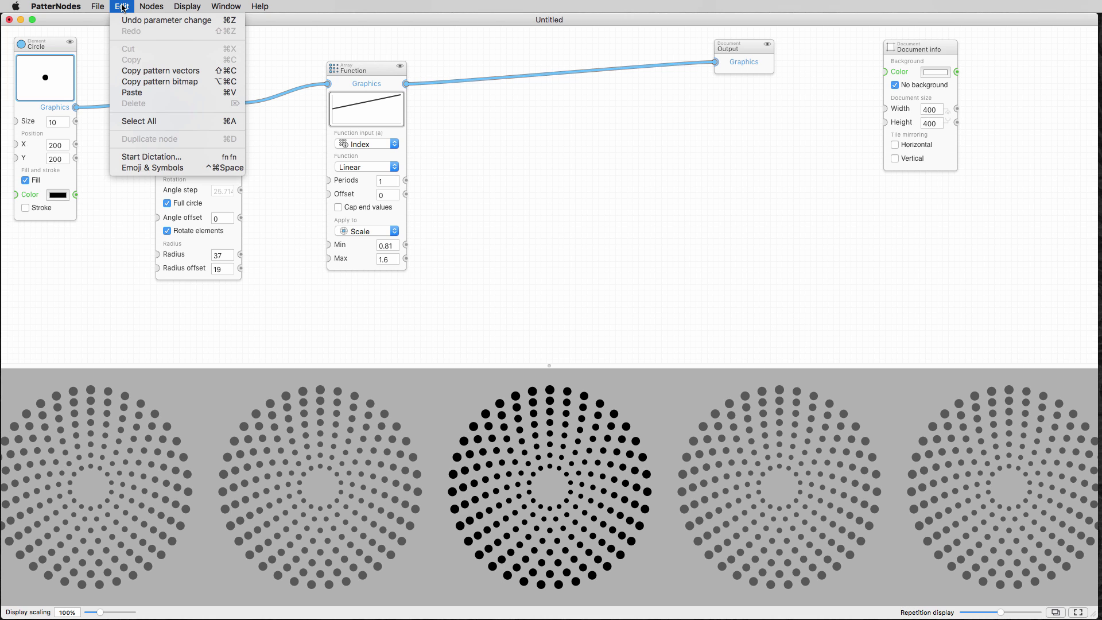
click(169, 71)
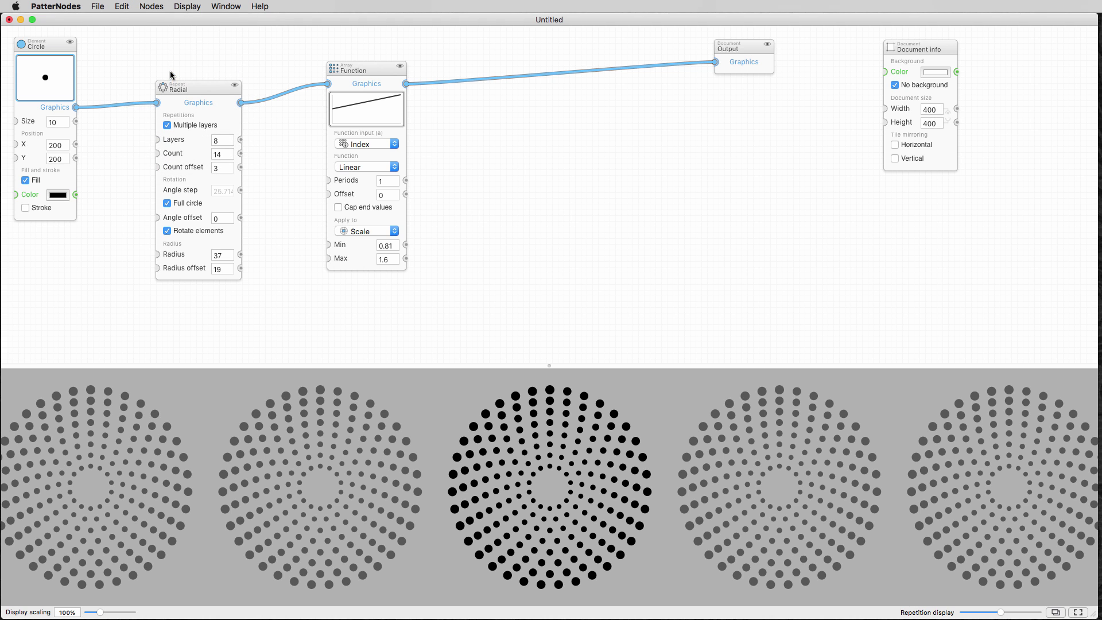
Step: Switch to MoI, paste the dot pattern curves, and center them with the CenterAtOrigin script
key(super+Tab)
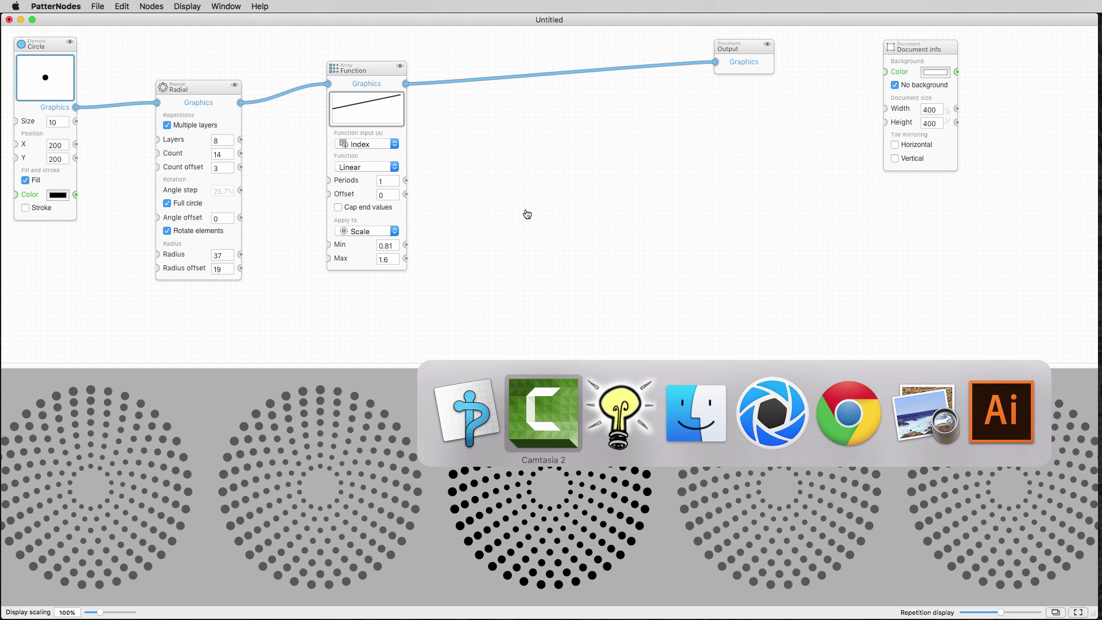
key(super+Tab)
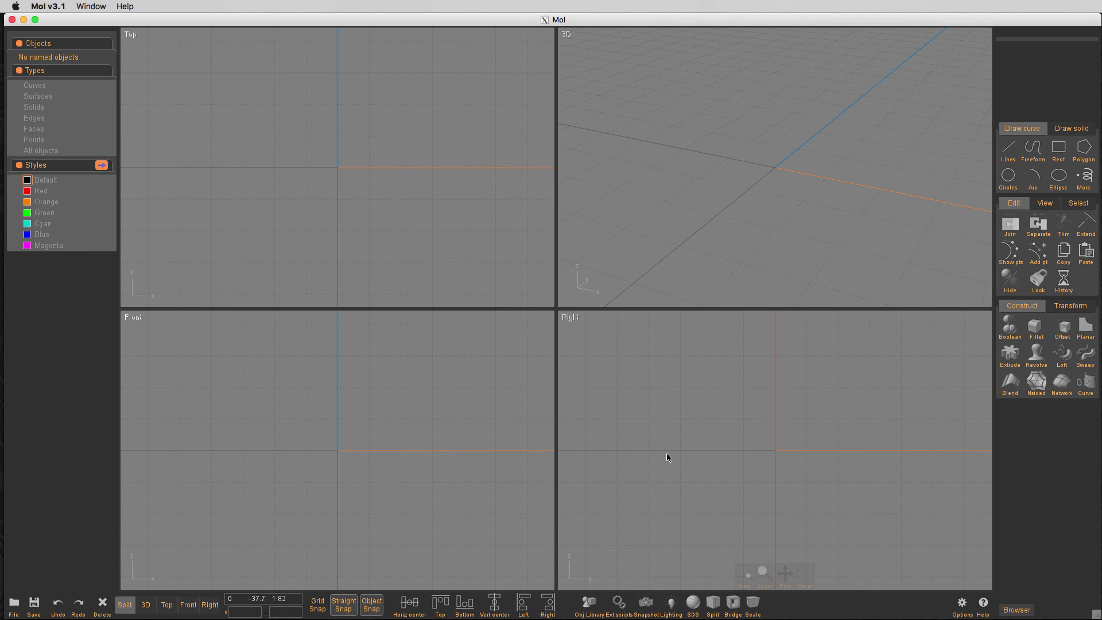
key(super+v)
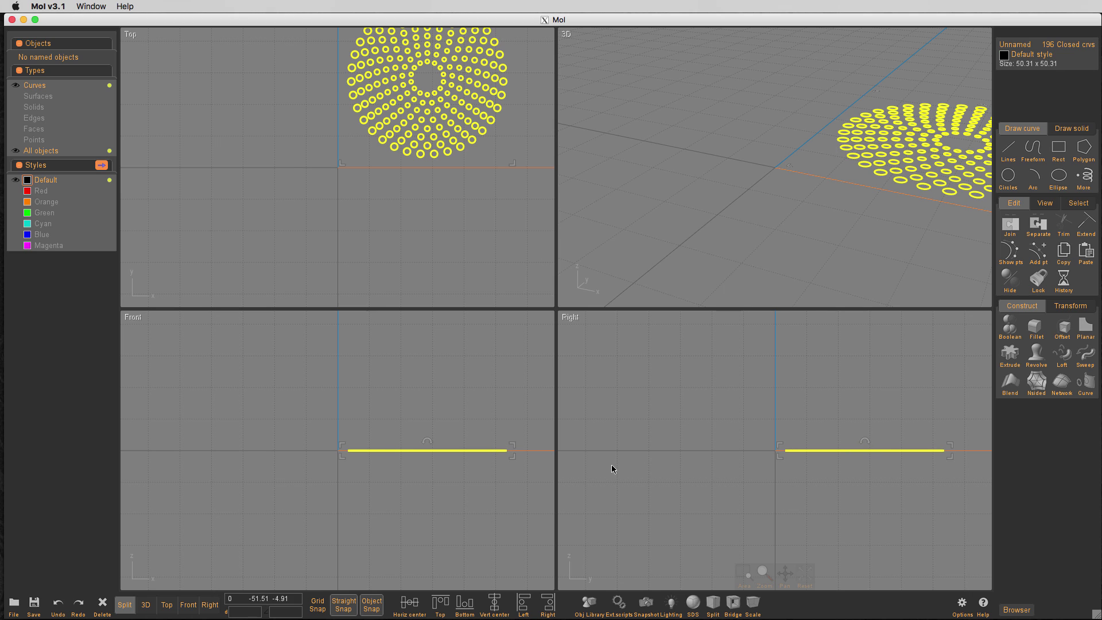
click(620, 615)
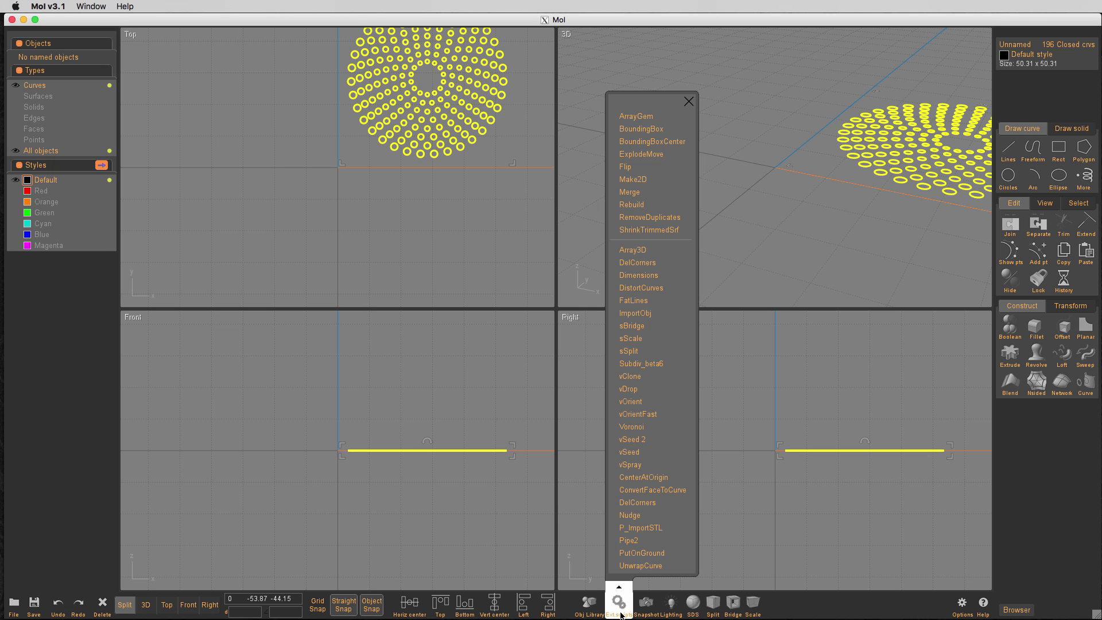
click(659, 481)
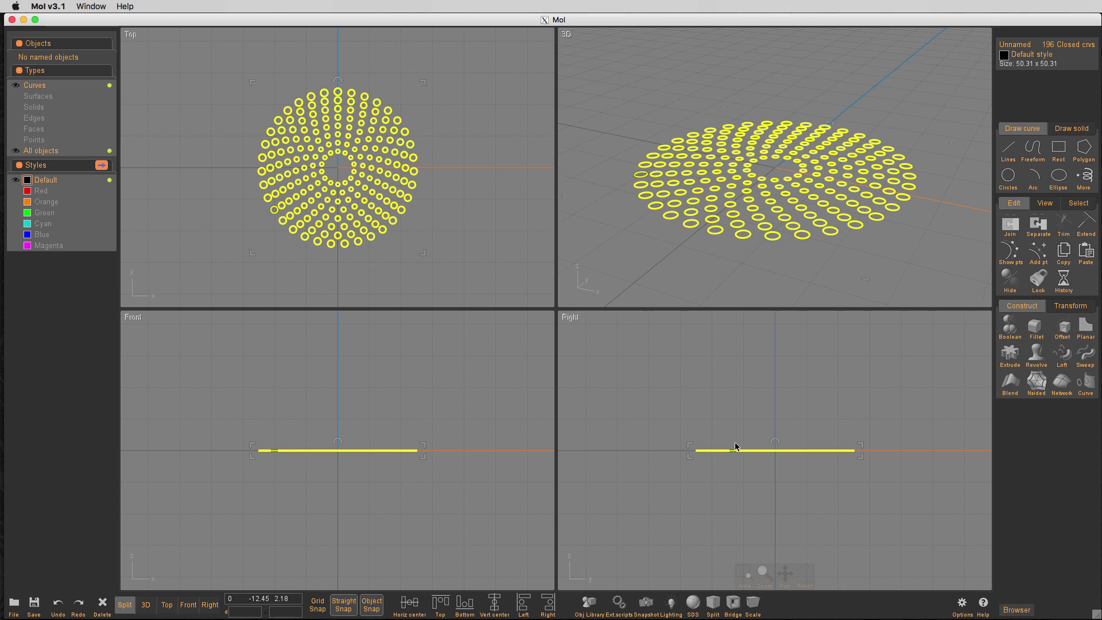
Step: Extrude the pasted circles upward about 24 units with capped ends, and delete the source curves
key(e)
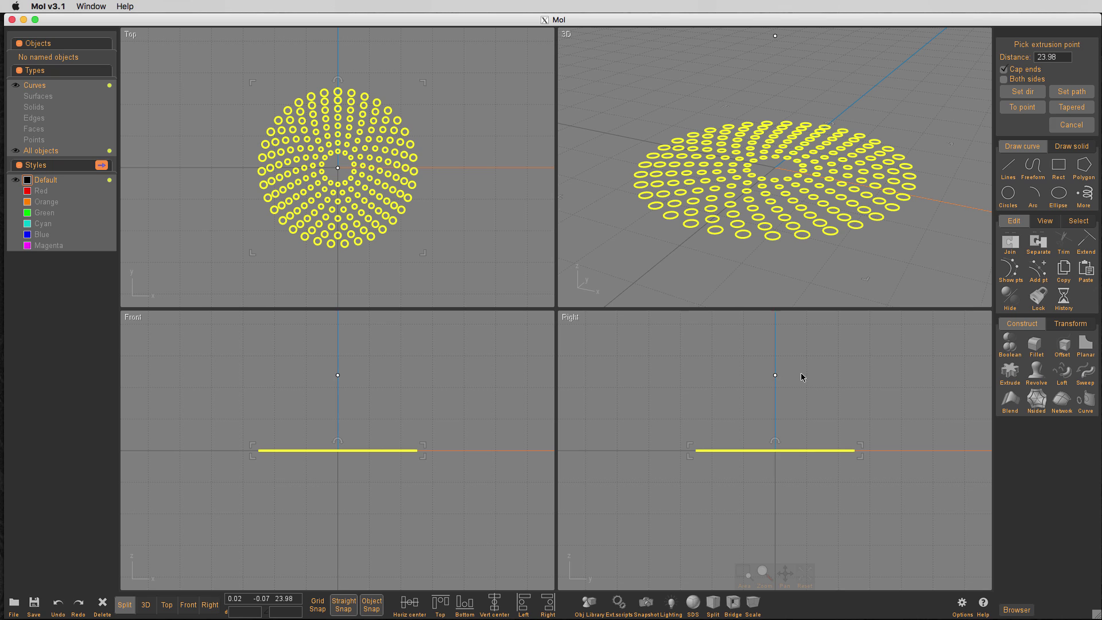
click(801, 376)
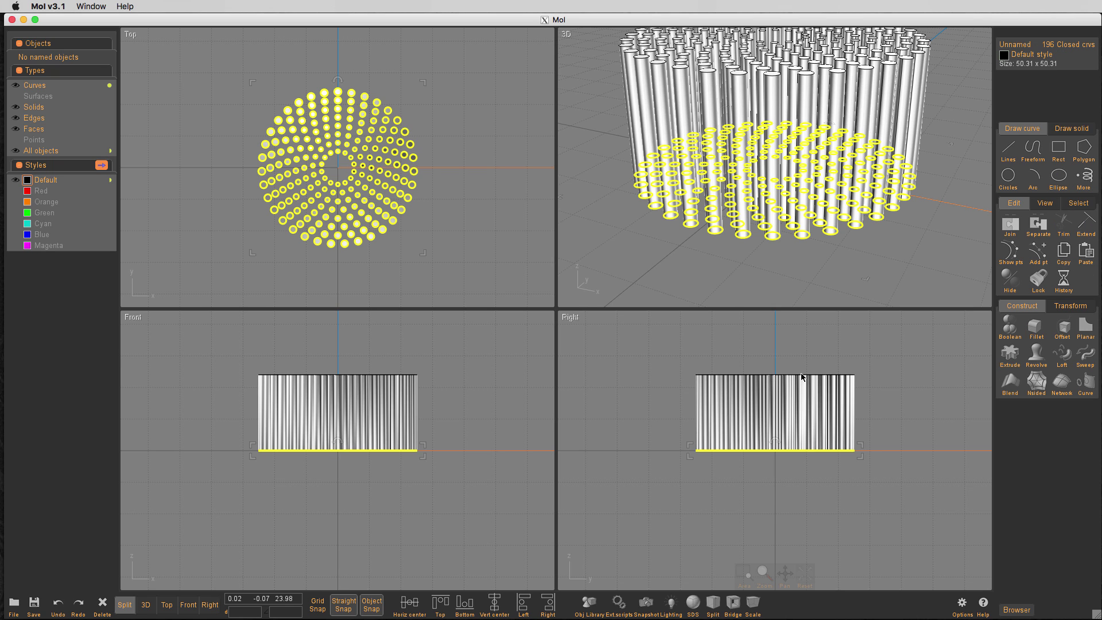
key(Delete)
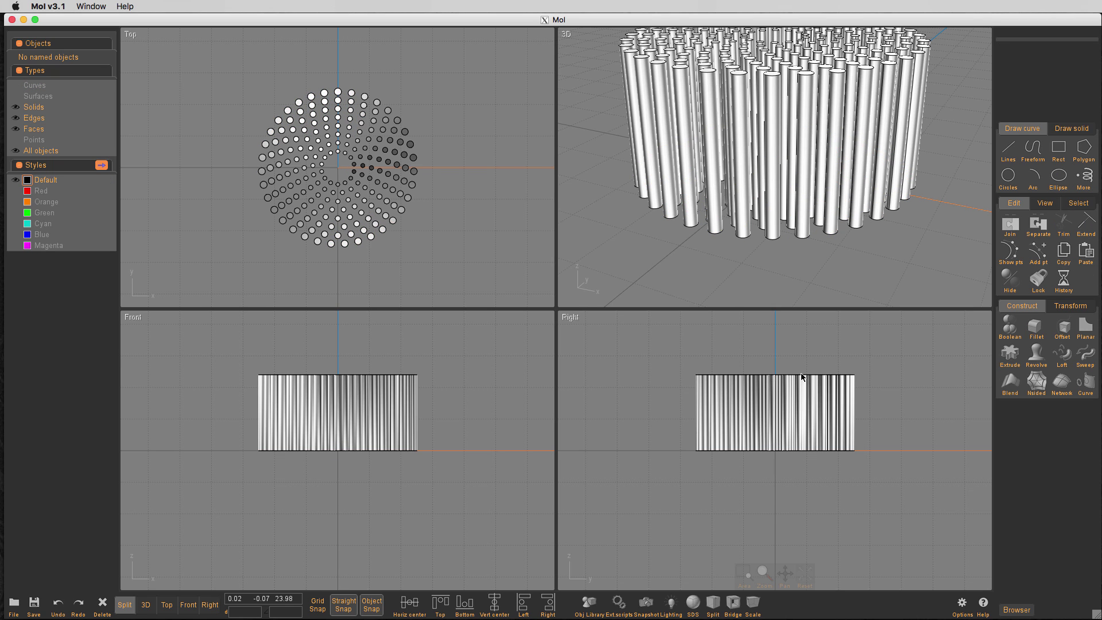
Step: Select all the extruded cylinders, name them "rods", and deselect them
drag(912, 353, 691, 484)
click(1022, 49)
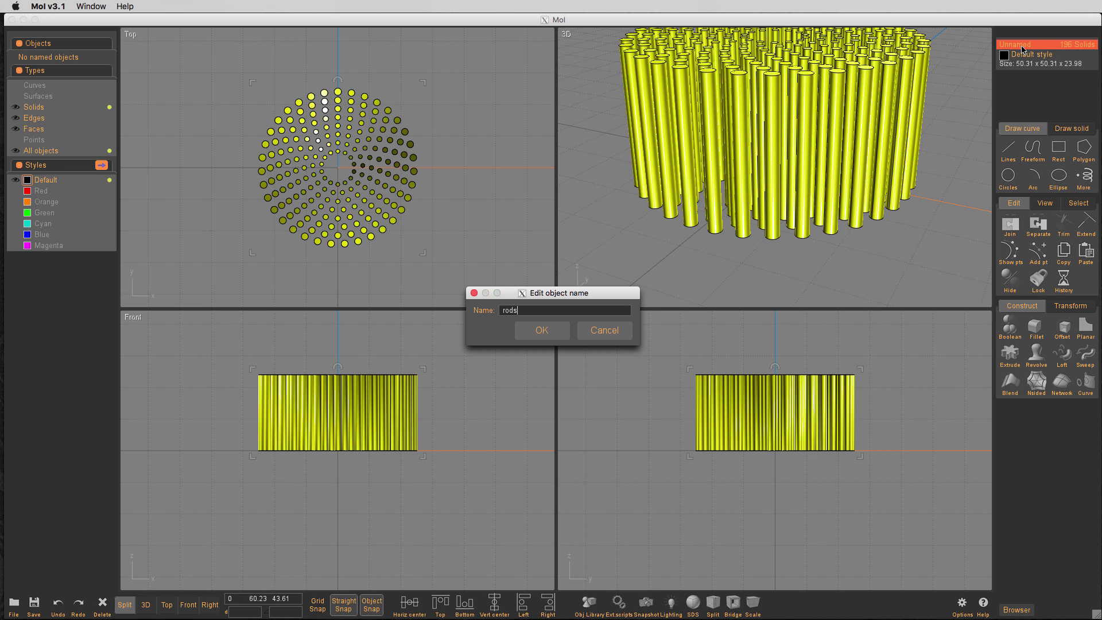
key(Return)
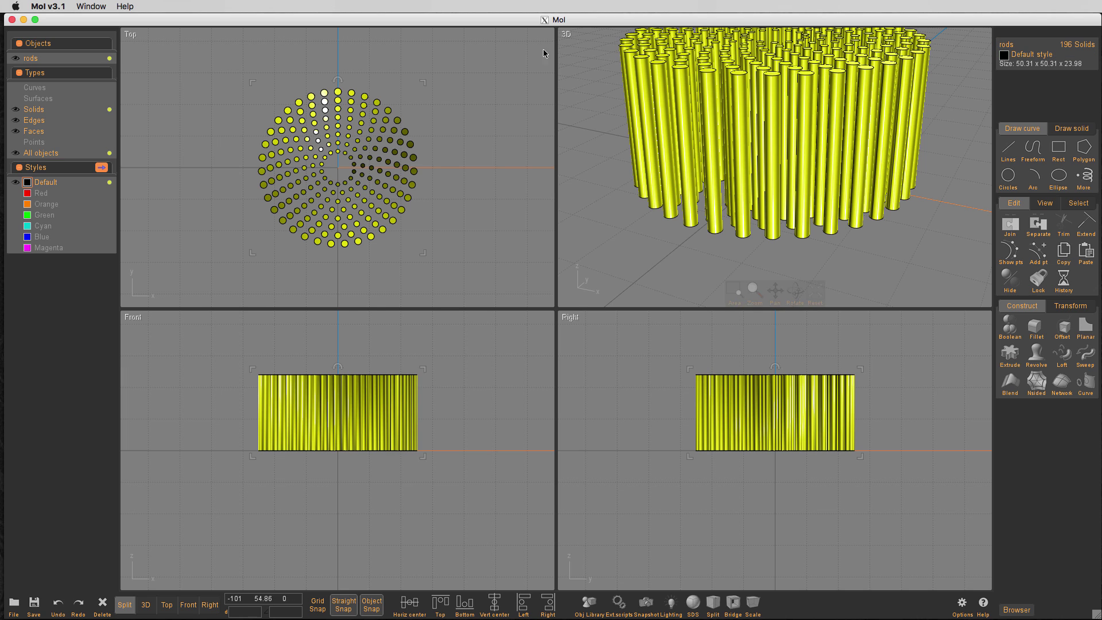
click(480, 178)
Step: Draw a square about 69.5 units wide around the rods, centered on the origin in the Top view
click(1058, 148)
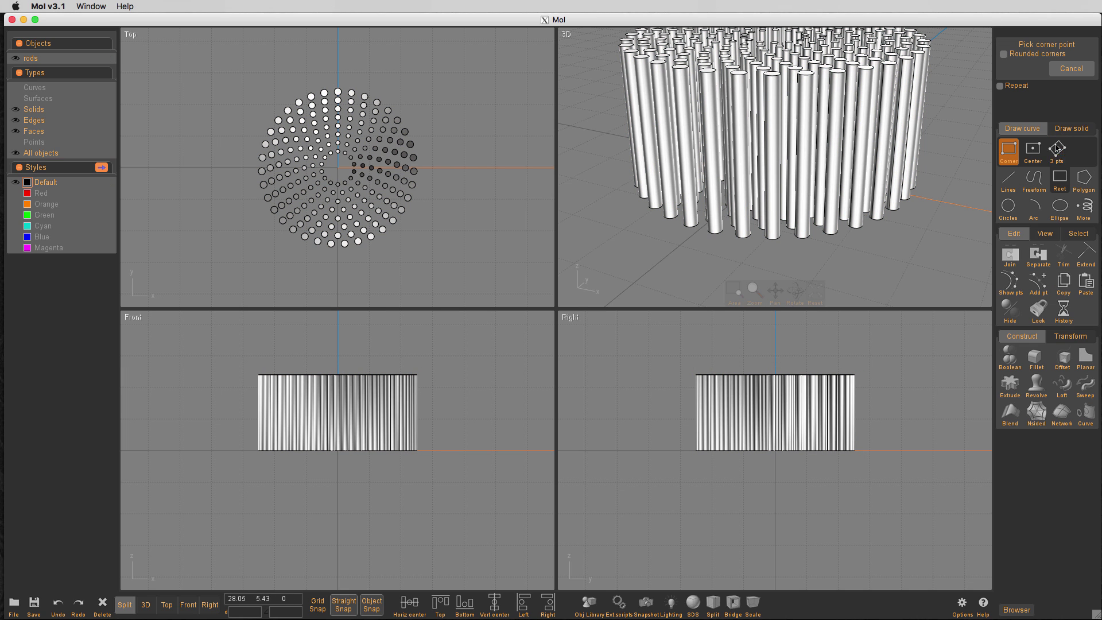
click(1032, 151)
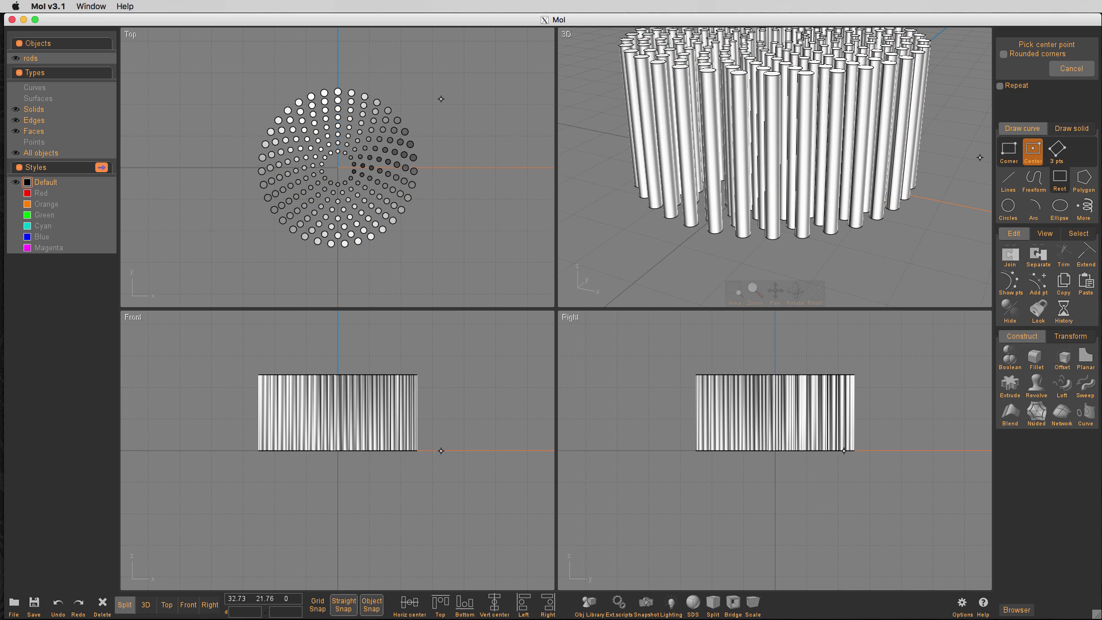
click(337, 167)
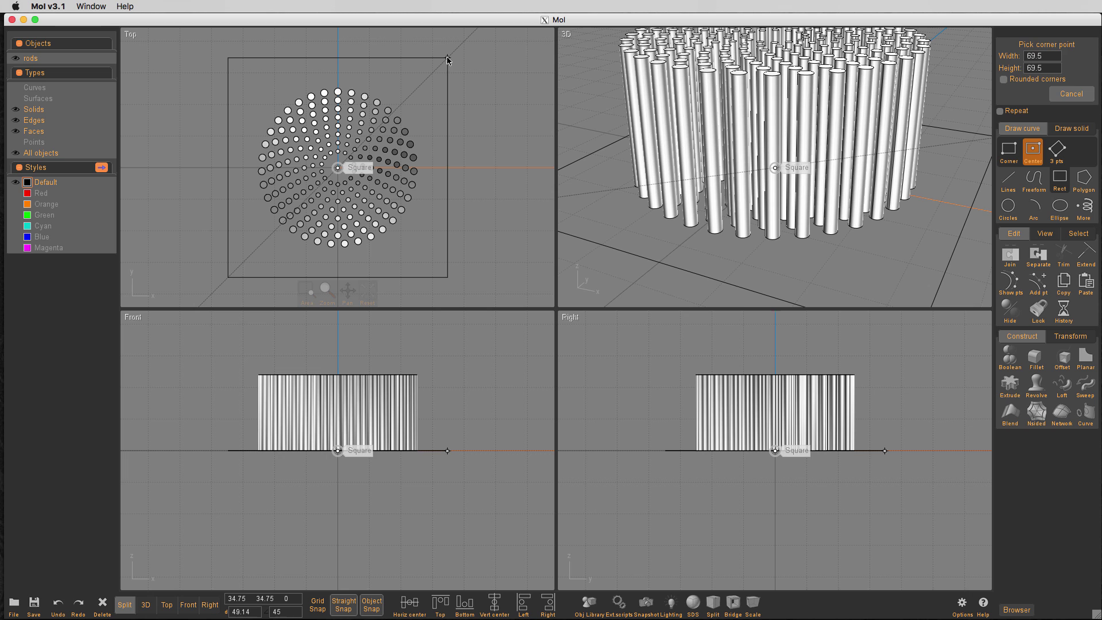
click(448, 58)
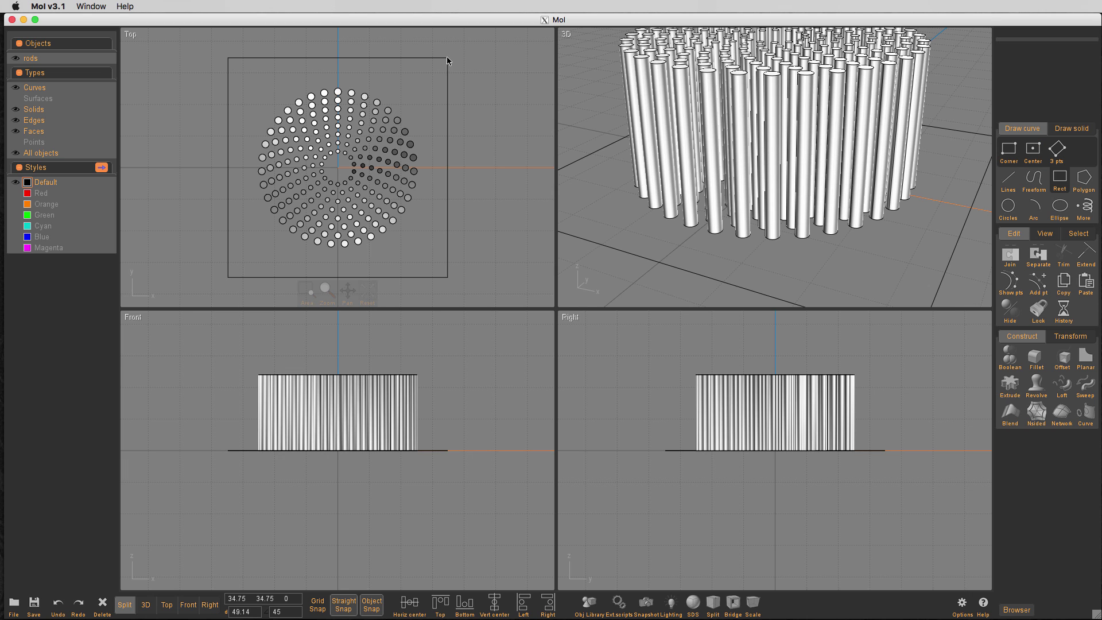
Step: Move all the rods straight down about 2.7 units so they pass through the square's plane, and hide them
drag(912, 353, 650, 406)
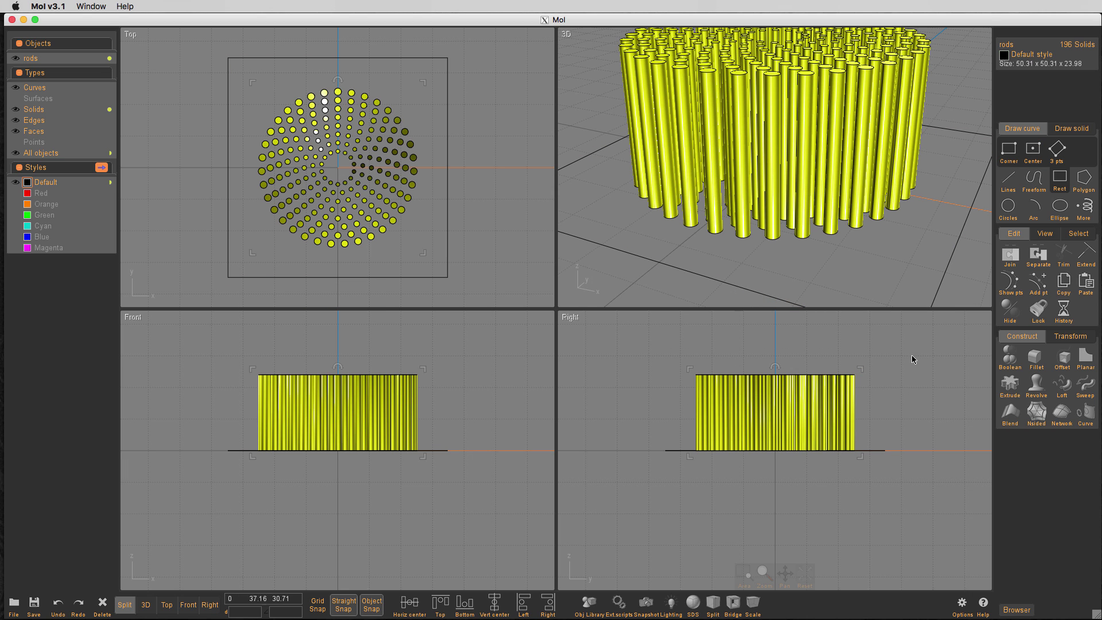
key(m)
click(919, 359)
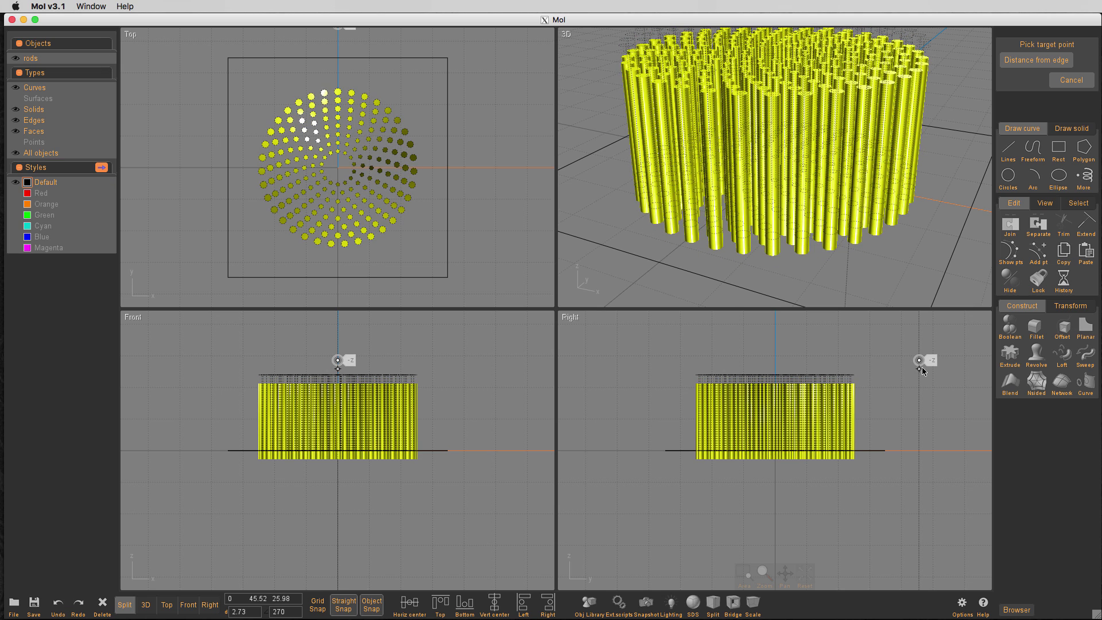
click(921, 368)
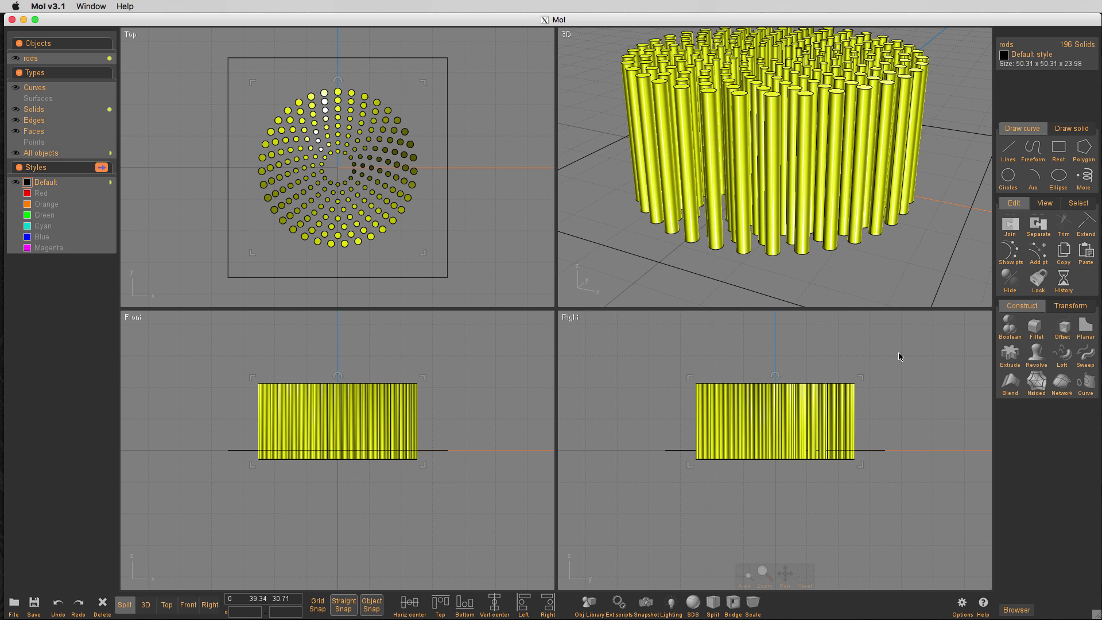
click(15, 58)
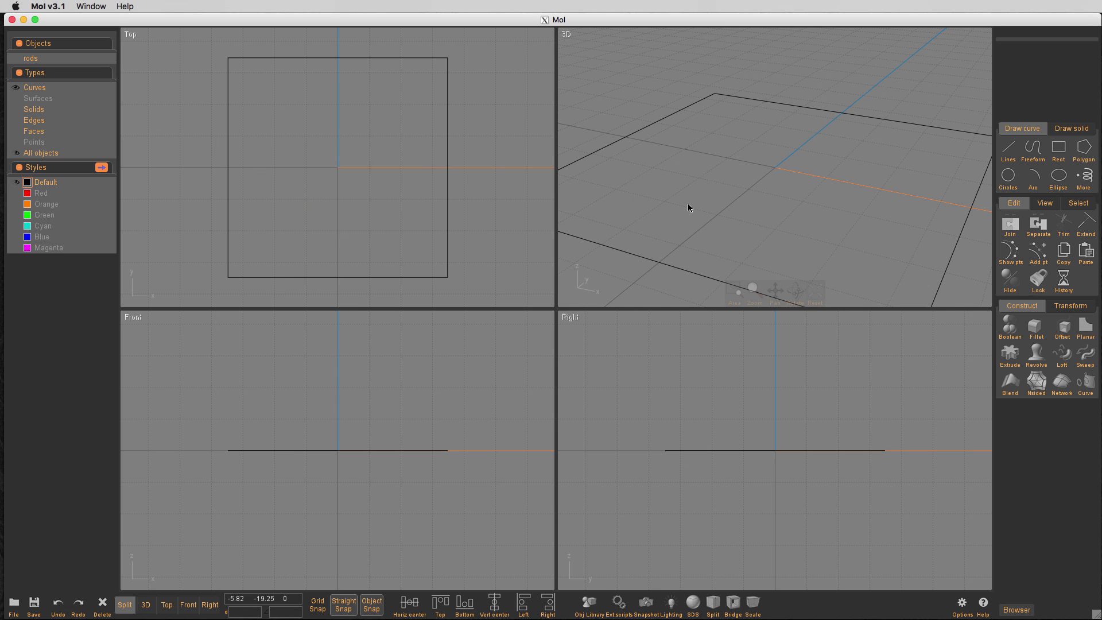
Step: Draw a solid sphere centered on the origin with a radius of about 100, enclosing the square
scroll(688, 204, down, 4)
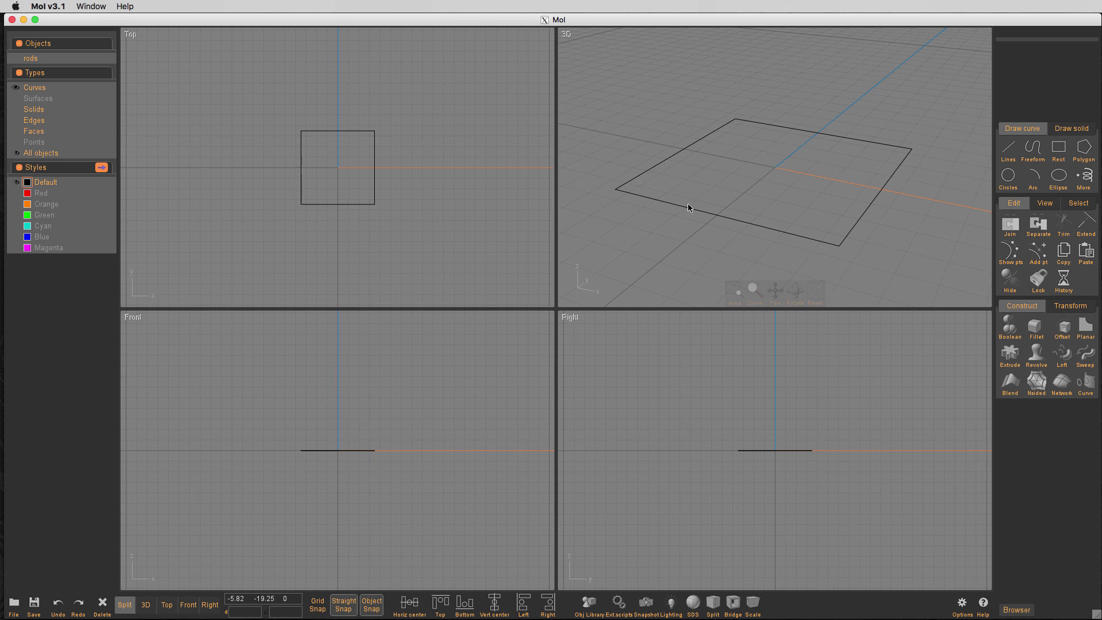
scroll(687, 204, down, 2)
scroll(688, 204, up, 3)
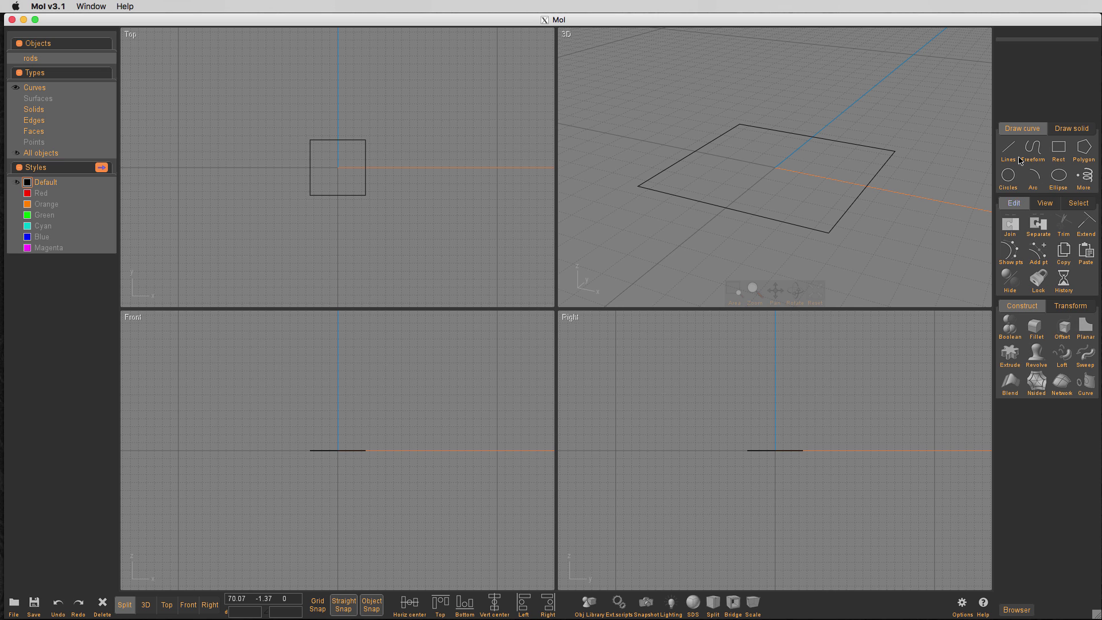
click(1070, 128)
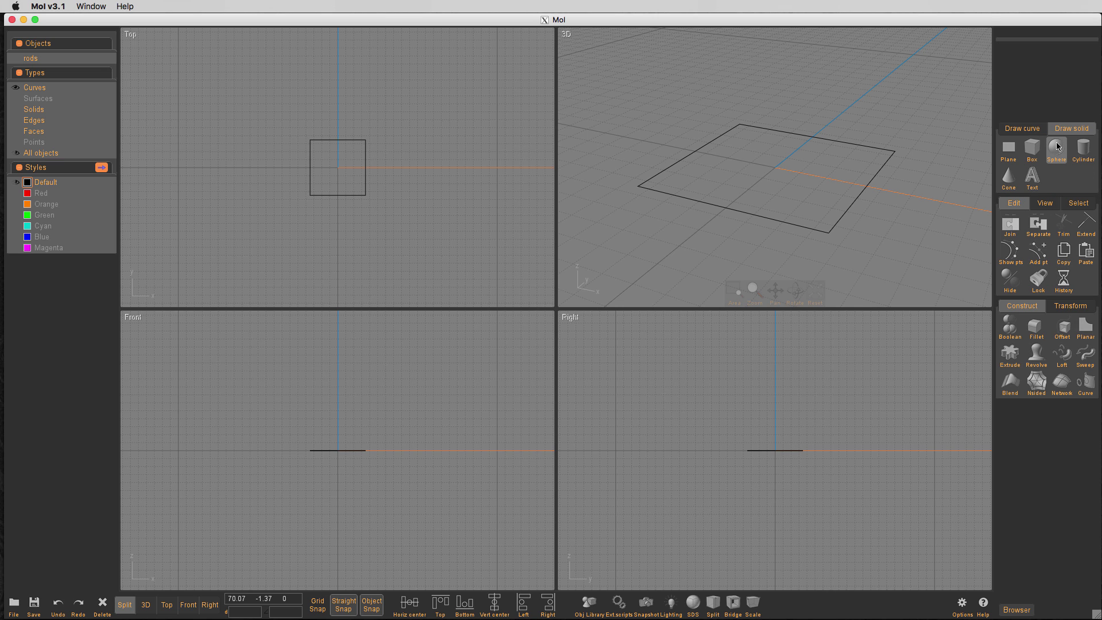
click(1056, 148)
click(775, 167)
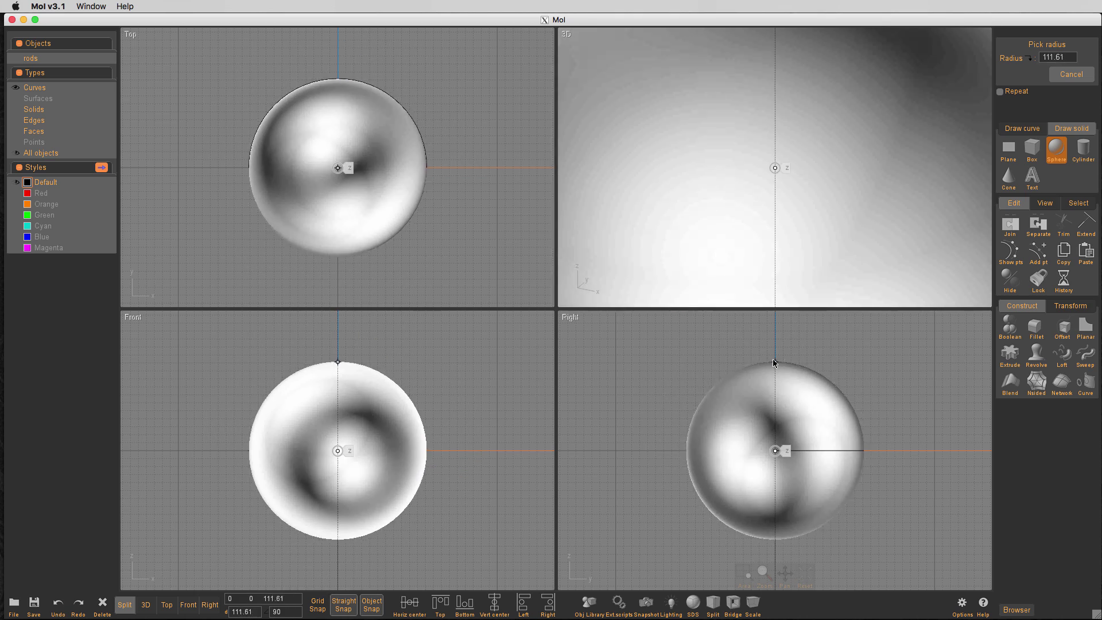
click(773, 371)
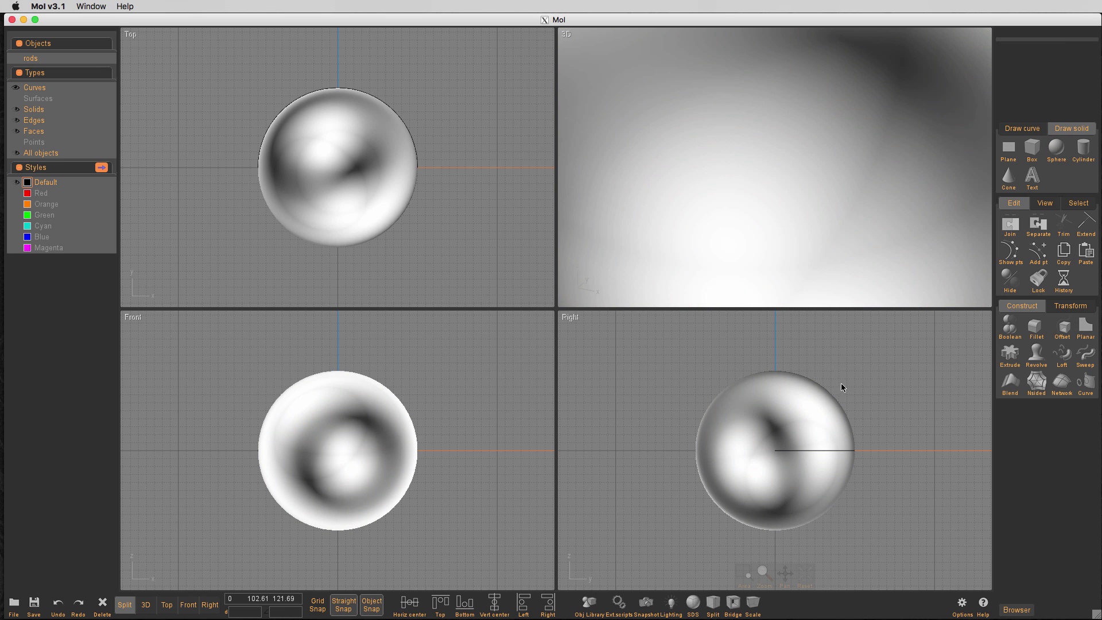
Step: Boolean-intersect the sphere with the square to leave a square column, and replace the square outline with a planar surface
click(788, 457)
click(476, 267)
click(329, 171)
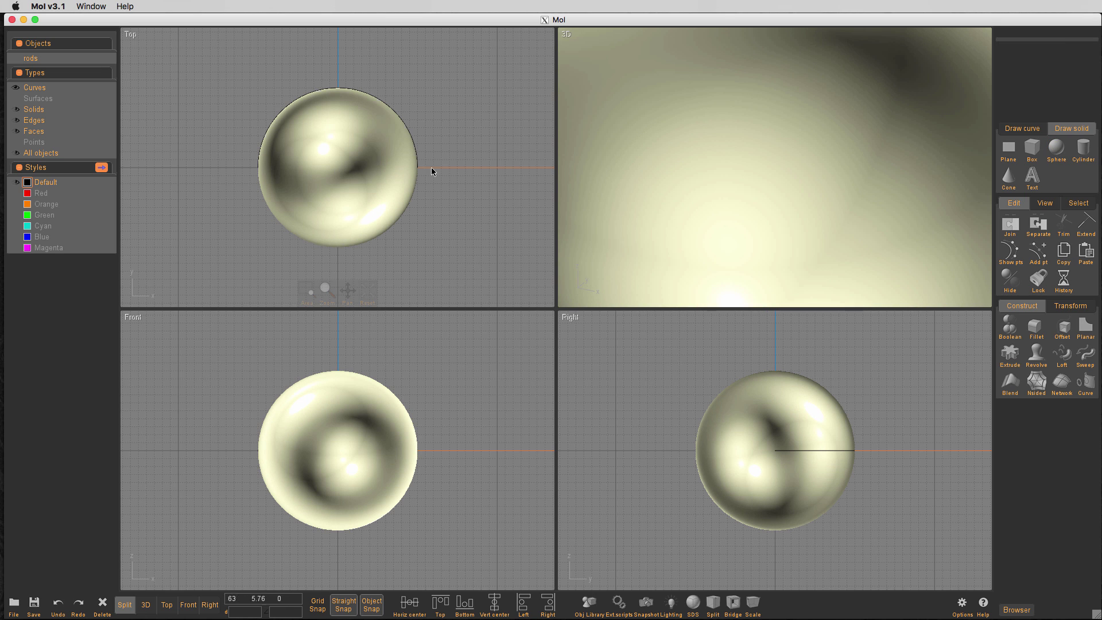
click(829, 386)
click(1010, 327)
click(1052, 327)
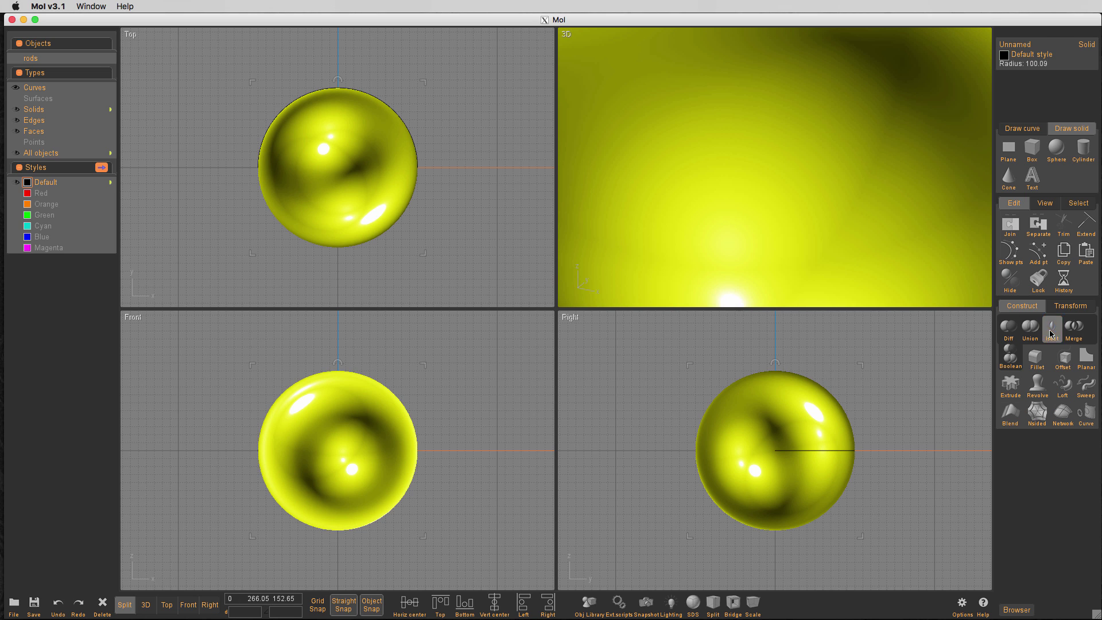
click(366, 175)
right_click(466, 165)
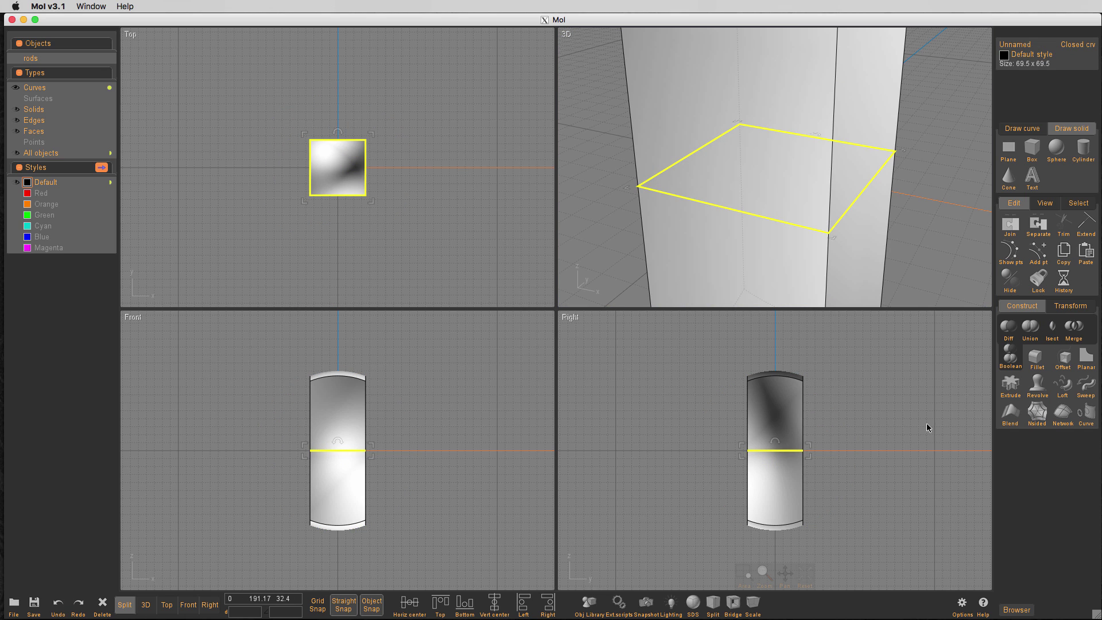
click(1084, 361)
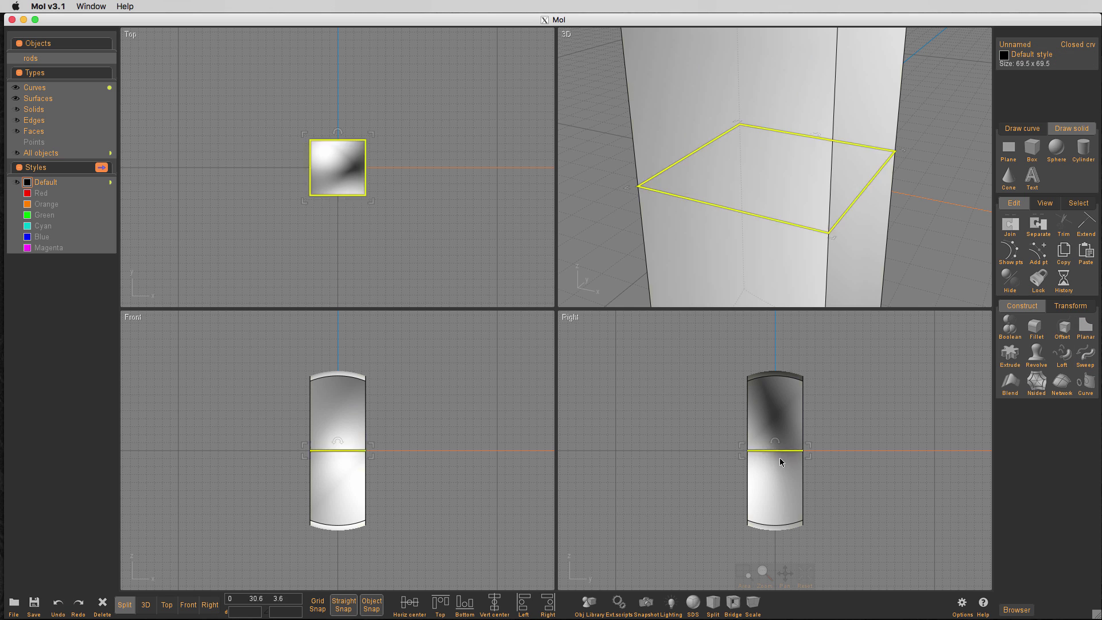
click(855, 446)
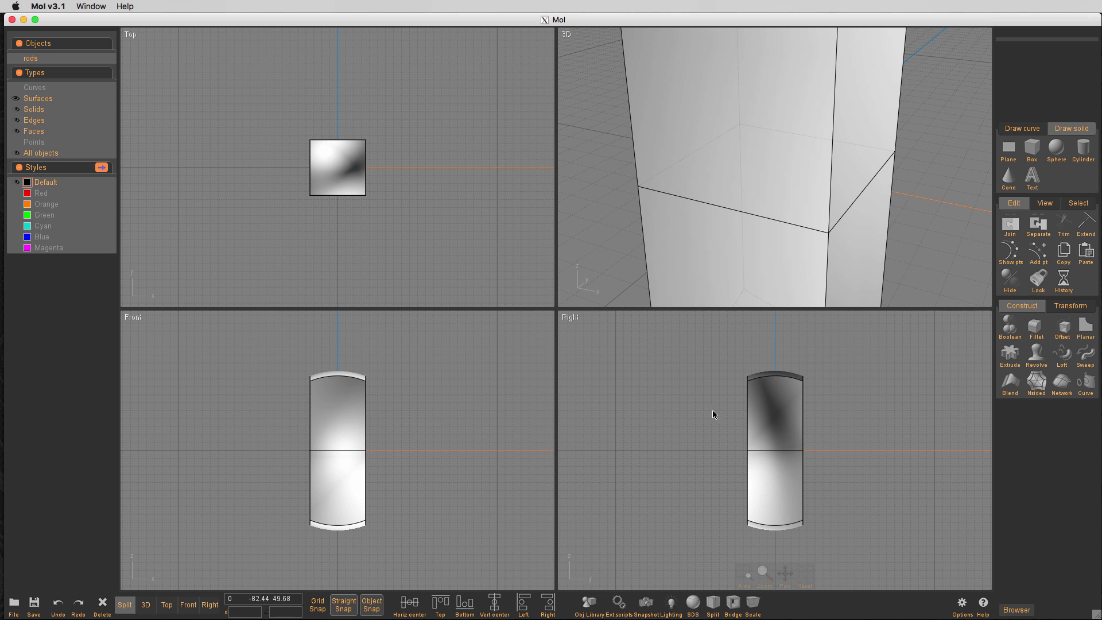
Step: Draw a horizontal line about 128 units long across the upper part of the column in the Right view, at a height of about 74
key(l)
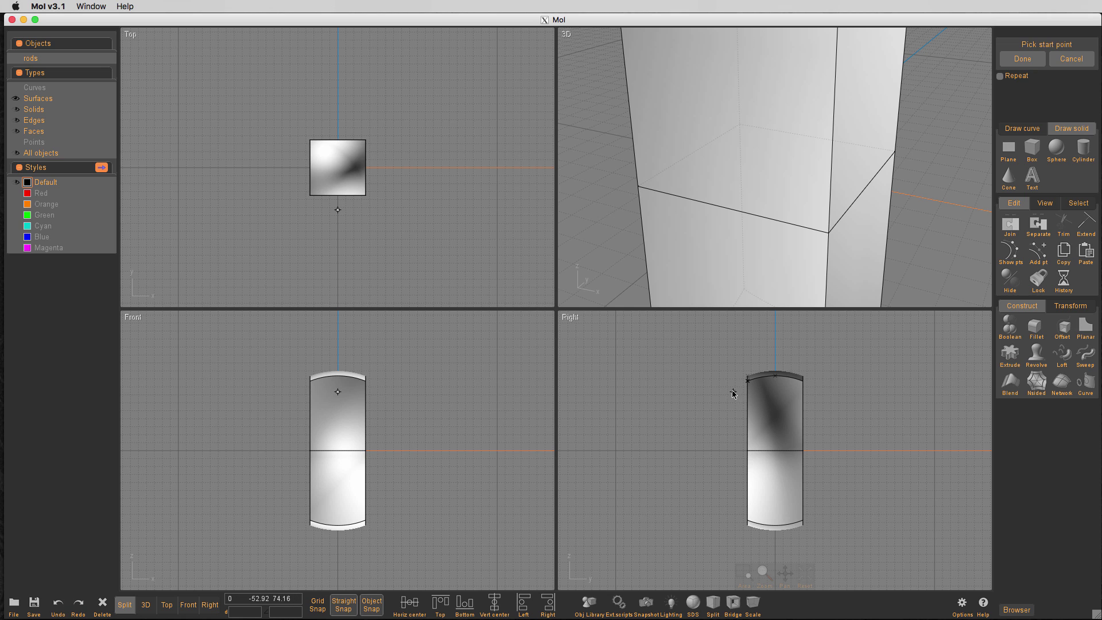
click(732, 392)
click(835, 391)
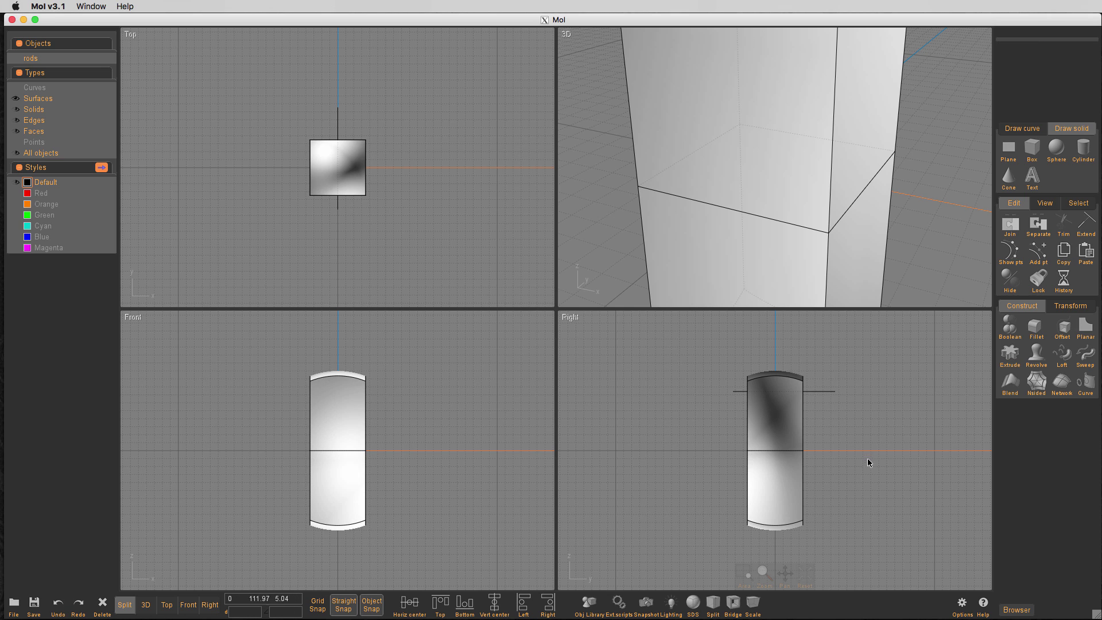
Step: Cut the column with the line using Boolean difference, and delete the lower piece and the line, keeping the domed top block
click(783, 396)
key(d)
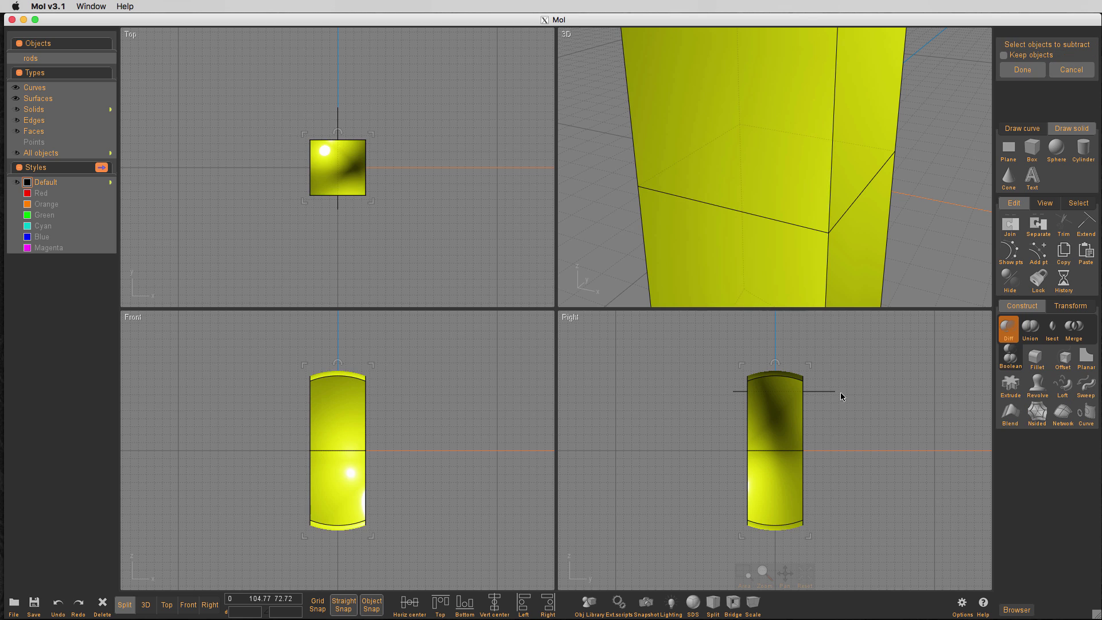
click(833, 391)
right_click(842, 416)
click(785, 420)
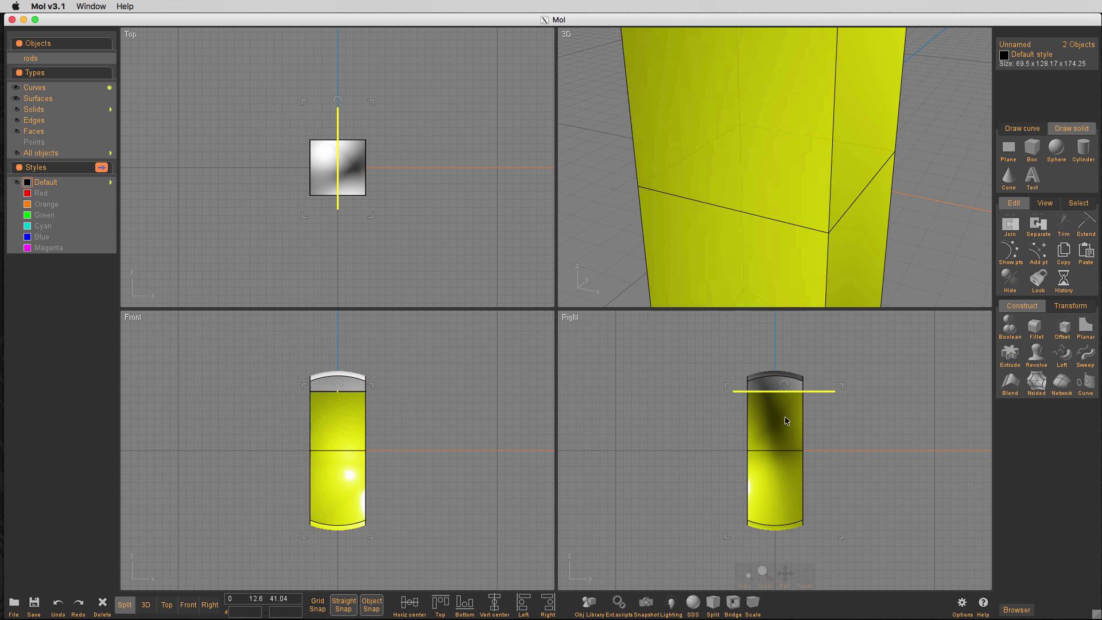
key(Delete)
key(f)
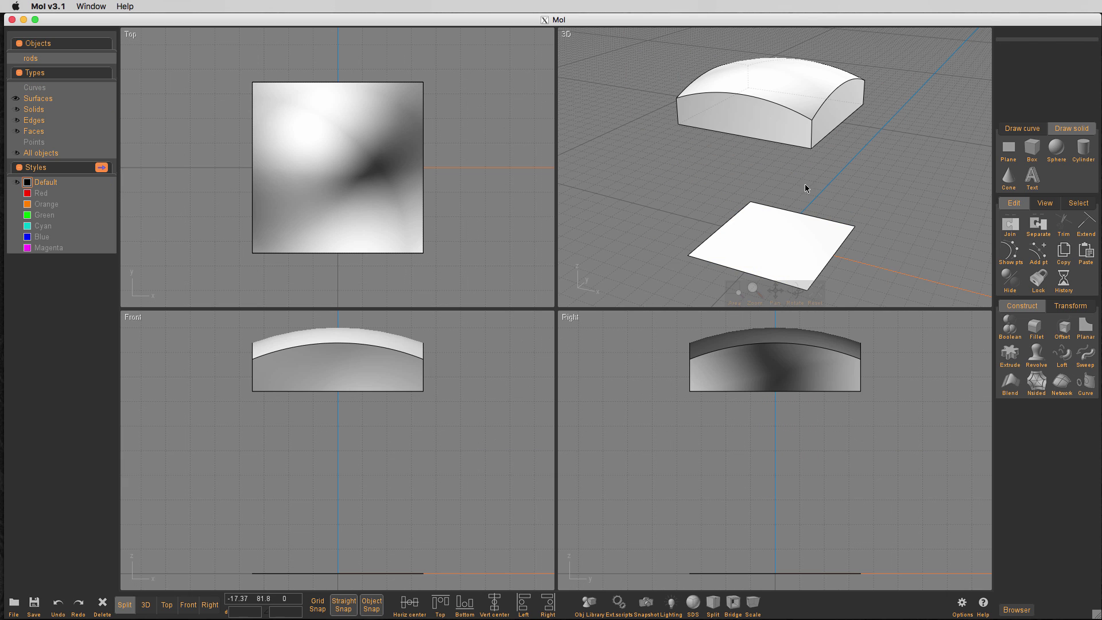
Step: Unhide the rods in a full-size 3D view
right_drag(942, 396, 928, 387)
right_drag(888, 242, 866, 247)
key(space)
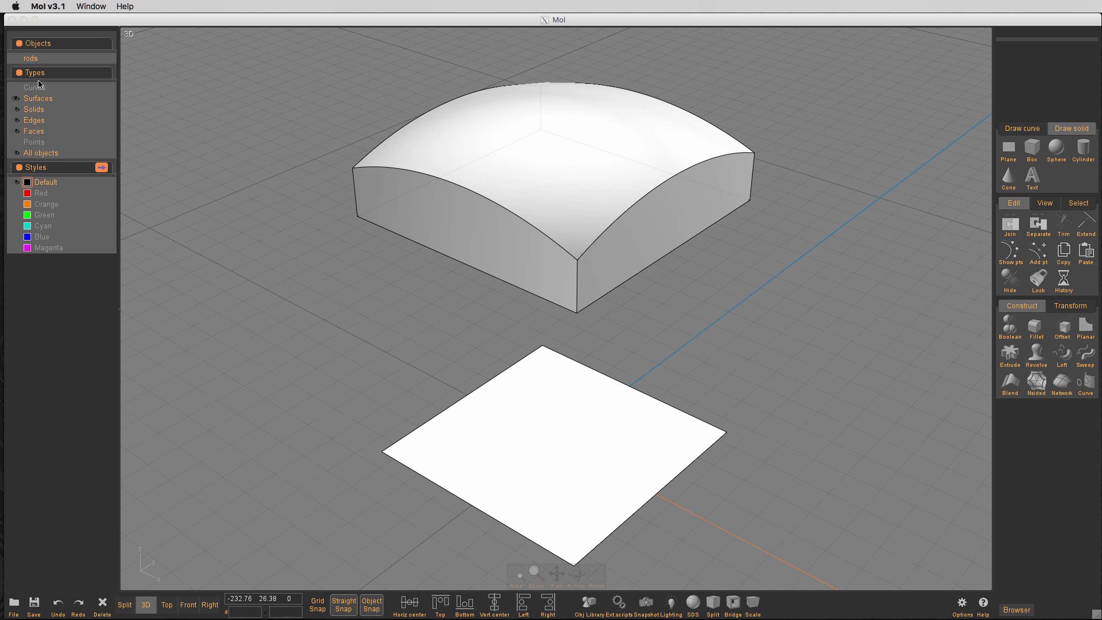
click(16, 58)
Step: Flow all the rods from the flat square surface onto the curved top face of the block, keeping the input objects
click(64, 58)
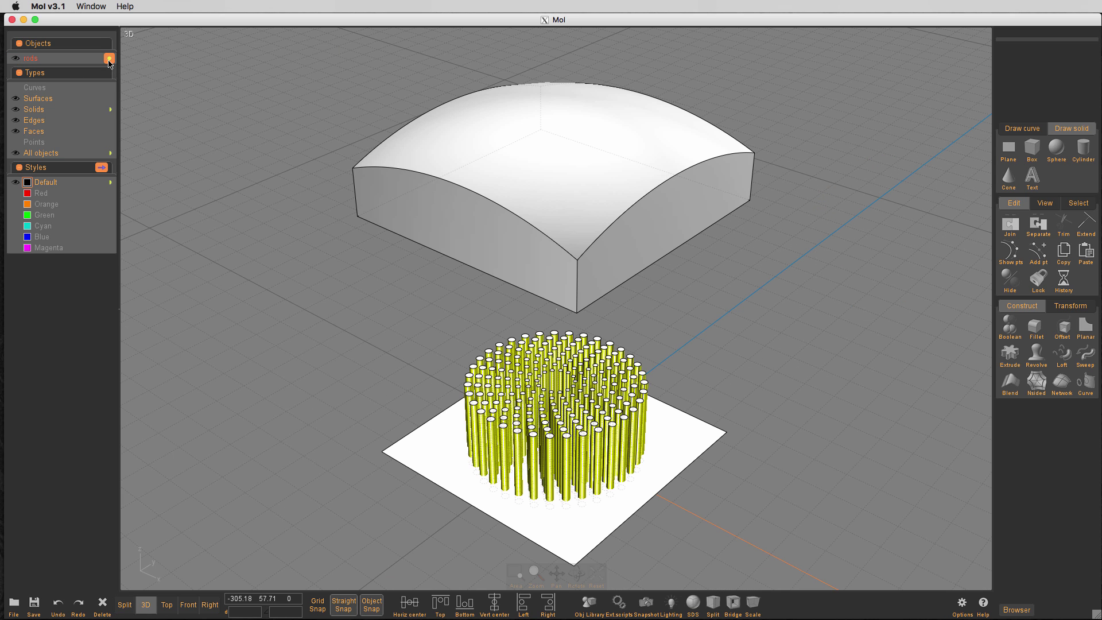
click(1070, 307)
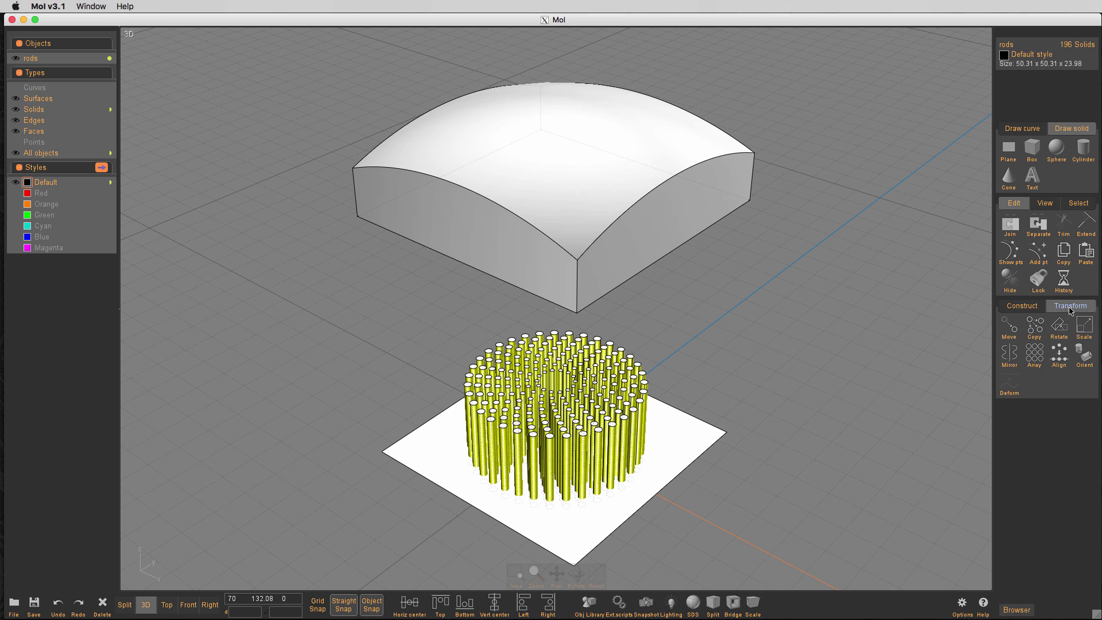
click(1010, 384)
click(1010, 385)
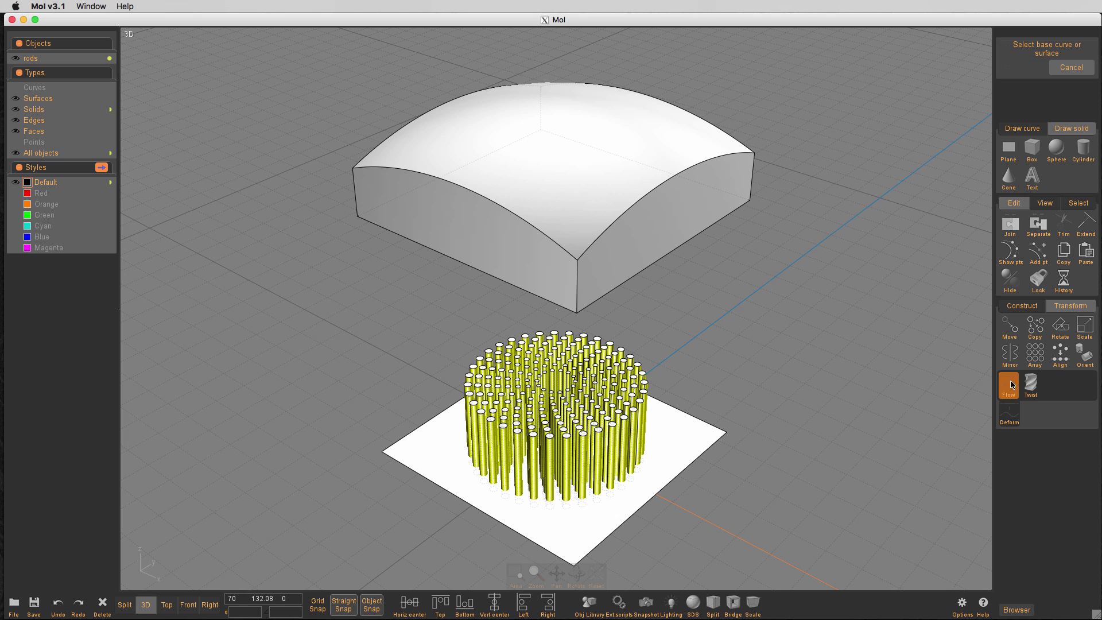
click(419, 462)
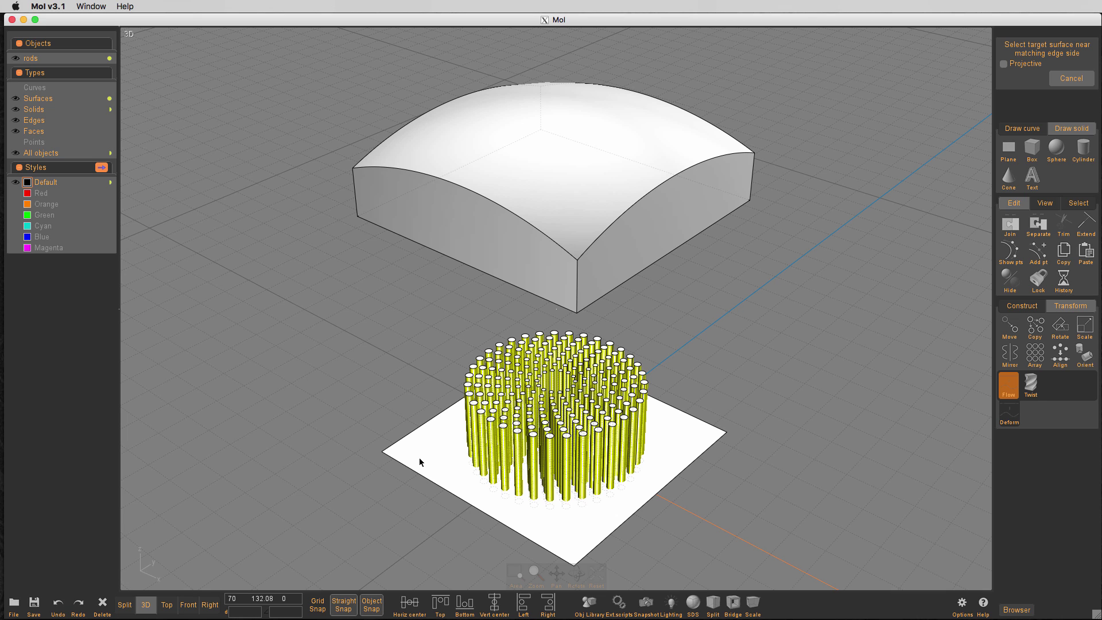
click(416, 157)
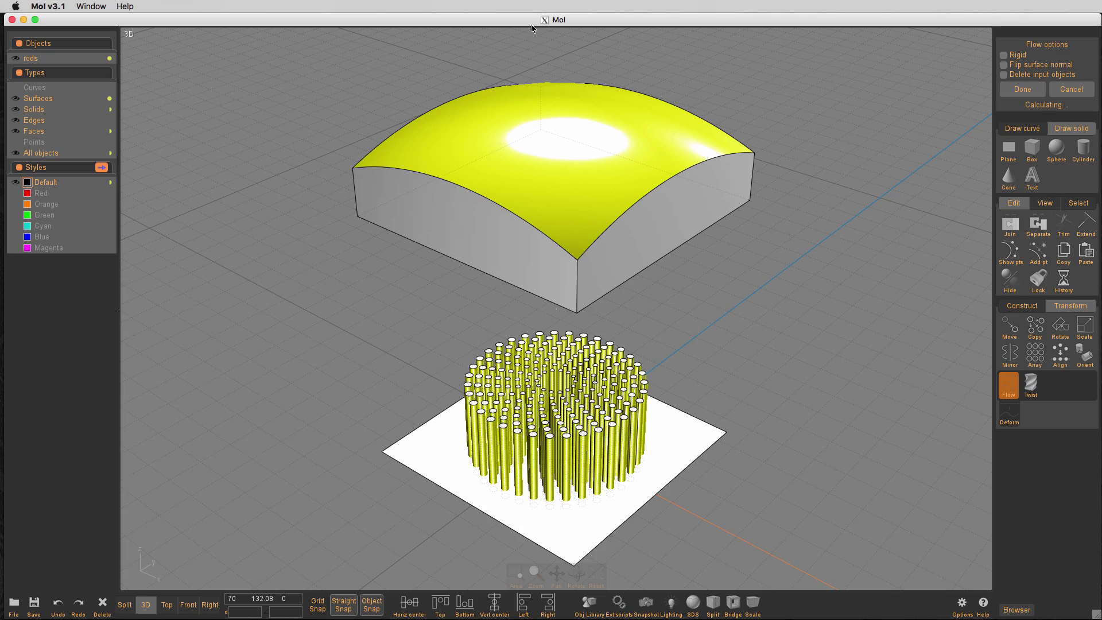
right_drag(867, 245, 849, 232)
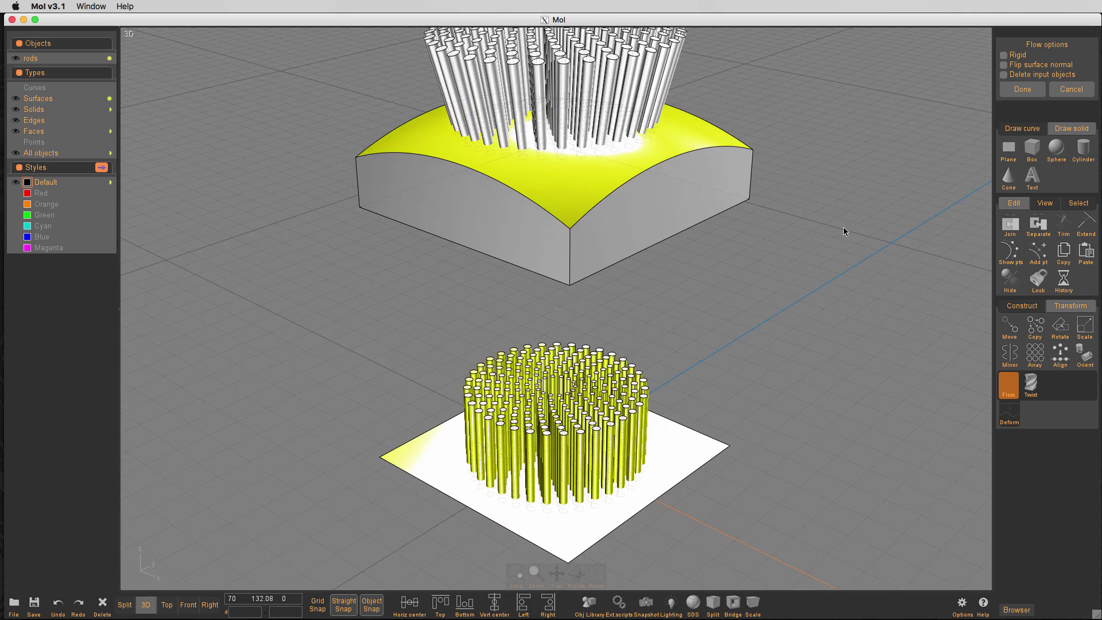
click(1016, 90)
Step: Delete the original straight rods and the flat square surface below the domed block
click(831, 294)
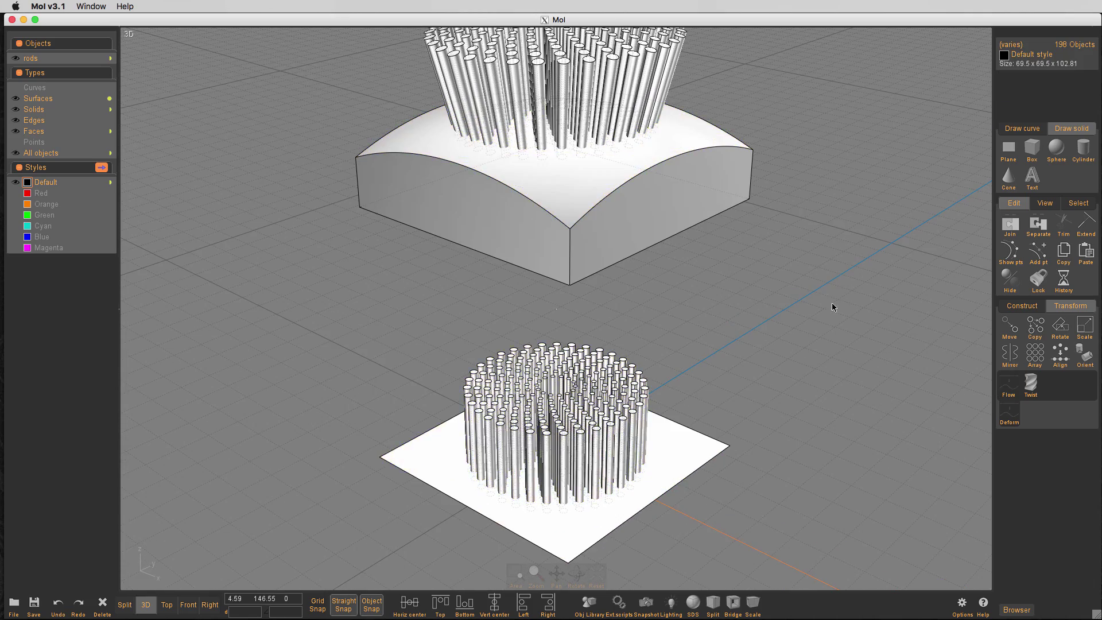
right_drag(831, 302, 835, 309)
drag(839, 312, 323, 530)
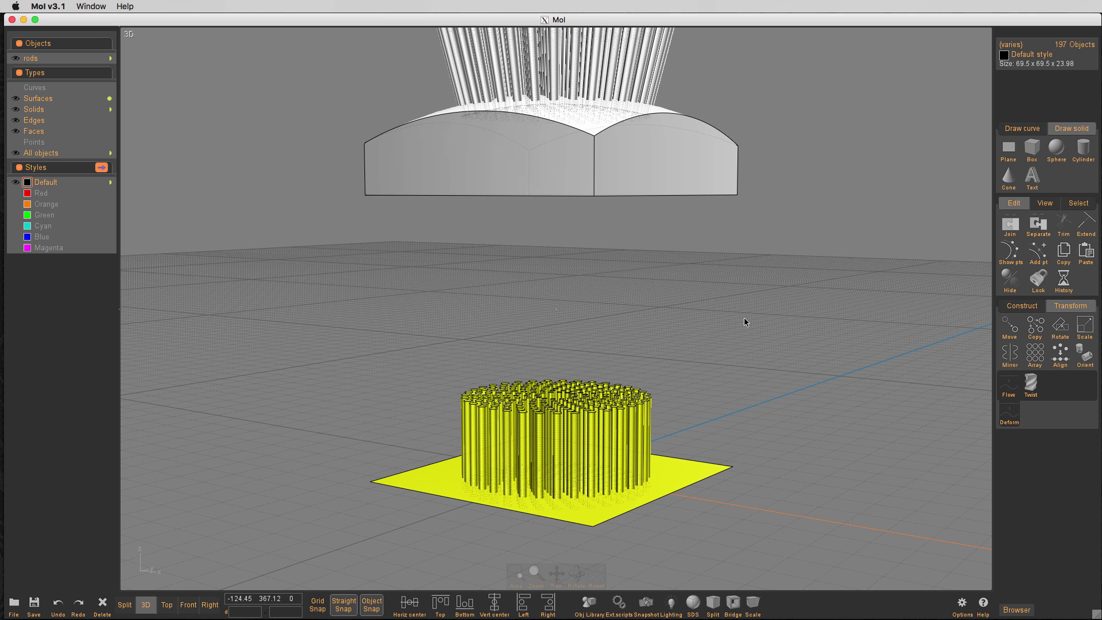
key(Delete)
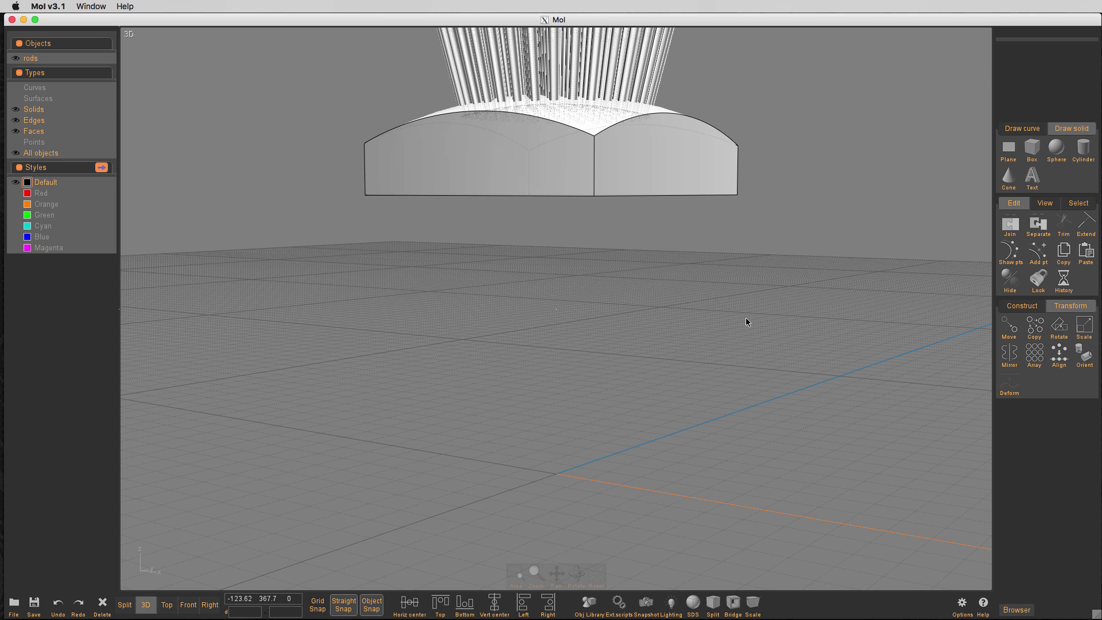
Step: Subtract all the flowed rods from the domed block with Boolean difference to cut the hole pattern
right_drag(744, 308, 737, 368)
click(656, 240)
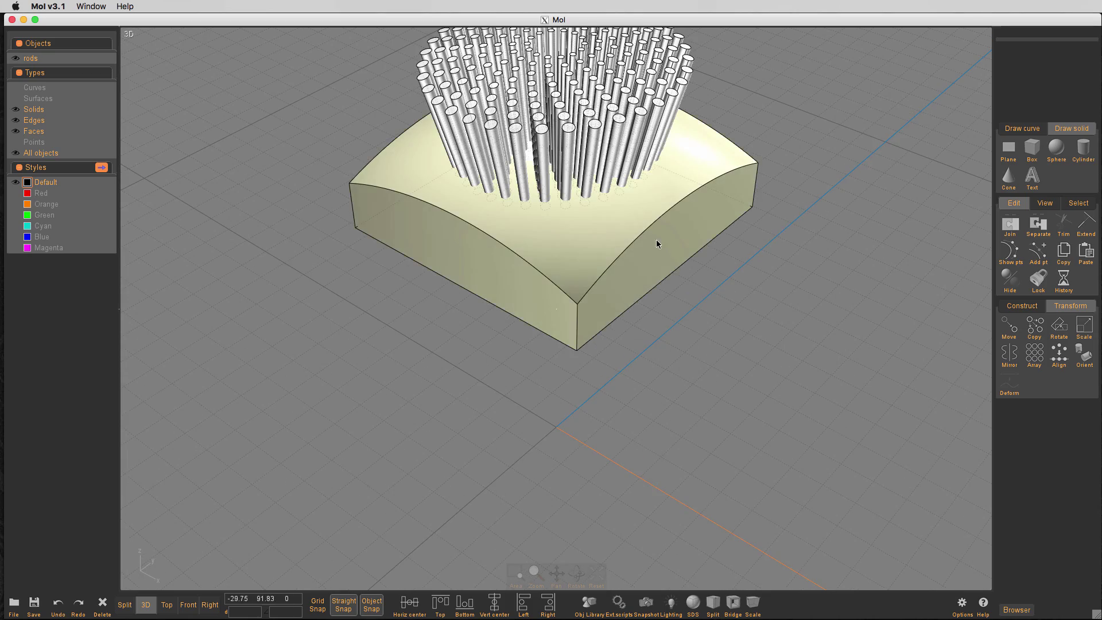
click(657, 245)
key(d)
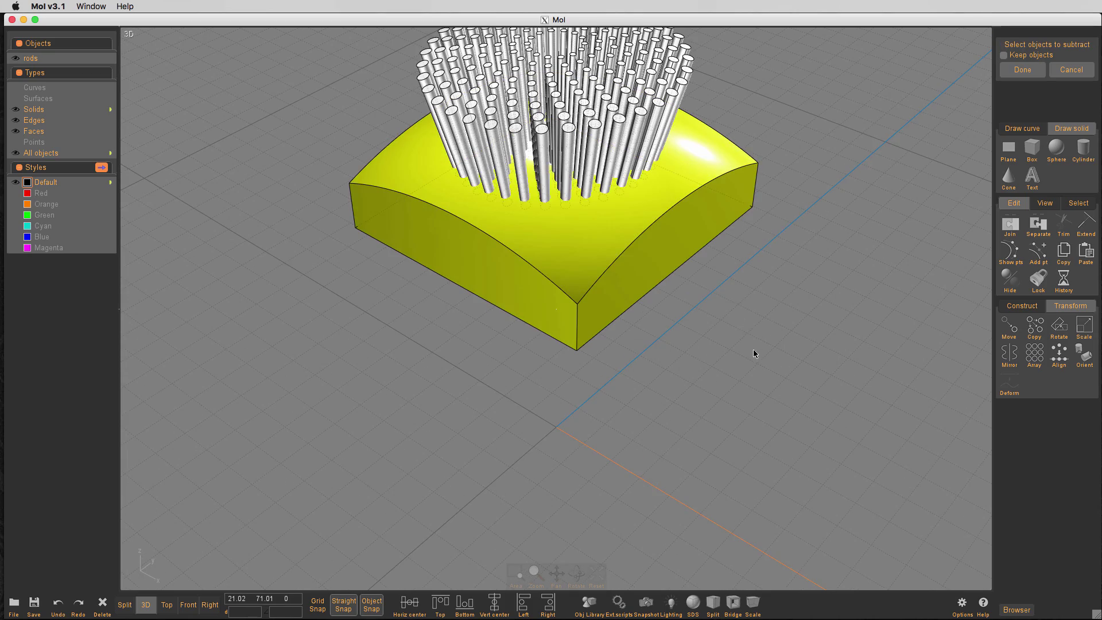
right_drag(754, 350, 796, 339)
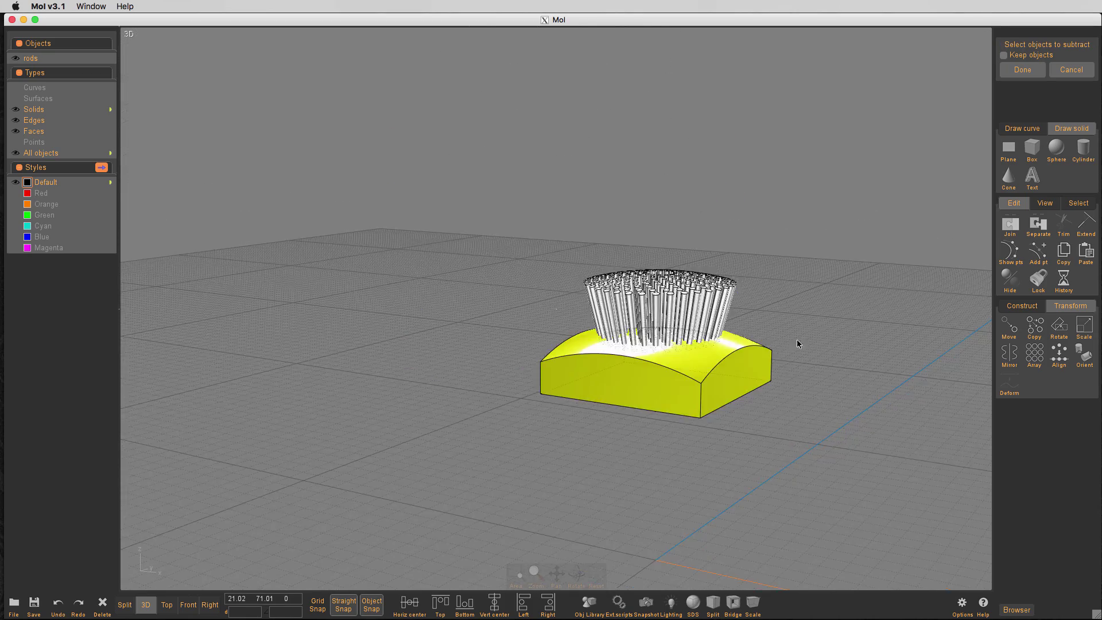
right_drag(824, 213, 745, 261)
drag(746, 256, 460, 319)
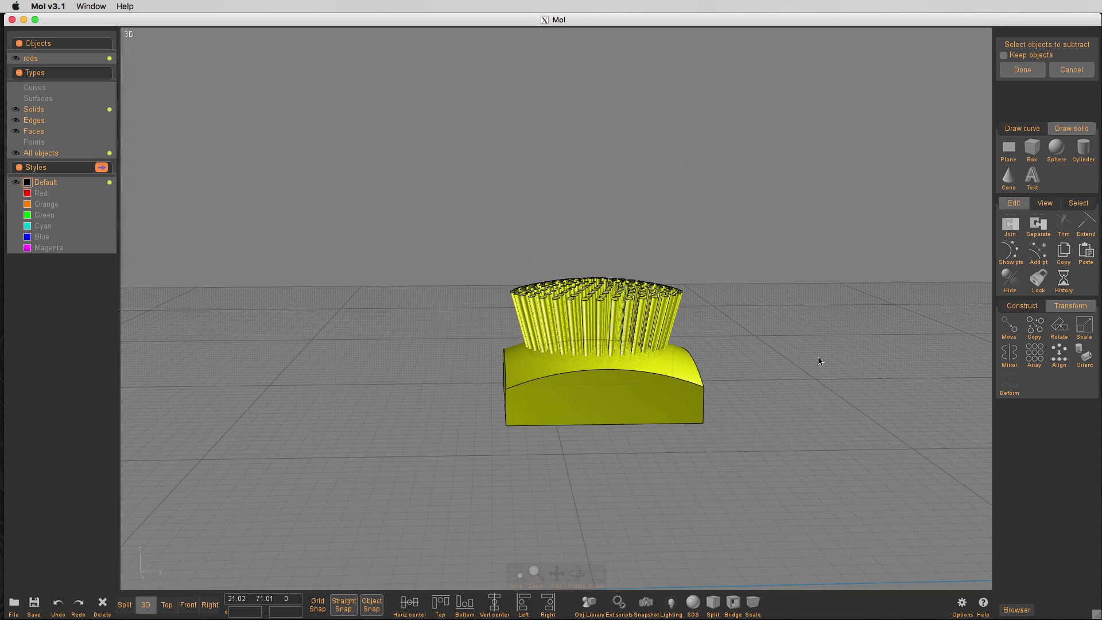
right_drag(816, 353, 746, 358)
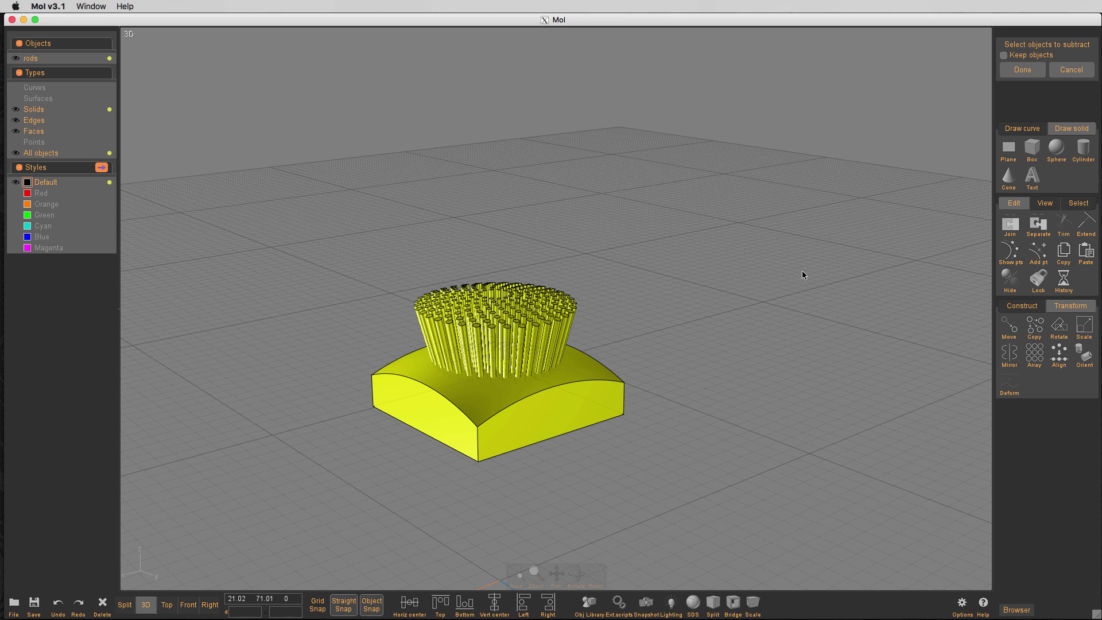
click(1031, 70)
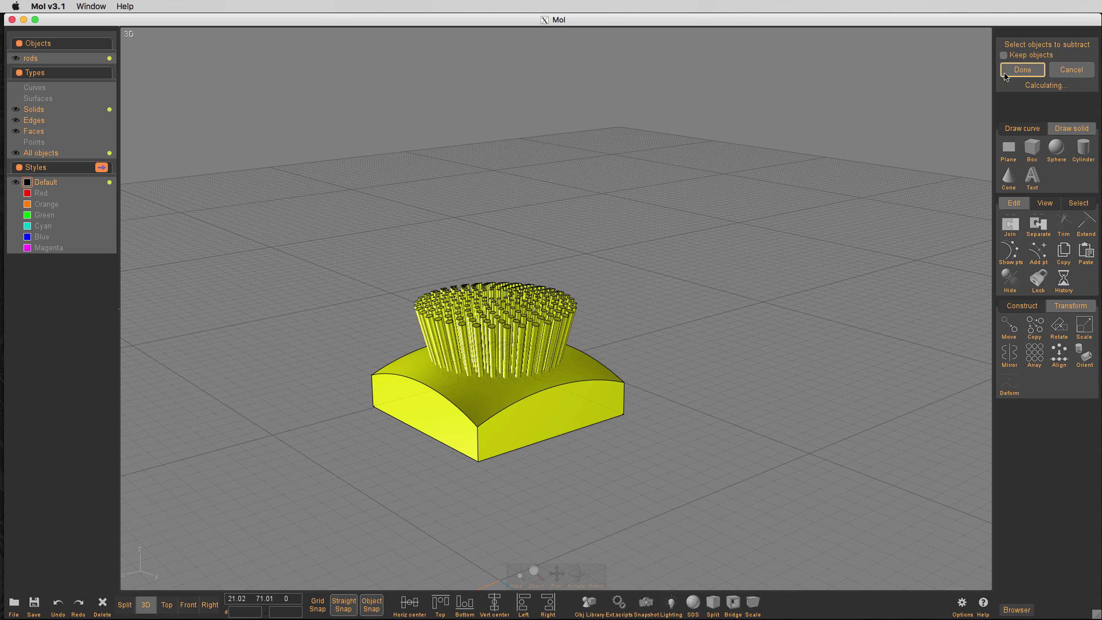
click(1022, 69)
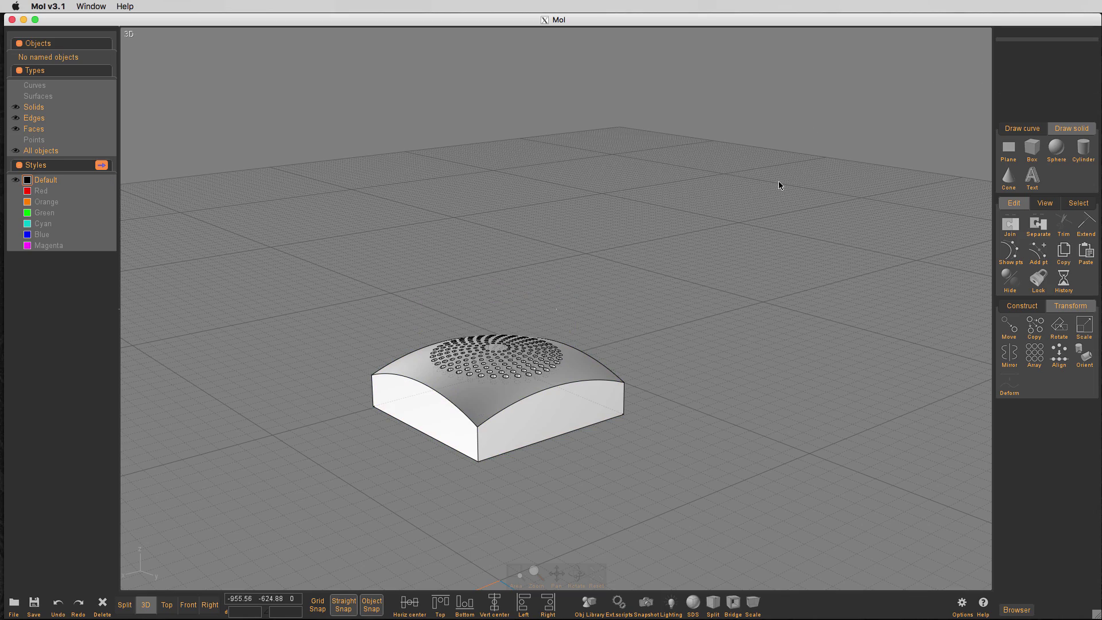
Step: Draw a circle with a radius of about 30.5 around the hole pattern in the Top view, centered on the block's base
key(f)
right_drag(797, 118, 799, 185)
key(space)
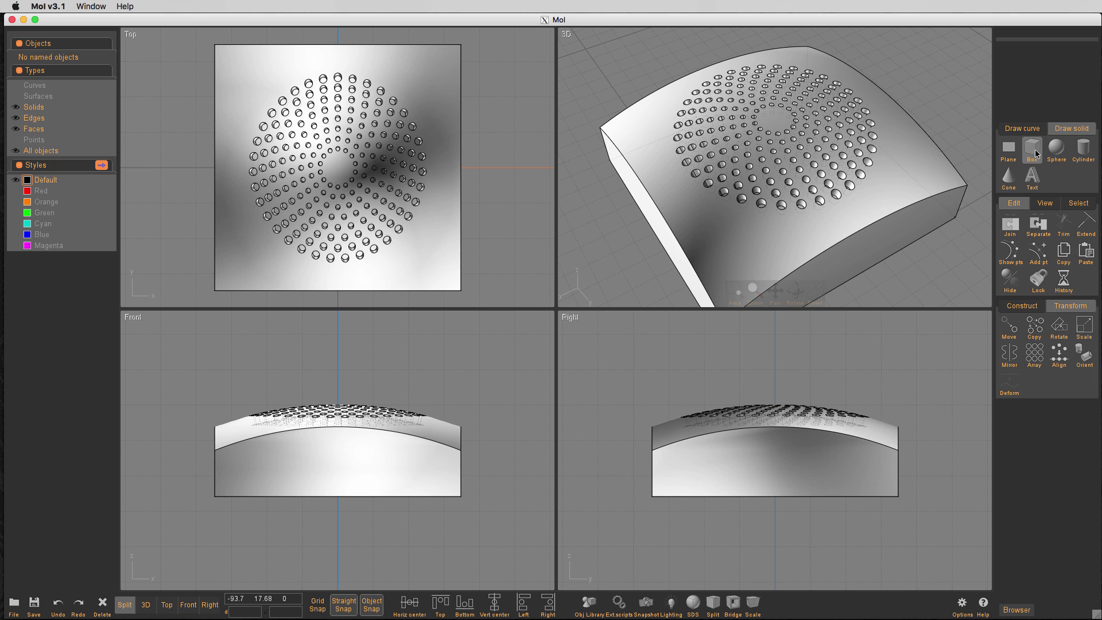
click(1022, 128)
click(1009, 178)
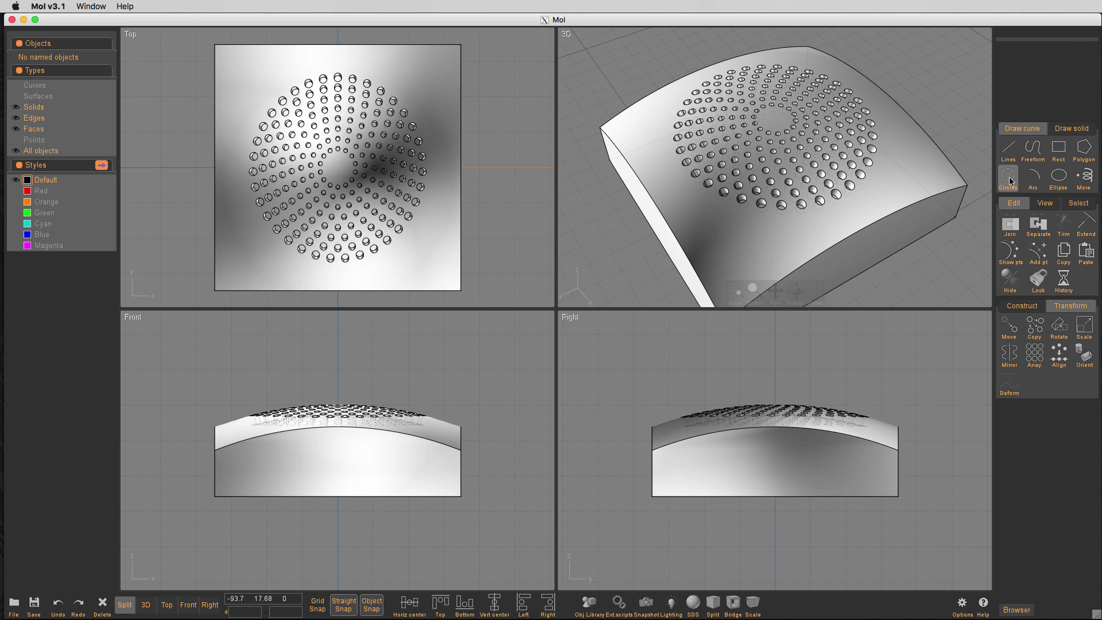
click(338, 168)
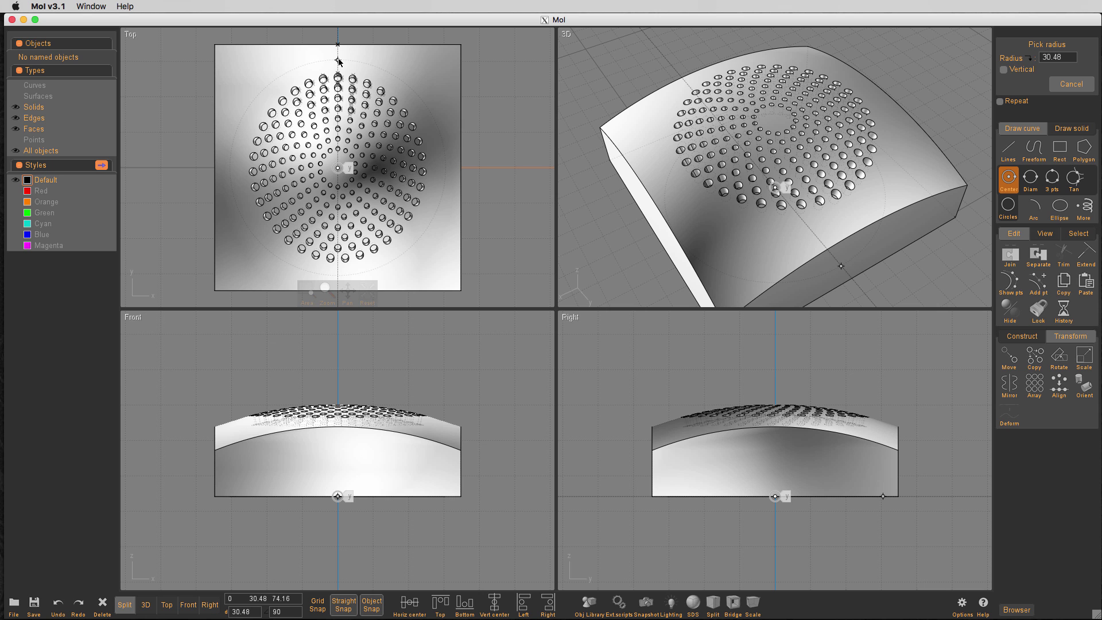
click(338, 61)
click(498, 81)
Step: Boolean-intersect the perforated block with the circle to trim it to a round shape
click(430, 72)
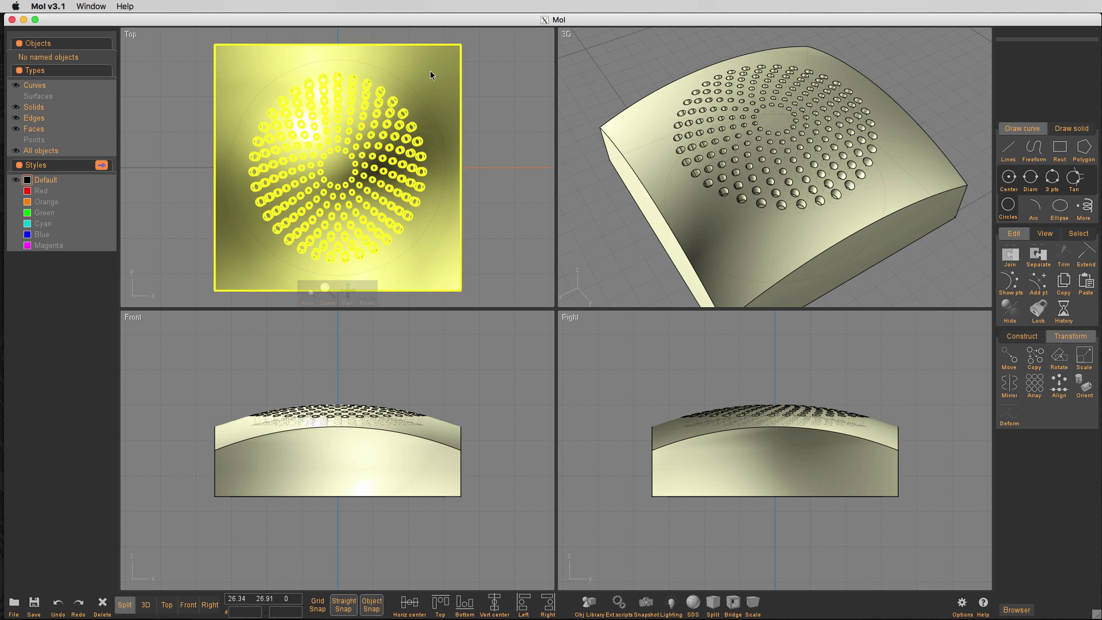
key(d)
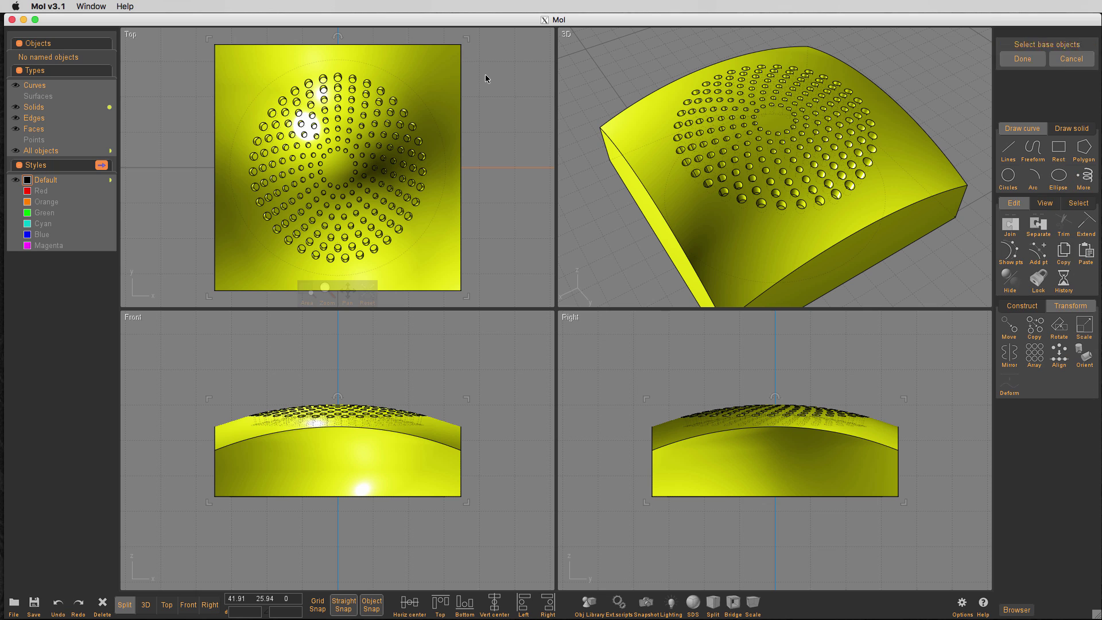
click(1021, 311)
click(1051, 328)
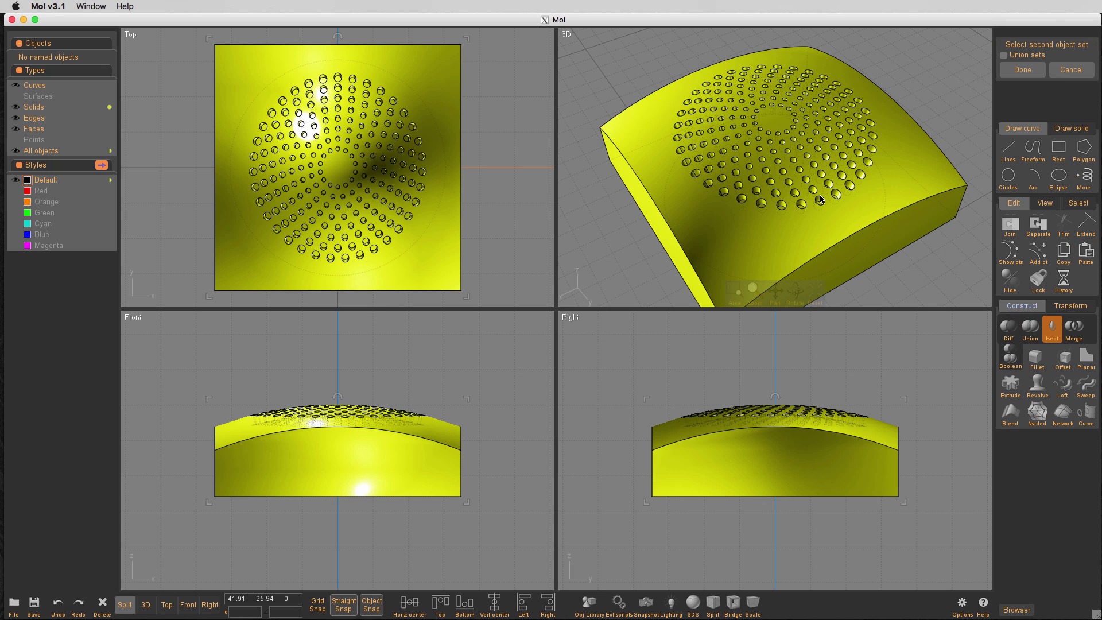
click(447, 180)
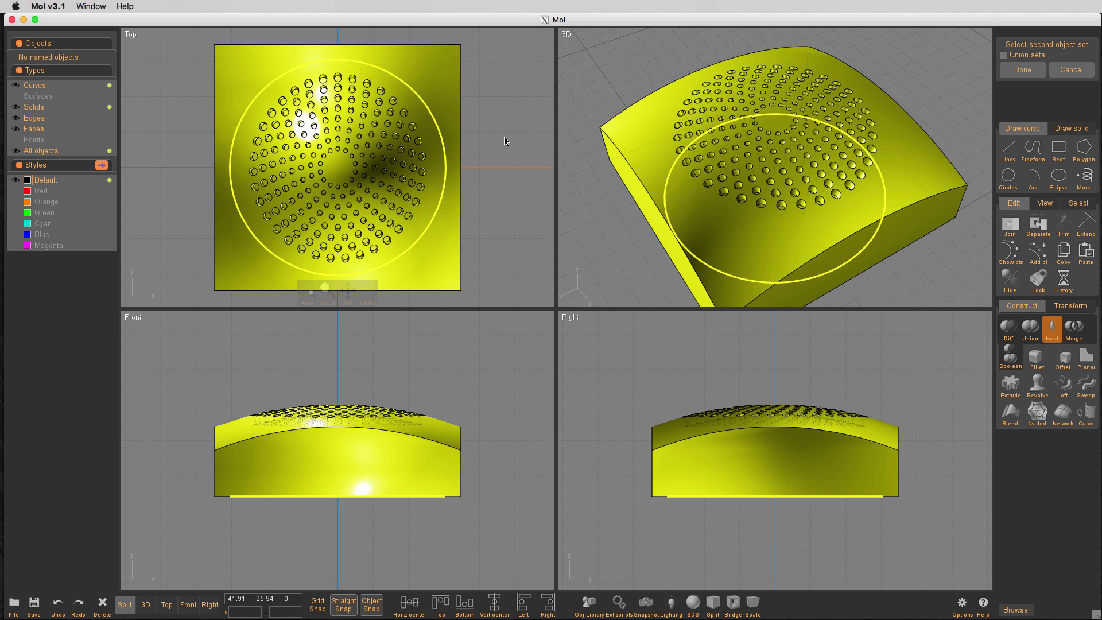
key(Return)
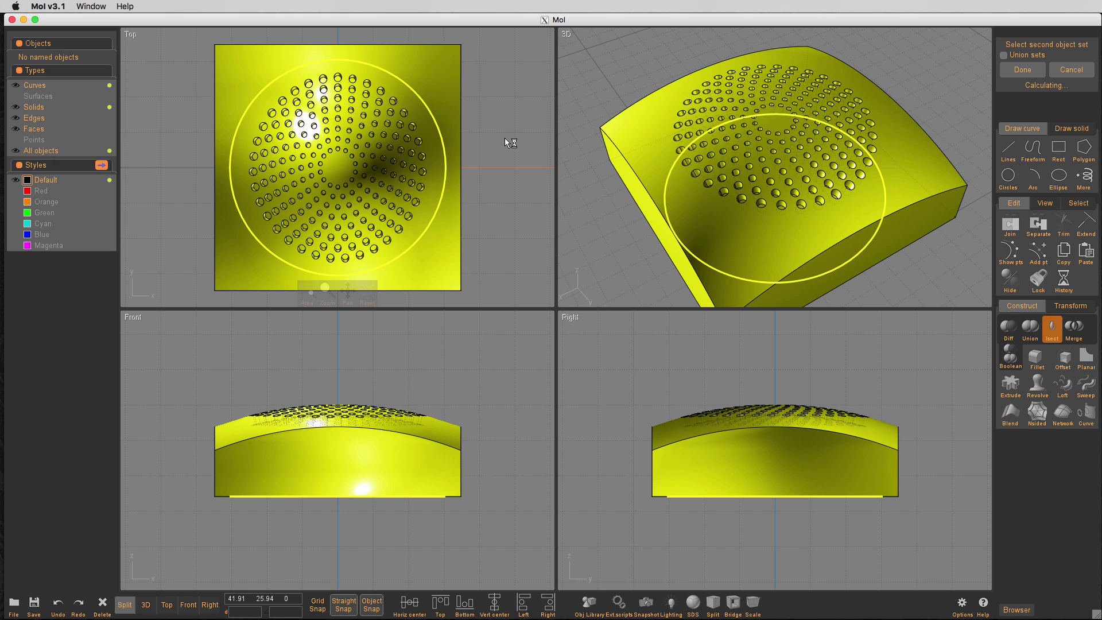
Step: Draw a rectangle about 80 by 29 in the Right view, covering the lower part of the round perforated block
click(628, 457)
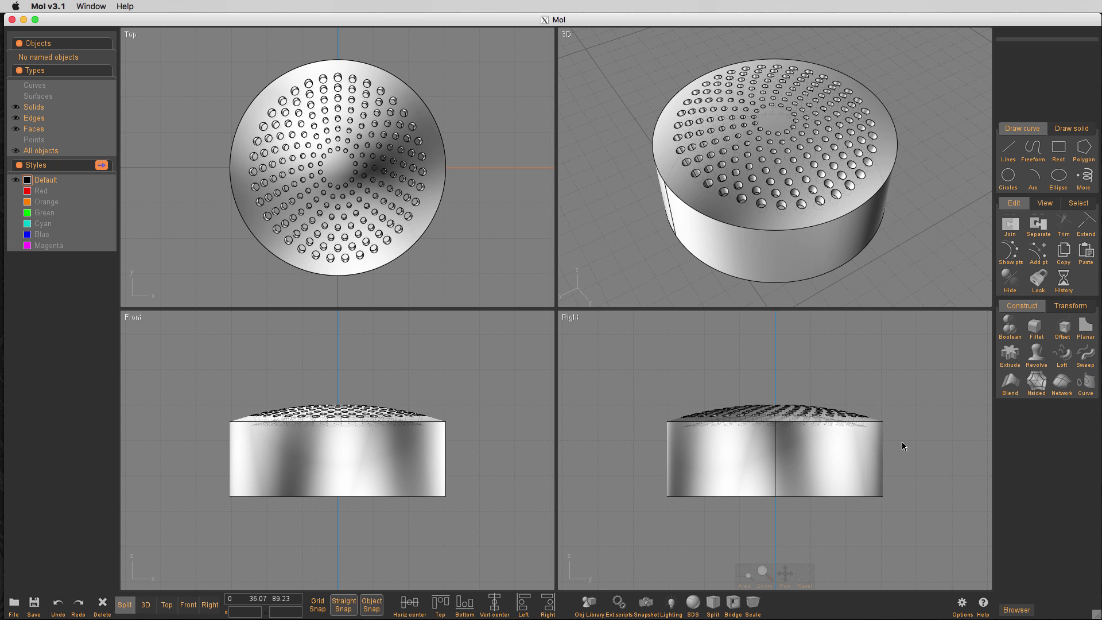
click(1058, 148)
click(1011, 152)
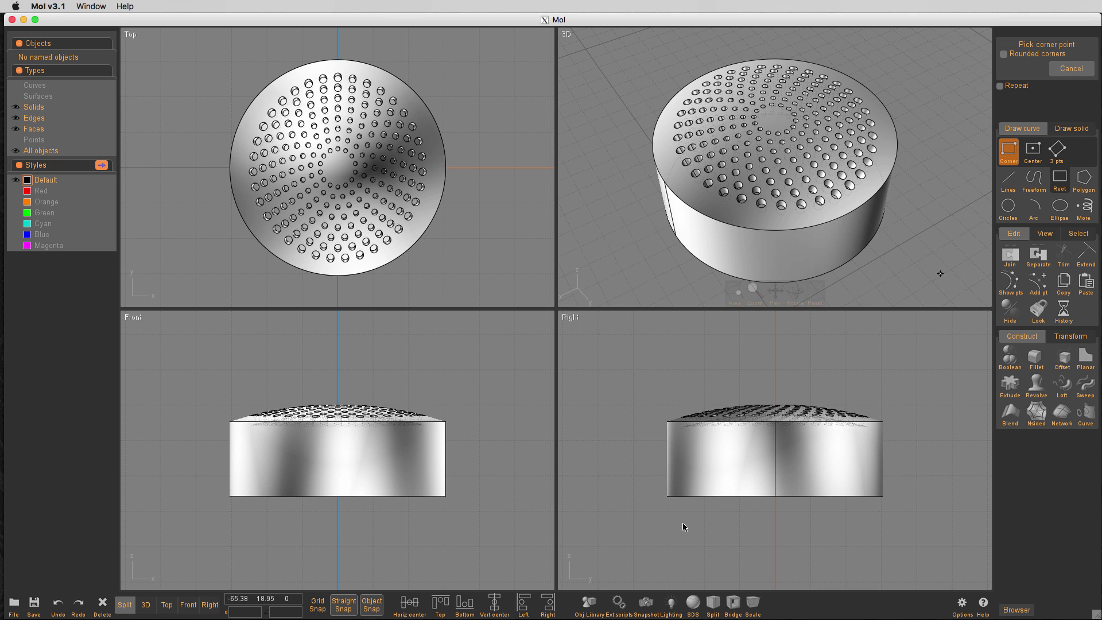
click(635, 540)
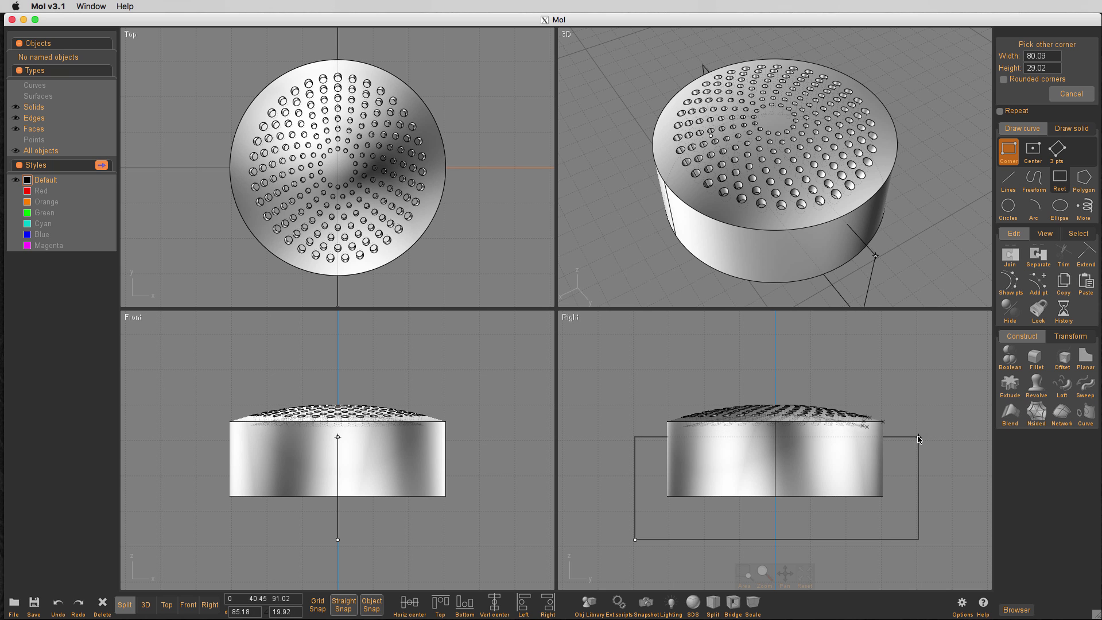
click(917, 437)
Step: Subtract the rectangle from the round block with Boolean difference to remove its lower part, and delete the rectangle
click(836, 486)
key(d)
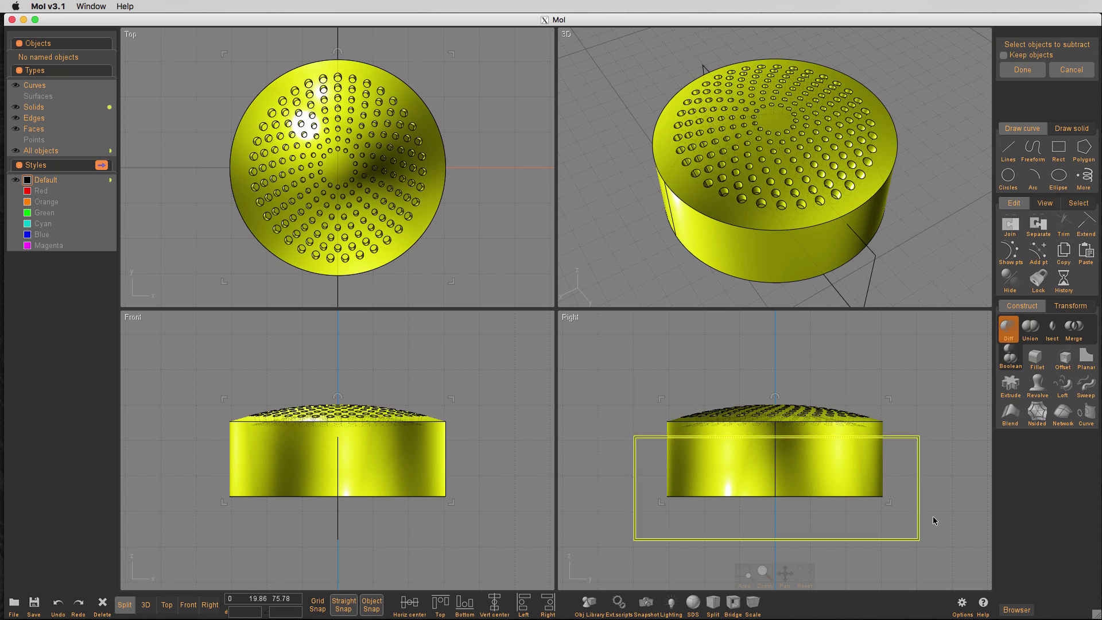
click(924, 518)
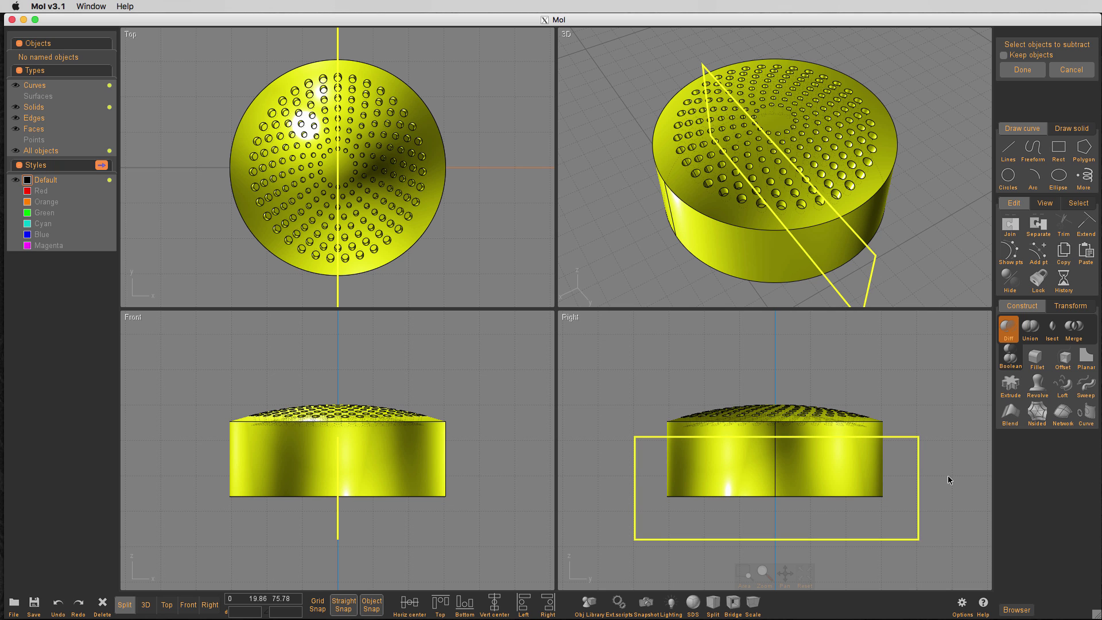
right_click(948, 478)
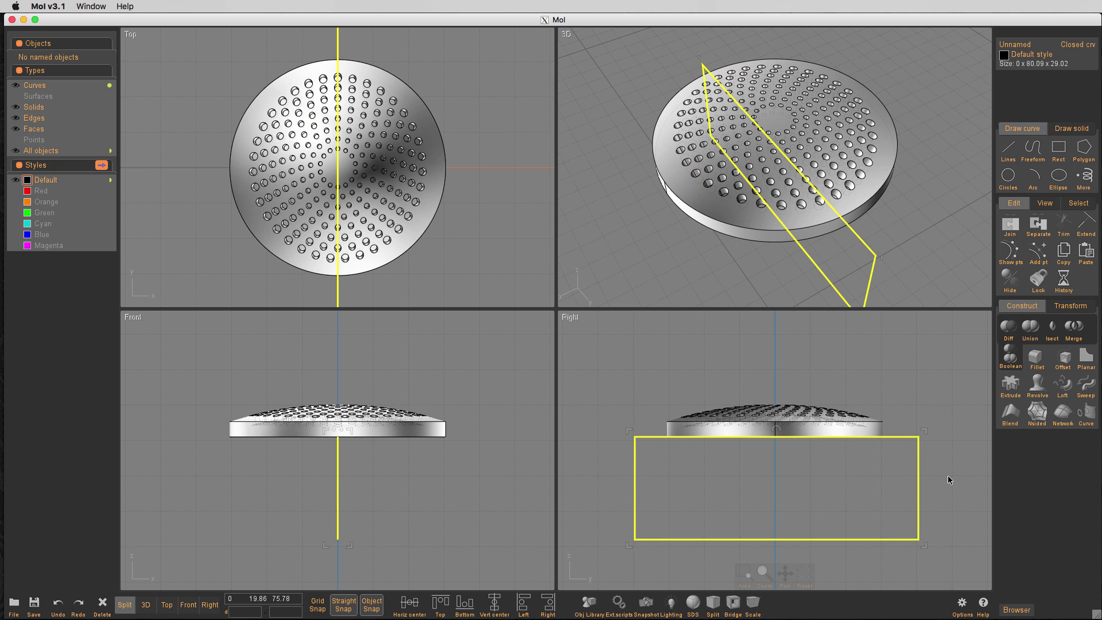
middle_click(945, 473)
Step: Move the perforated dome down in the Right view from its base center to the origin
scroll(877, 442, down, 1)
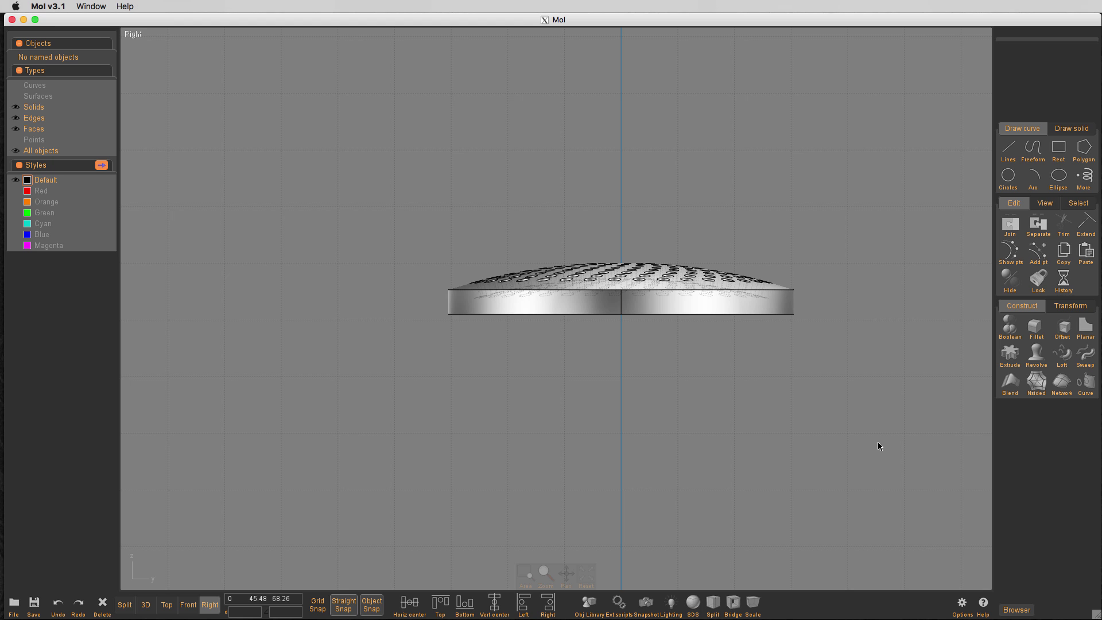
middle_drag(875, 435, 867, 296)
scroll(862, 305, down, 1)
scroll(864, 308, down, 2)
right_drag(890, 354, 800, 352)
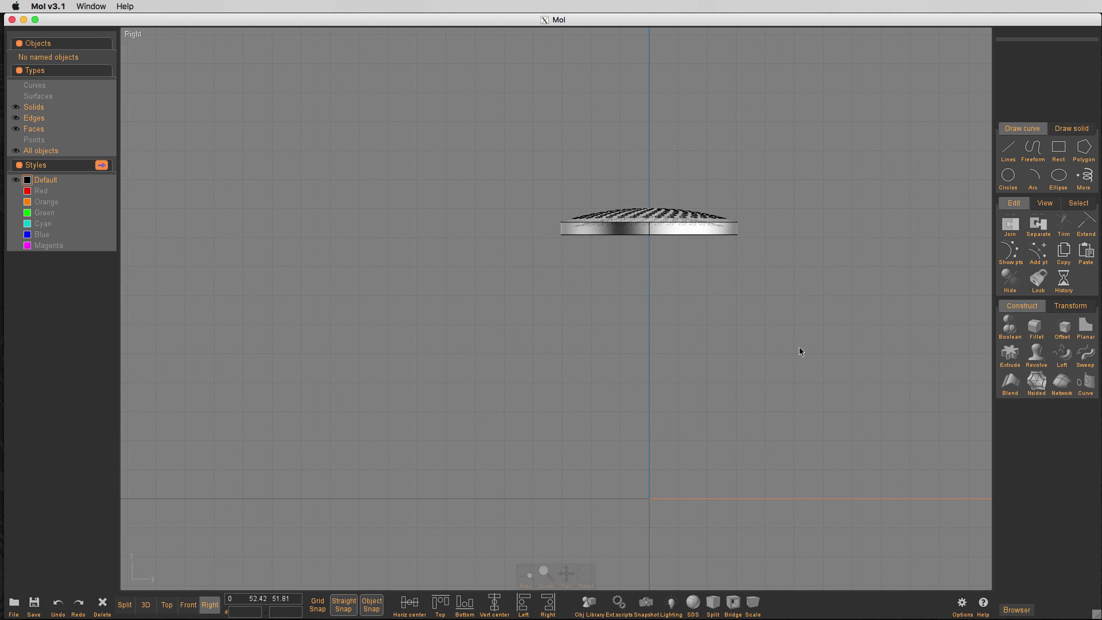
drag(424, 127, 815, 312)
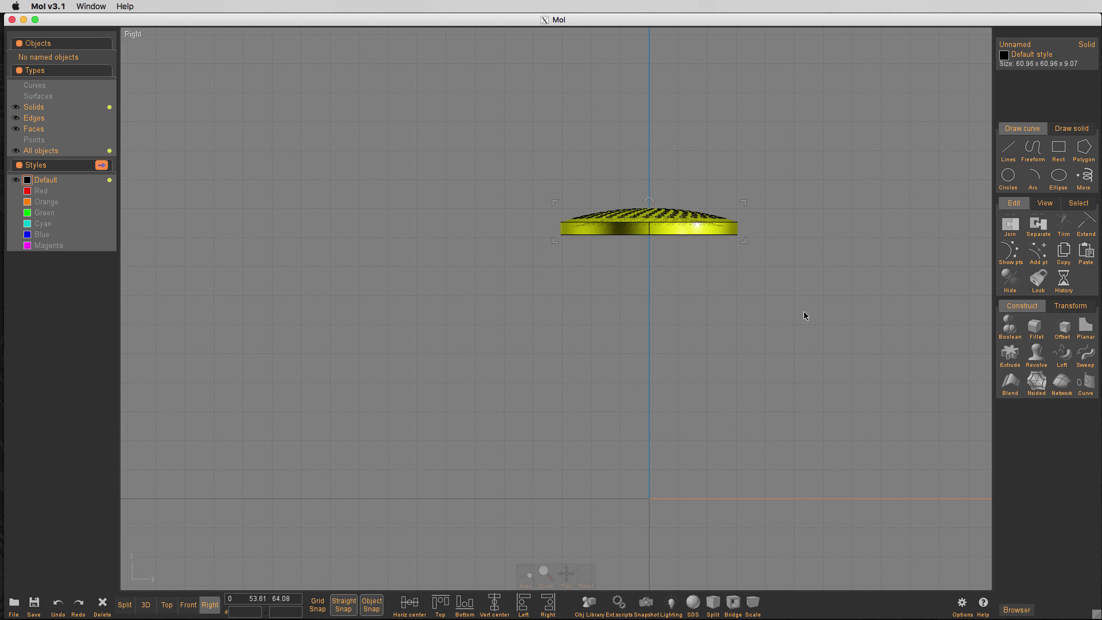
key(m)
click(649, 235)
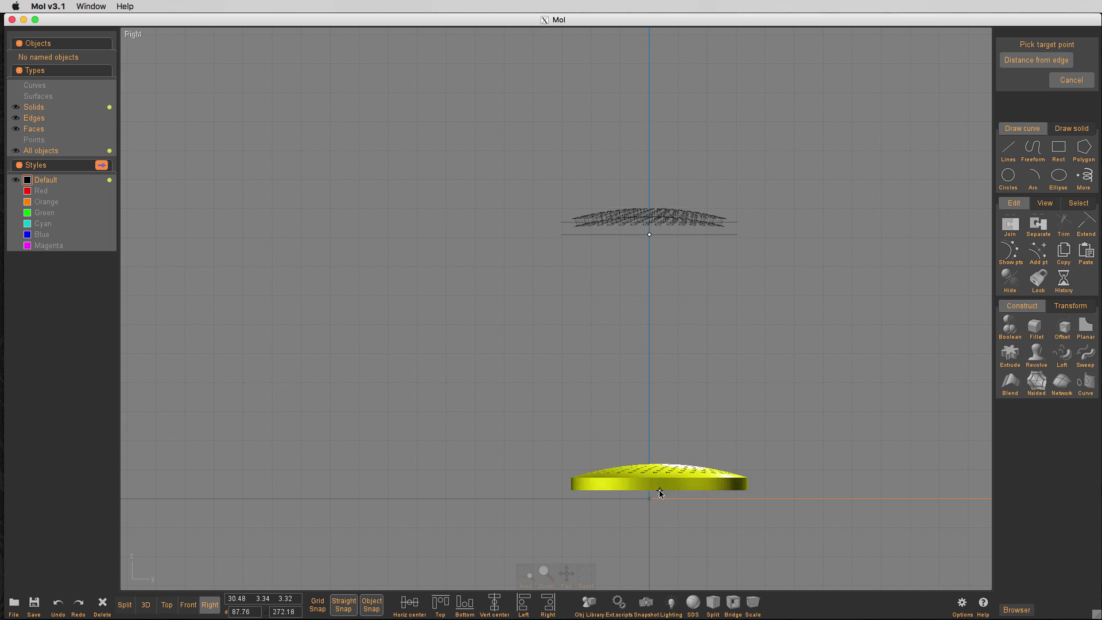
click(648, 500)
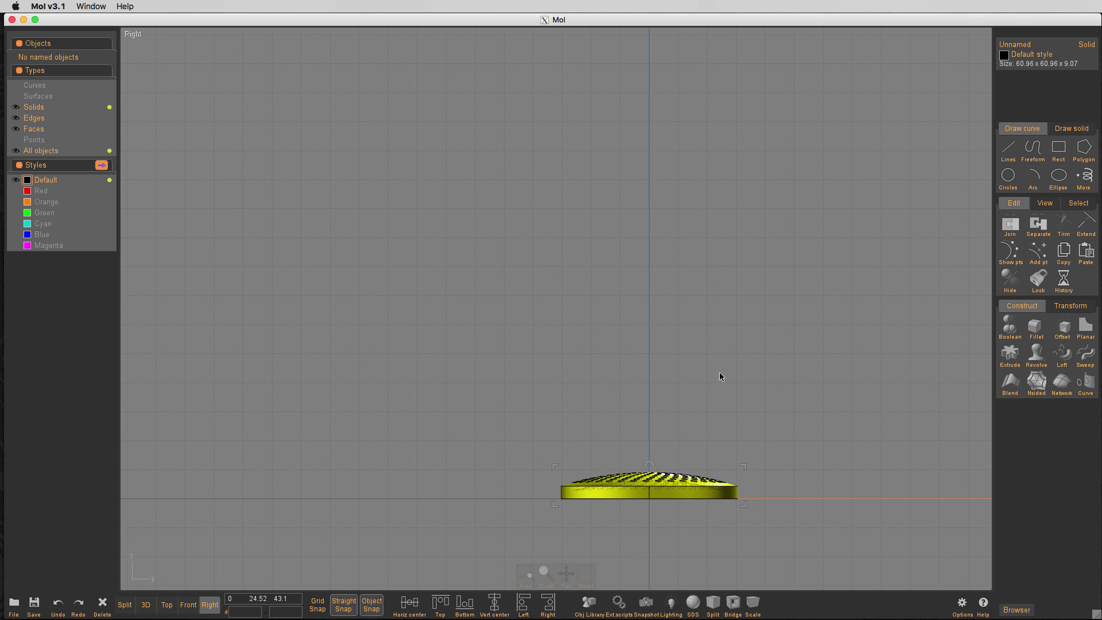
middle_click(720, 372)
key(f)
right_drag(907, 211, 838, 186)
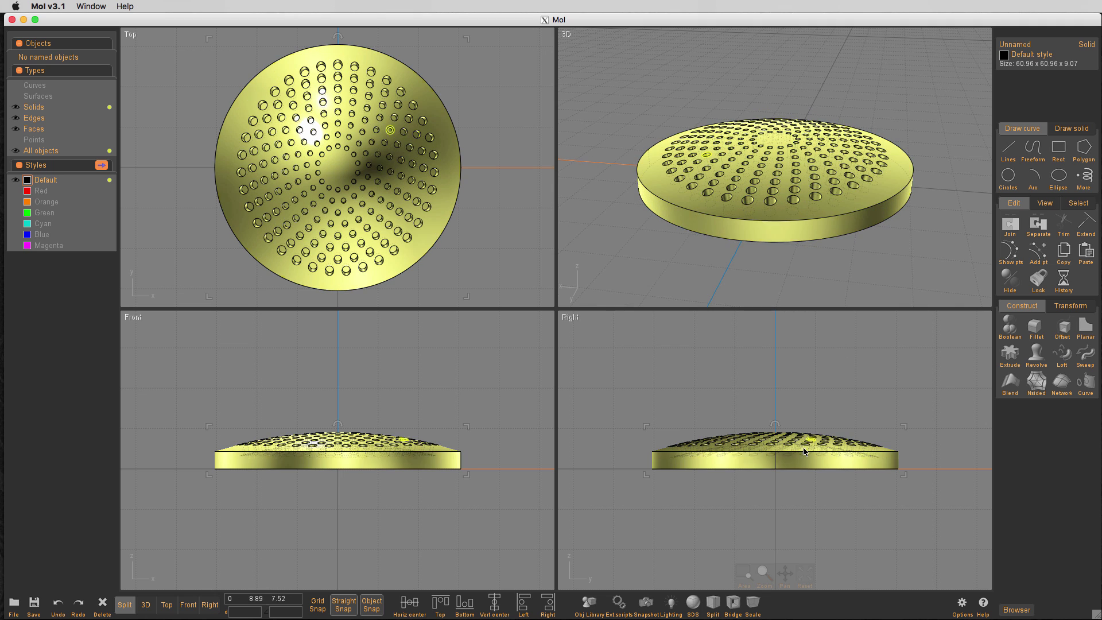
click(797, 452)
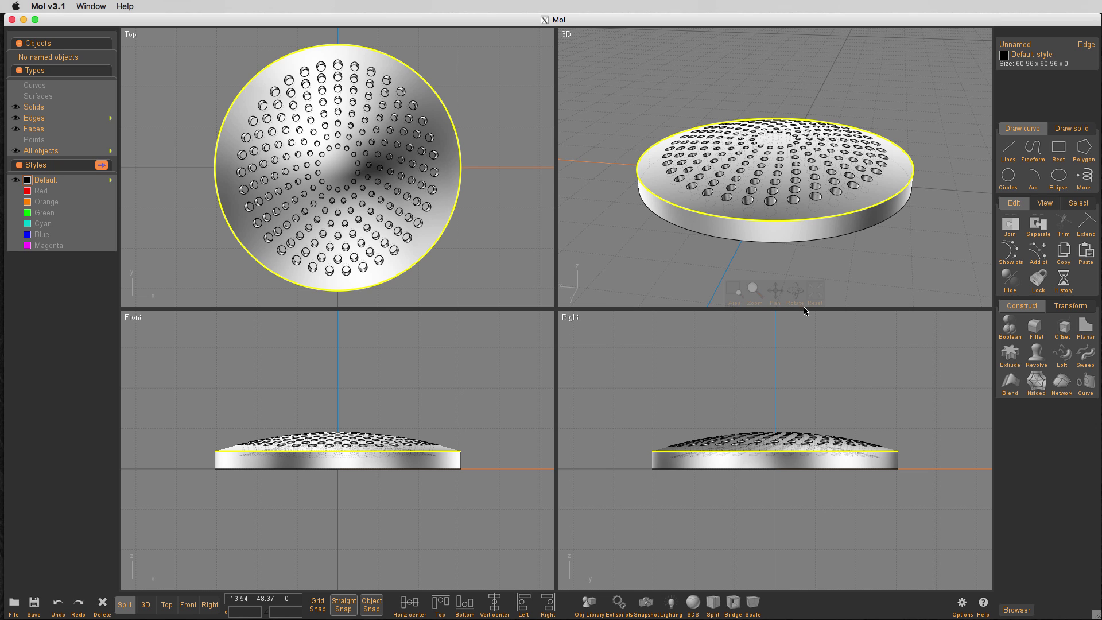
middle_click(832, 366)
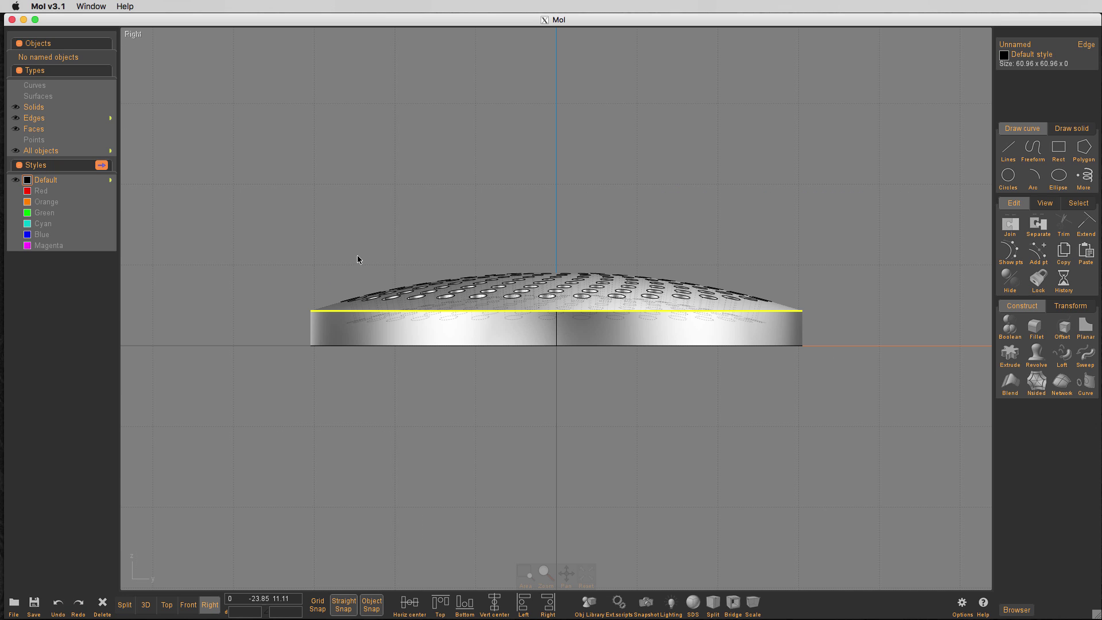
drag(304, 251, 827, 290)
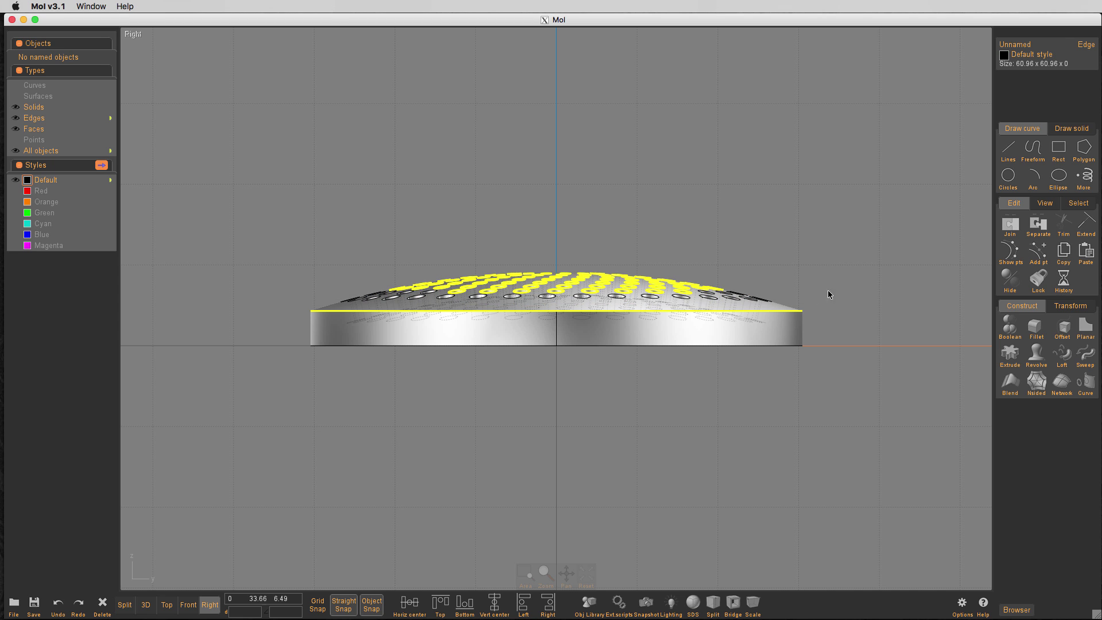
middle_drag(844, 243, 845, 243)
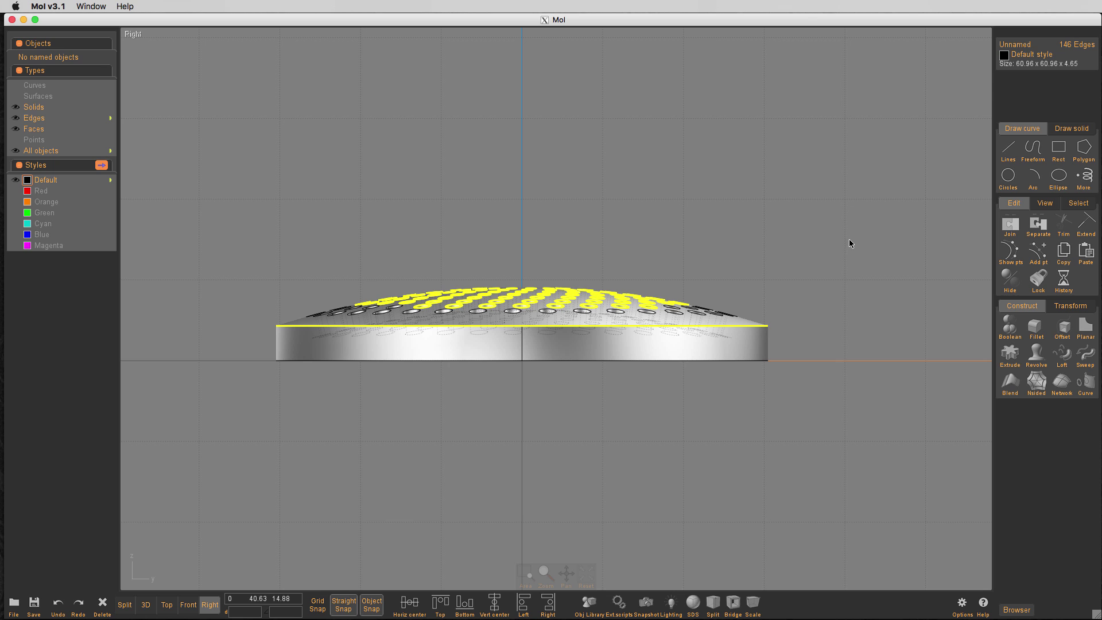
click(288, 216)
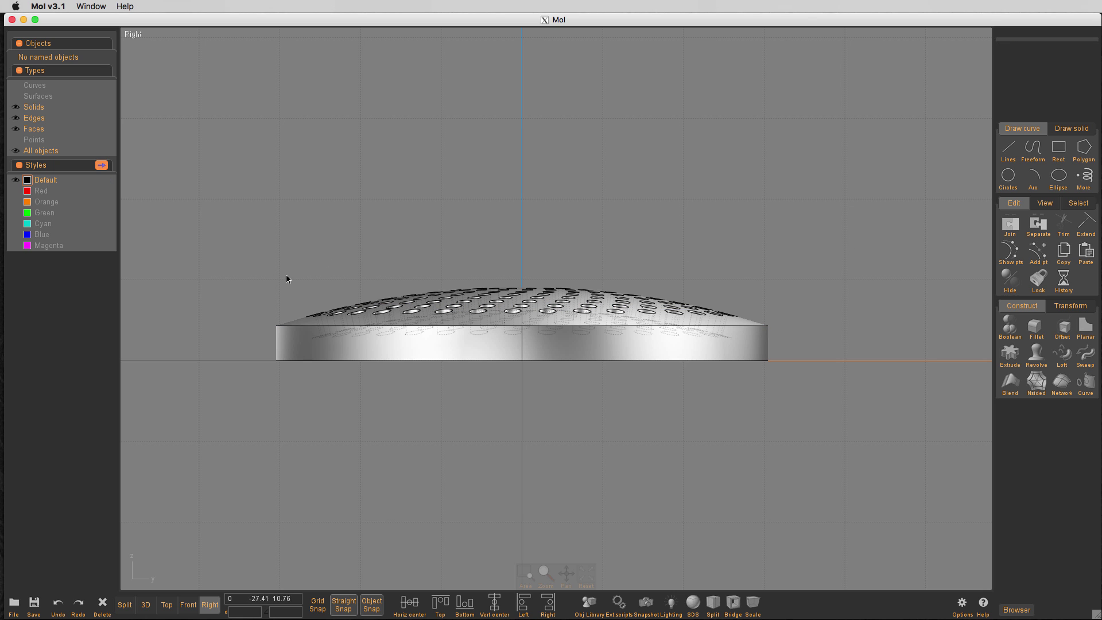
Step: Select the hole edges across the domed top in the Right view, leaving out the dome's outer rim edge
drag(265, 259, 319, 279)
click(354, 327)
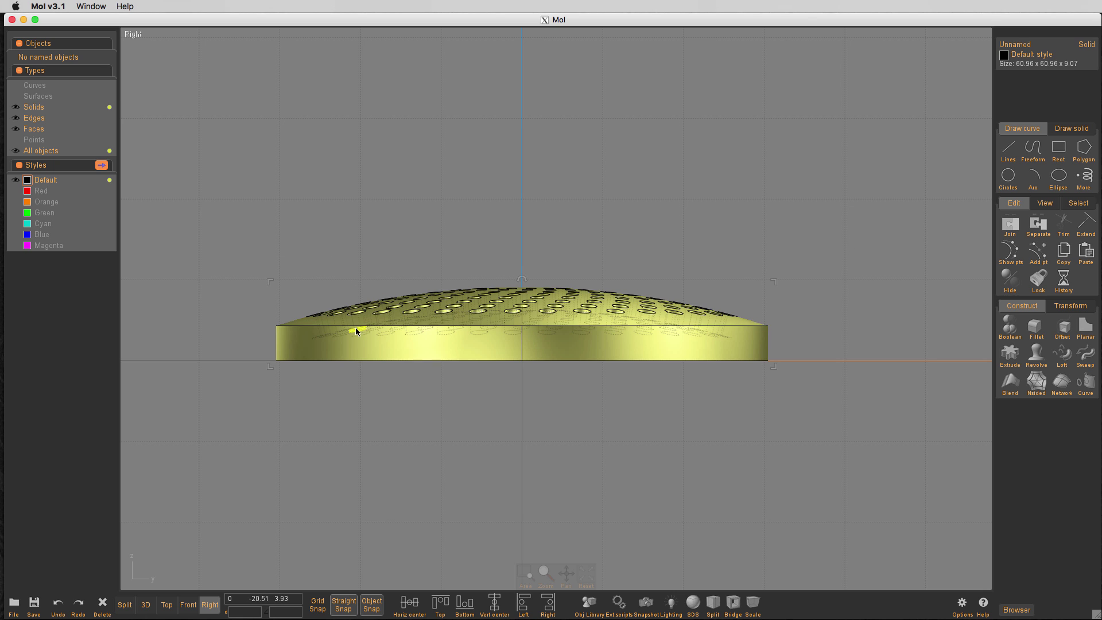
click(355, 328)
click(319, 322)
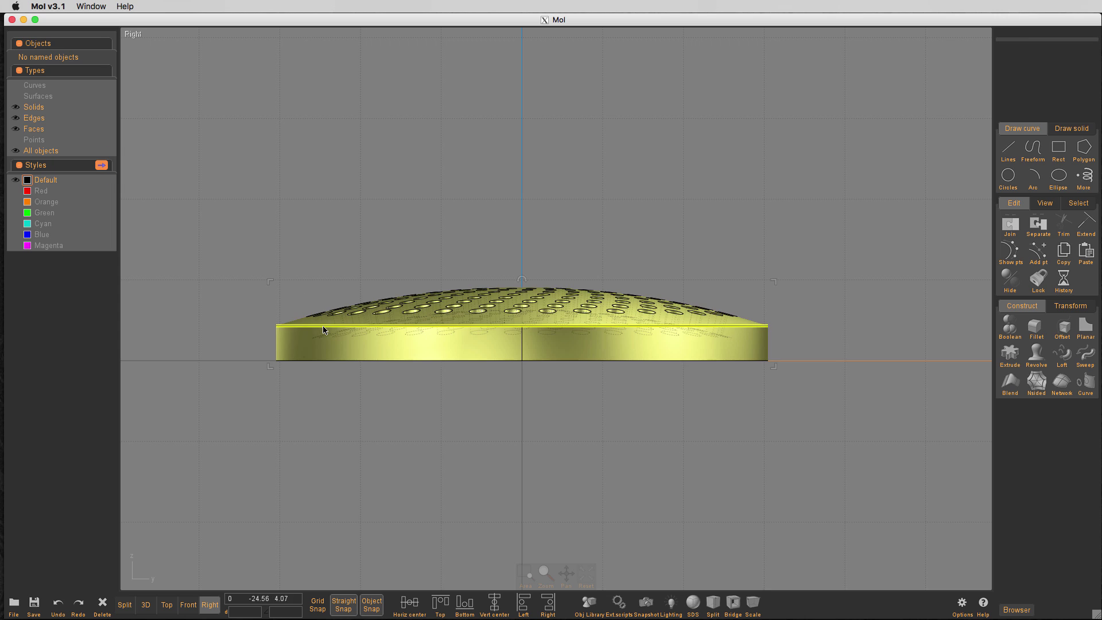
click(320, 323)
drag(489, 287, 799, 316)
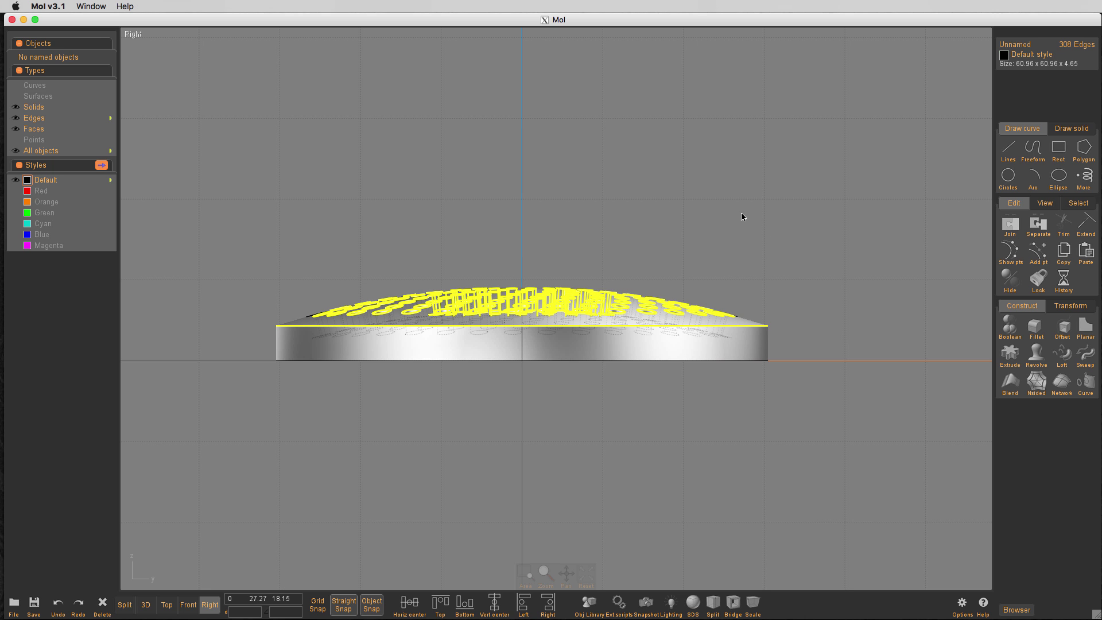
click(724, 326)
Step: Examine the selected hole edges from above and below and close up in the 3D view
key(space)
right_drag(796, 216, 824, 165)
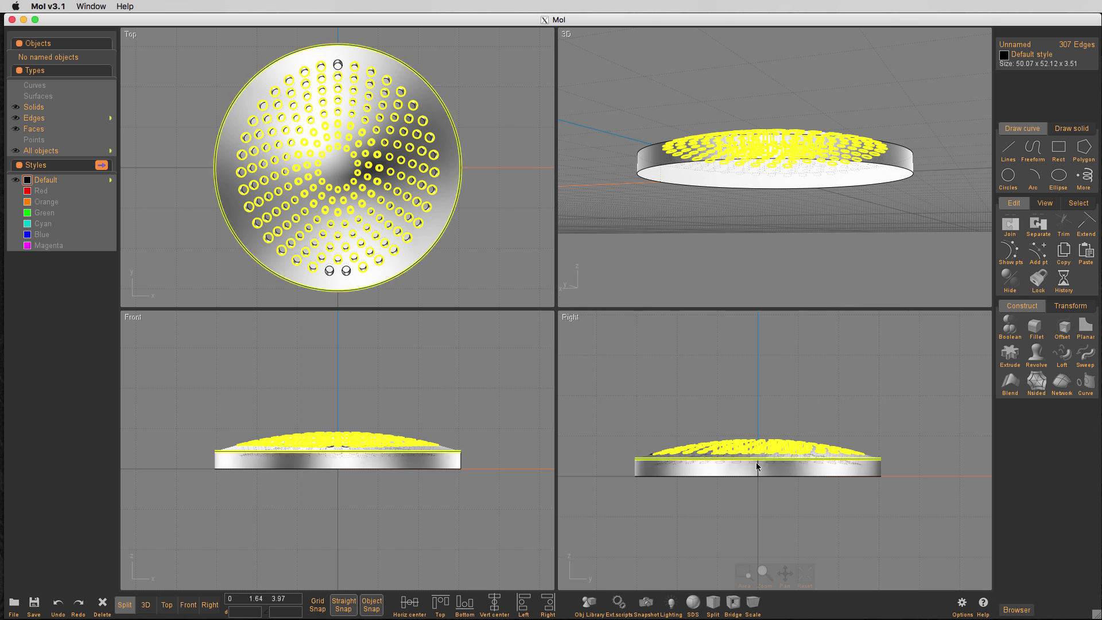
right_drag(842, 287, 838, 223)
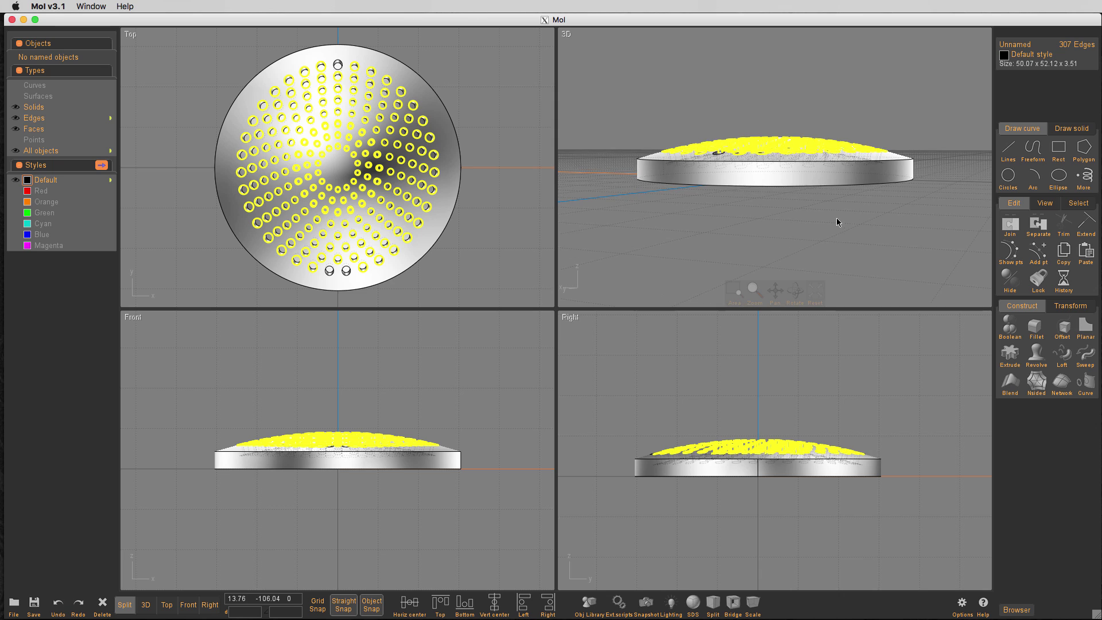
scroll(776, 140, up, 5)
mouse_move(795, 254)
right_down()
mouse_move(799, 232)
mouse_move(778, 254)
right_up()
right_drag(802, 335, 791, 350)
right_drag(780, 175, 807, 208)
scroll(807, 208, down, 8)
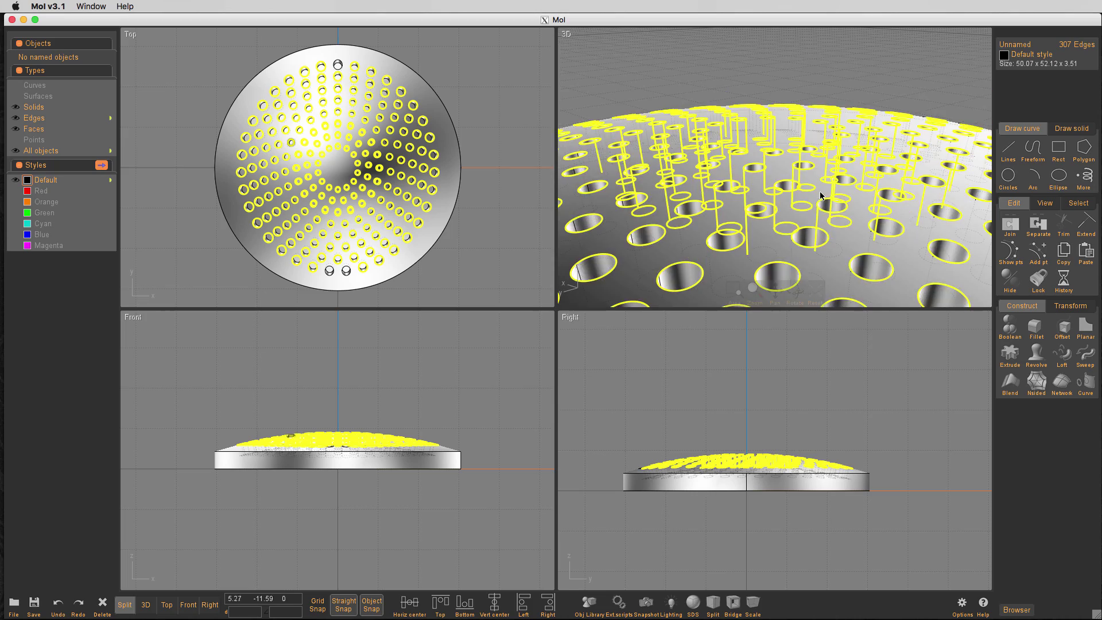
scroll(809, 174, up, 7)
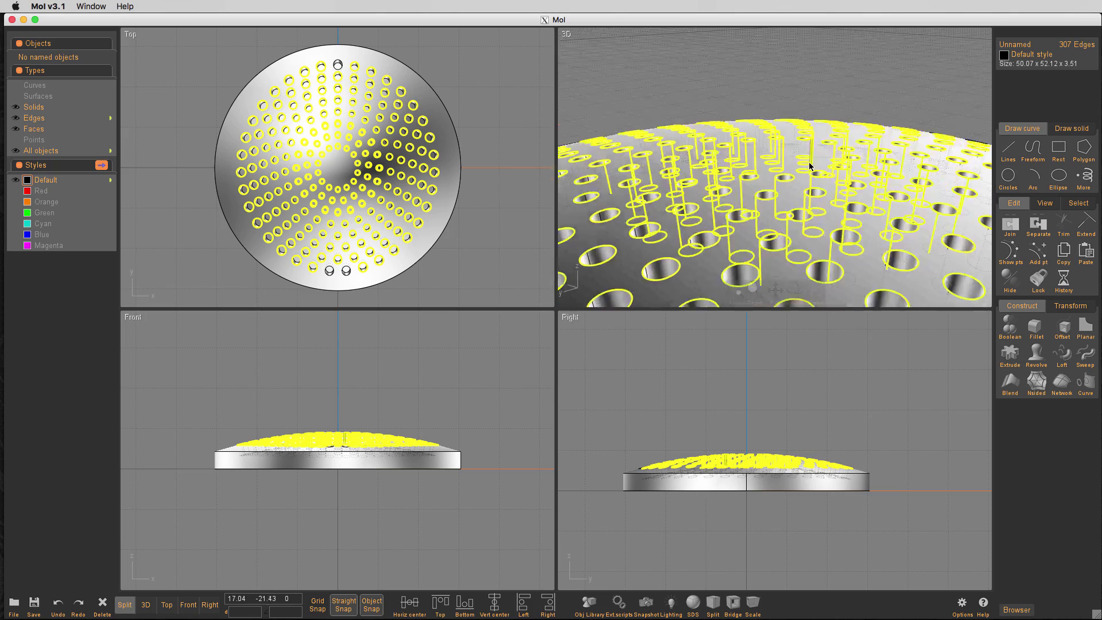
middle_click(803, 169)
right_drag(777, 237, 764, 260)
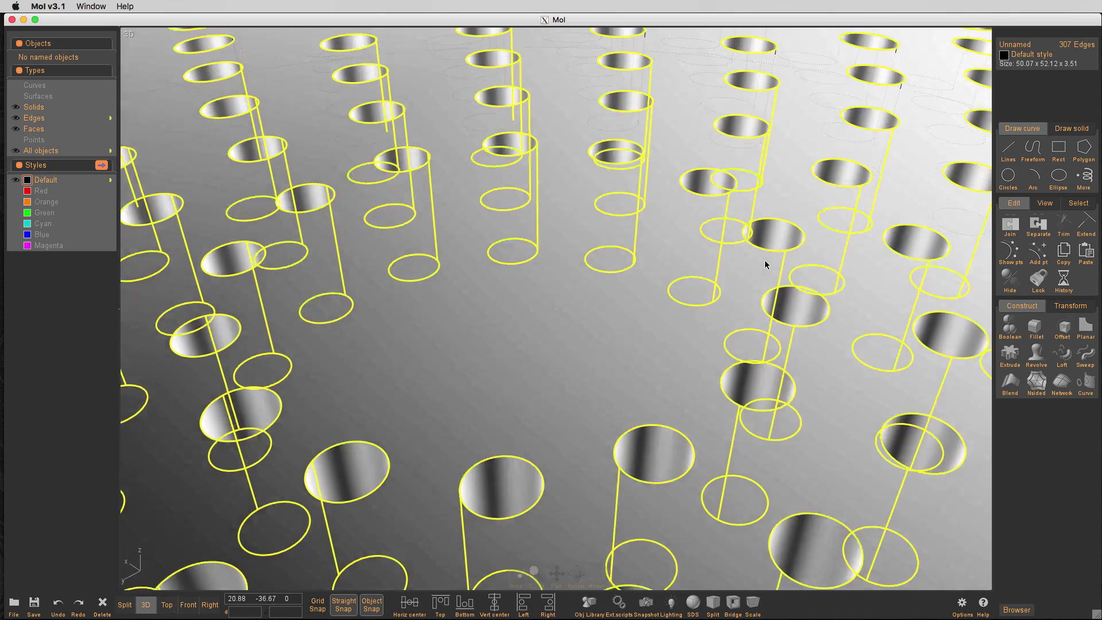
scroll(759, 257, down, 6)
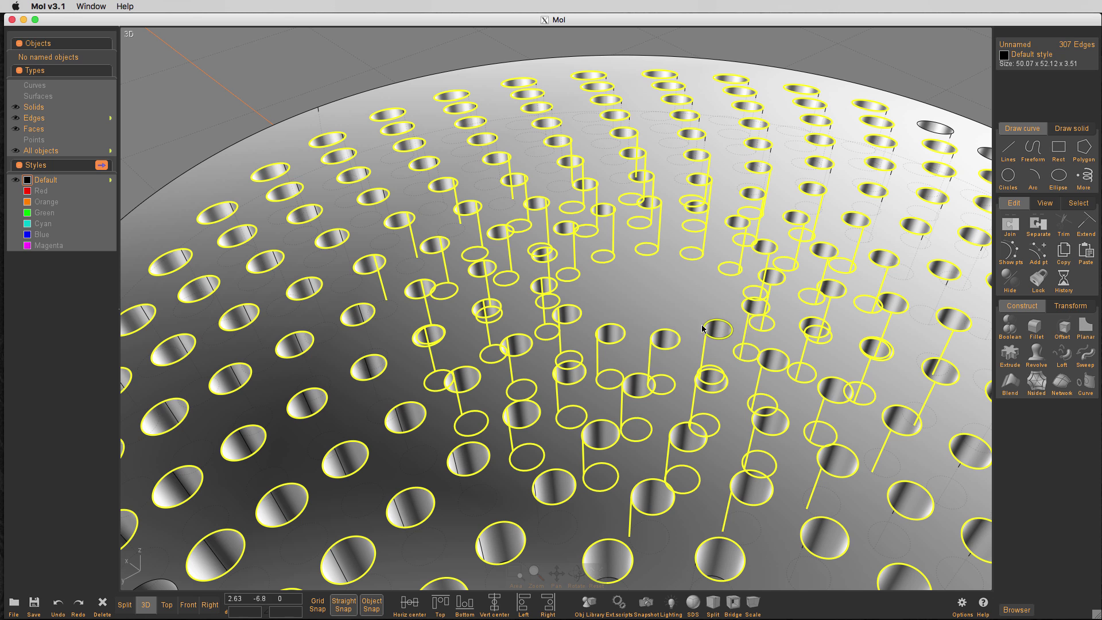
scroll(691, 318, up, 3)
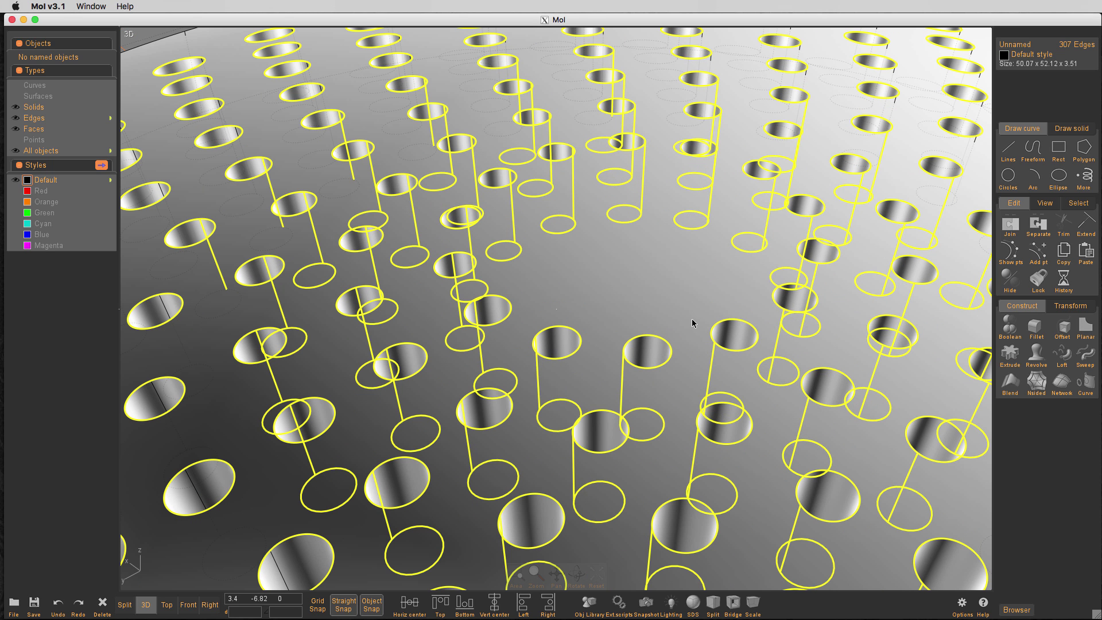
Step: Chamfer the selected hole edges with a distance of 0.05
key(c)
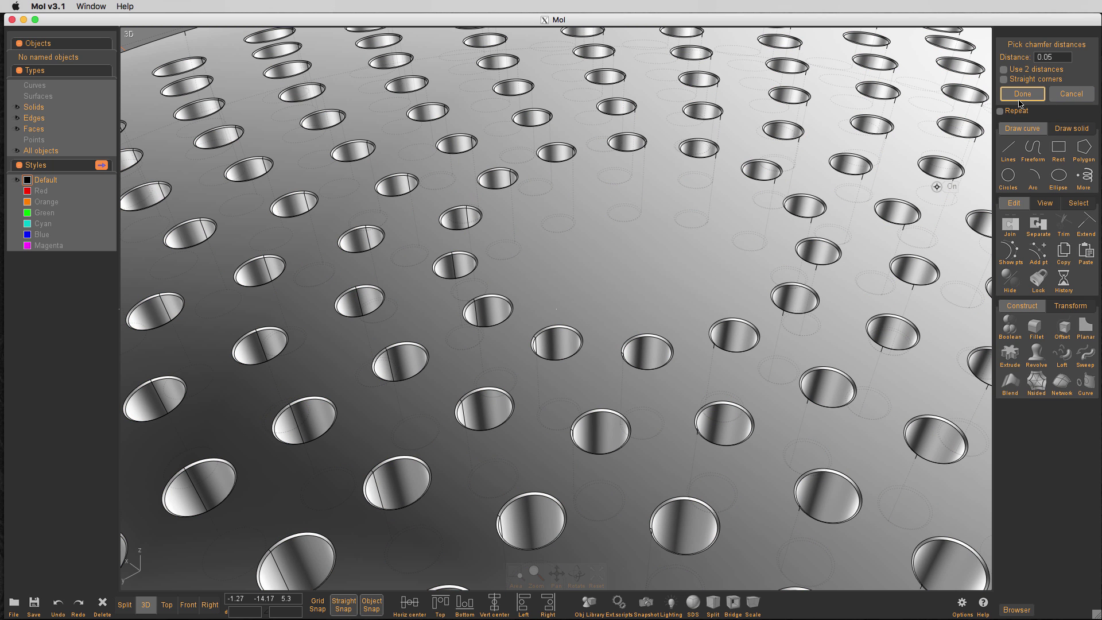
right_click(819, 222)
scroll(792, 229, down, 5)
scroll(793, 206, down, 4)
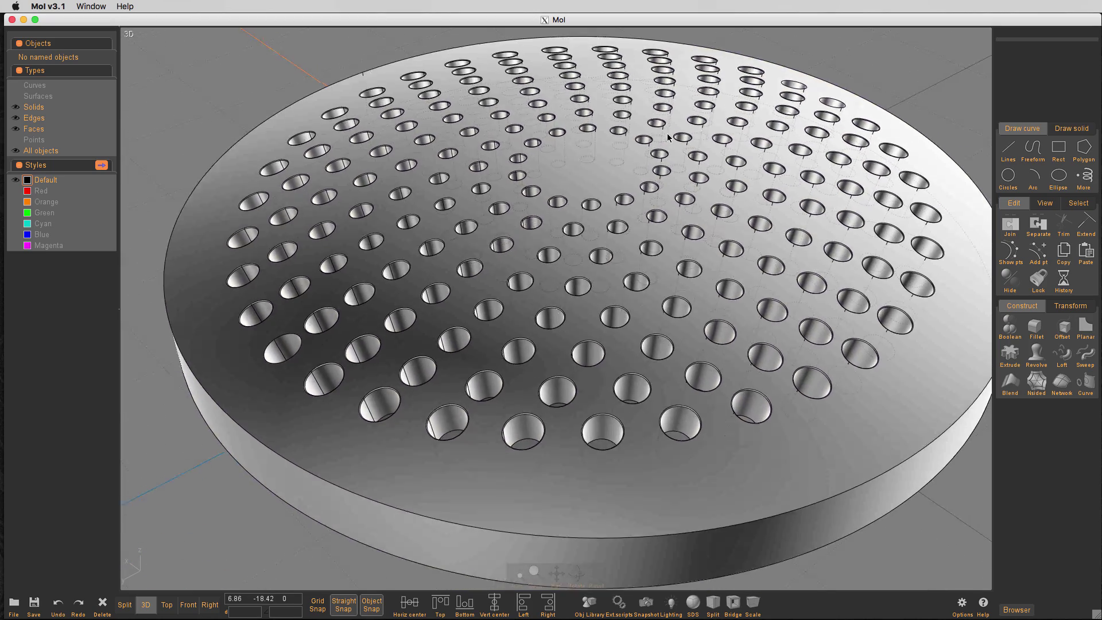
key(space)
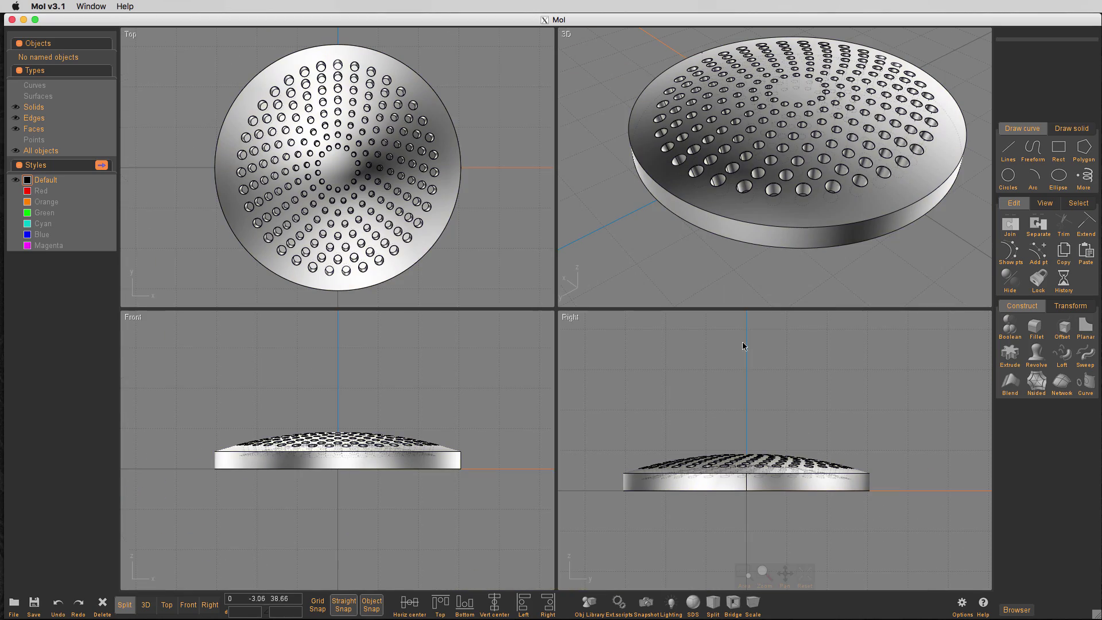
right_drag(910, 200, 945, 175)
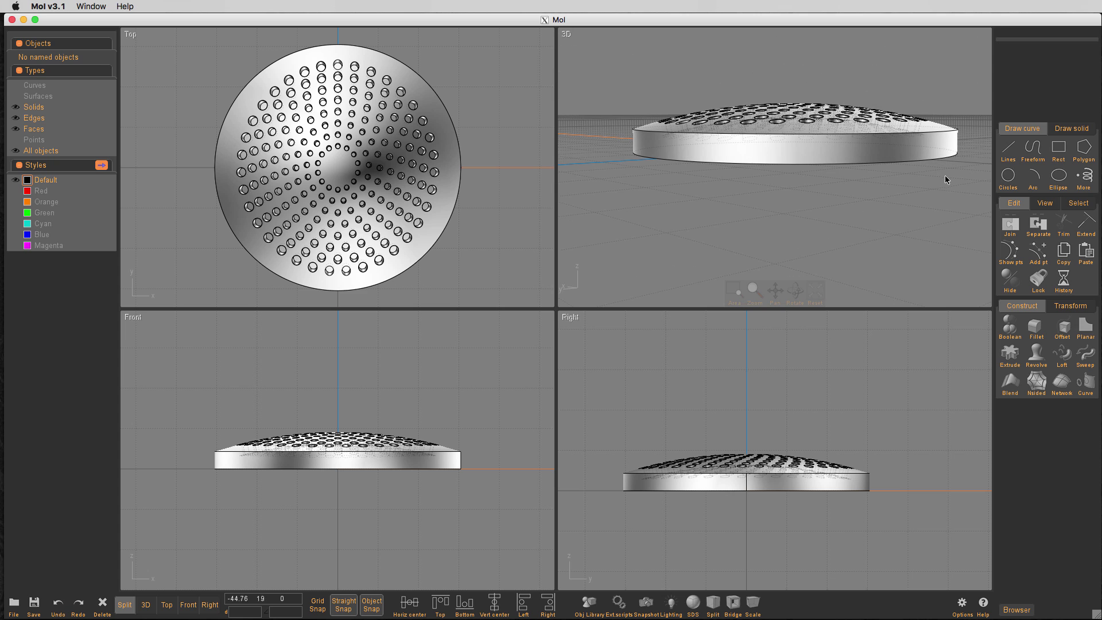
Step: Draw a horizontal line about 69.7 long across the dome's side wall in the Right view and shift it slightly upward
click(678, 482)
scroll(708, 482, up, 2)
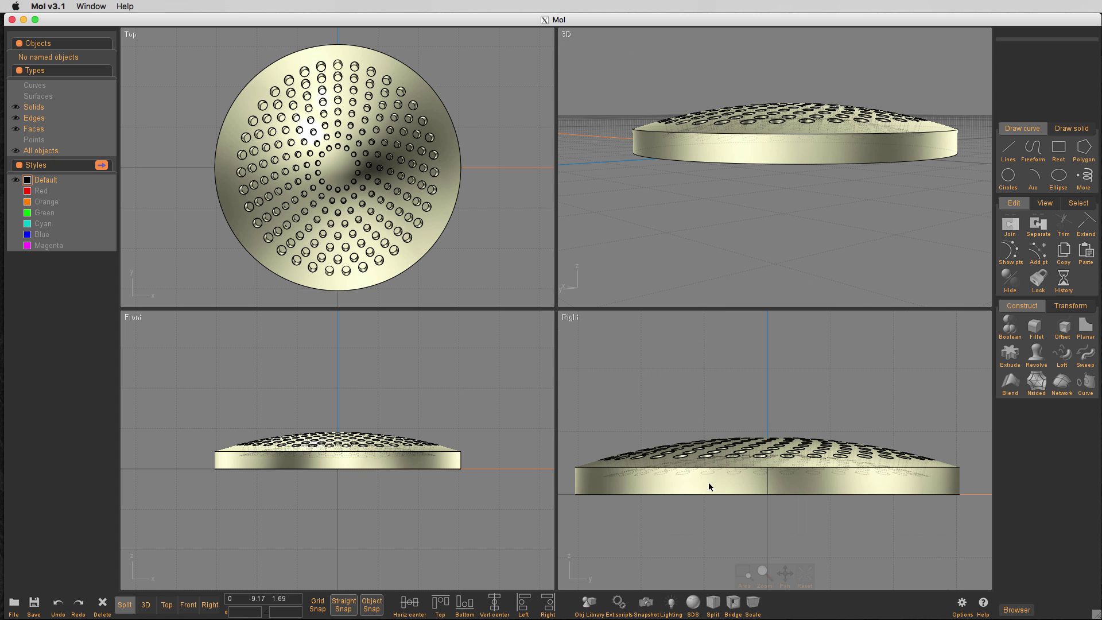
scroll(772, 456, down, 1)
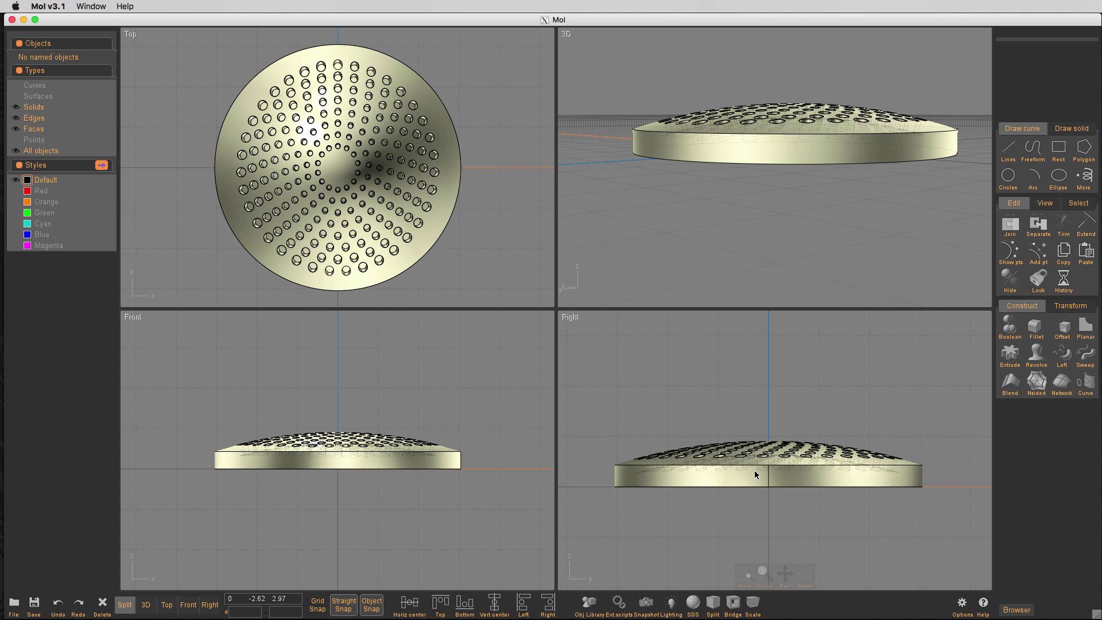
key(space)
click(516, 413)
key(l)
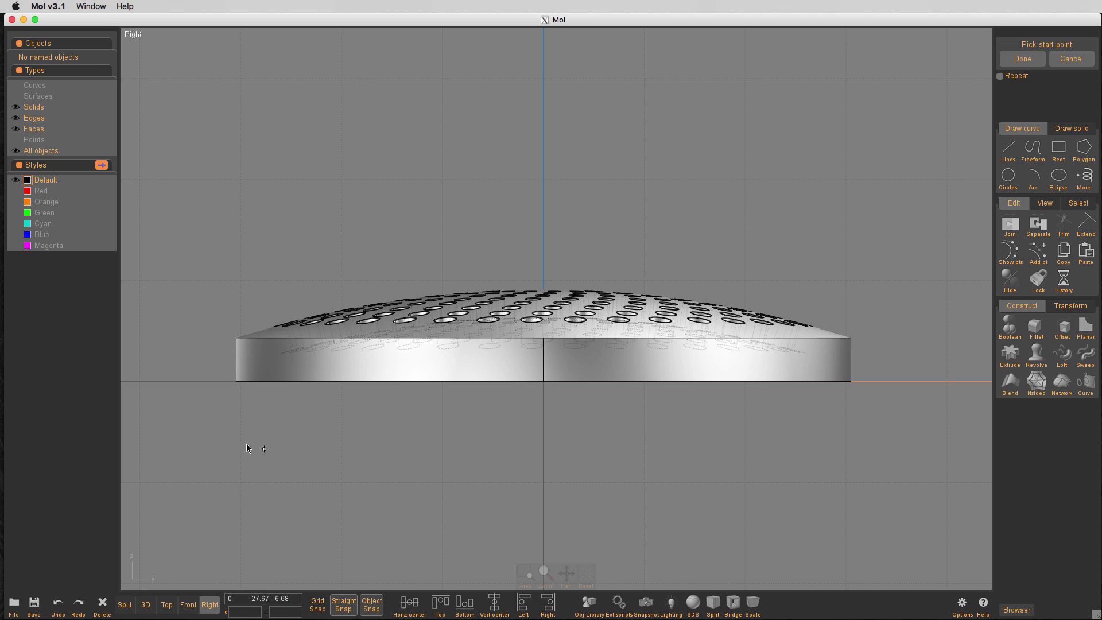
click(218, 368)
click(921, 370)
mouse_move(898, 369)
mouse_down()
mouse_move(893, 380)
mouse_move(887, 359)
mouse_move(876, 363)
mouse_up()
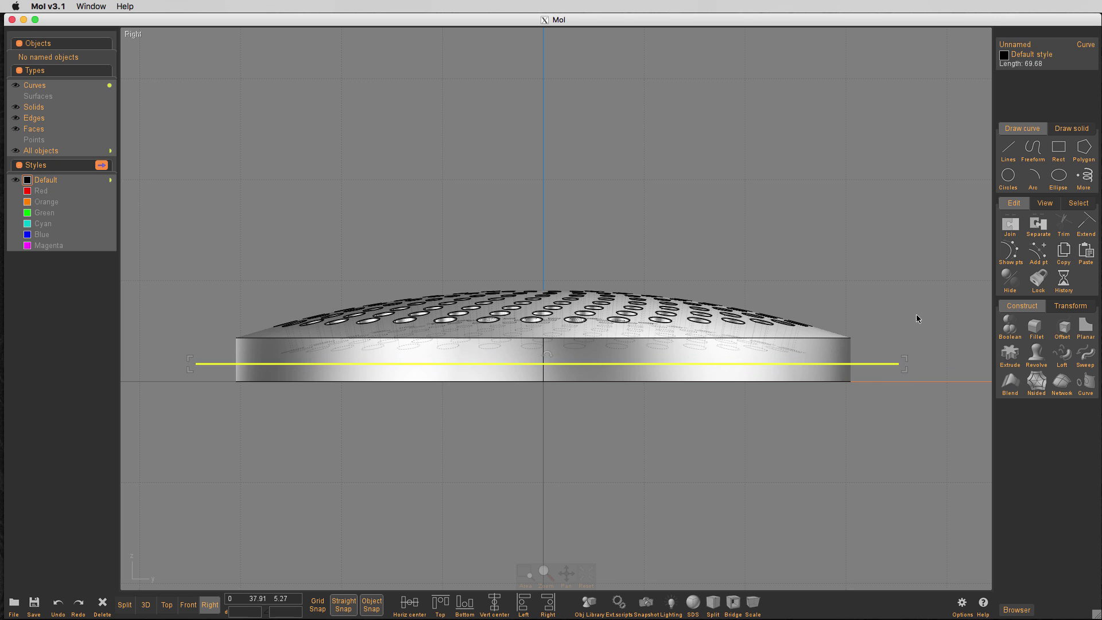
Step: Split the dome solid along the horizontal line with a Boolean difference and delete the line
click(906, 479)
click(811, 380)
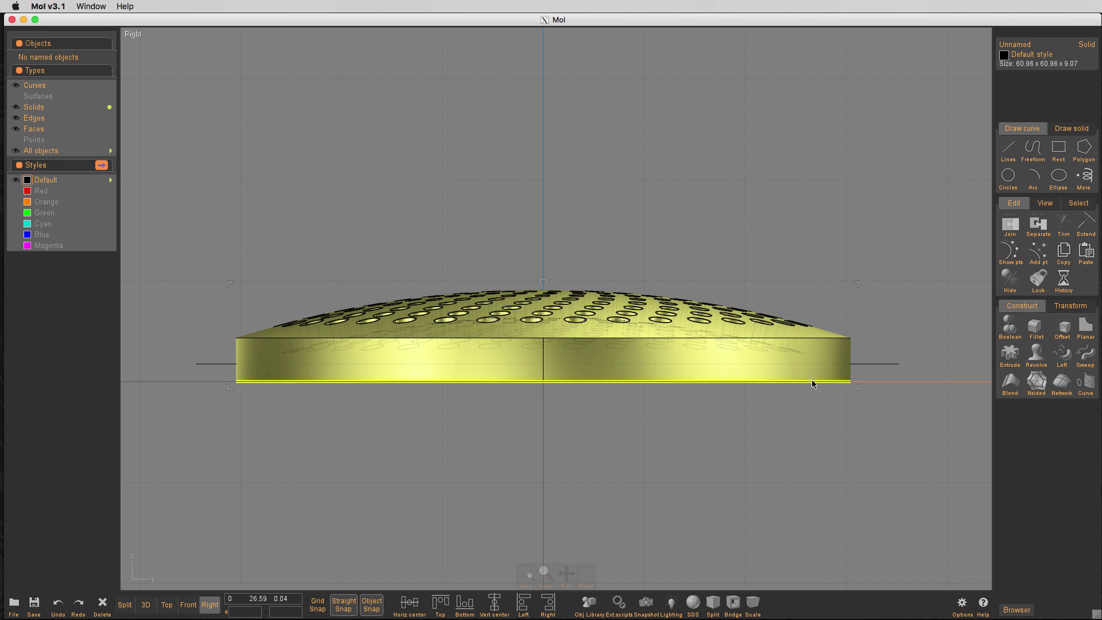
click(1009, 328)
click(1008, 329)
click(885, 367)
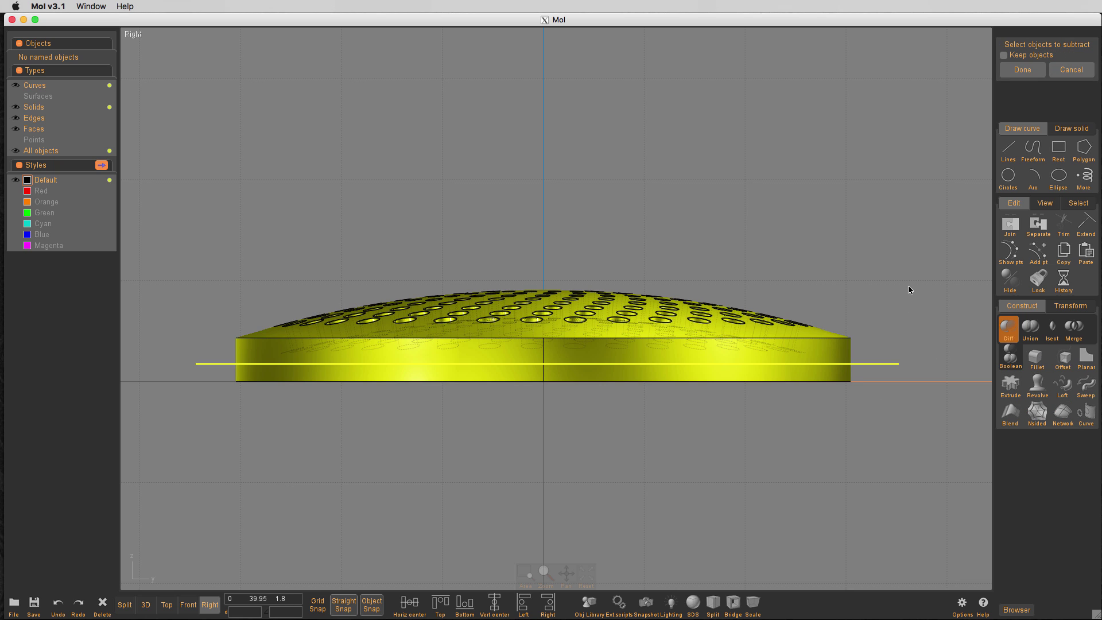
right_click(909, 286)
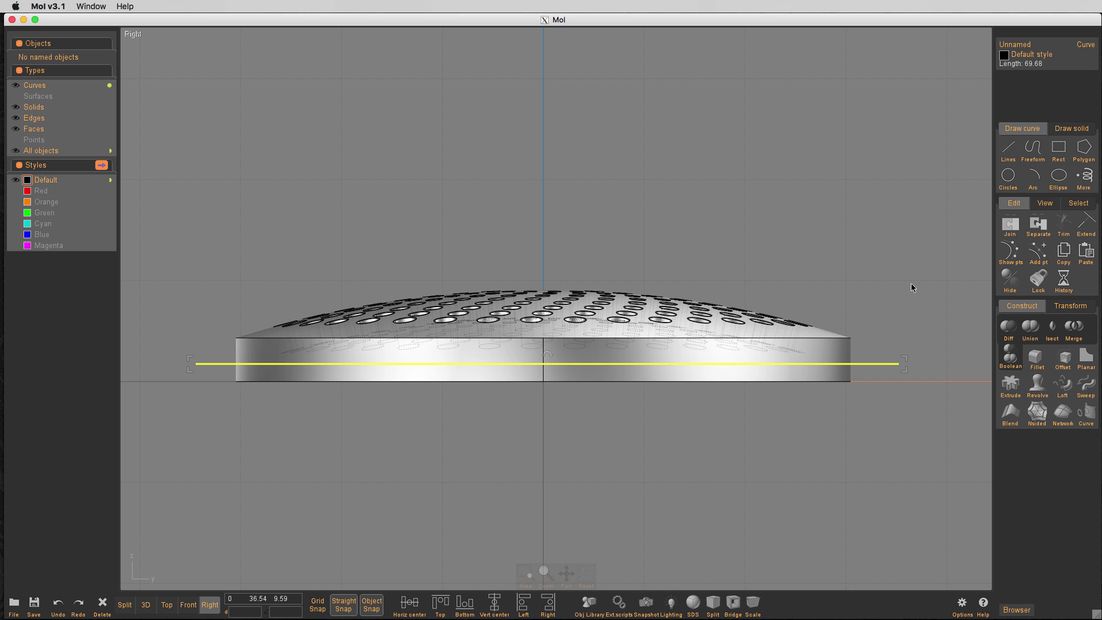
key(Delete)
Step: Examine the separate base and perforated dome solids in the 3D view, selecting each in turn
click(812, 373)
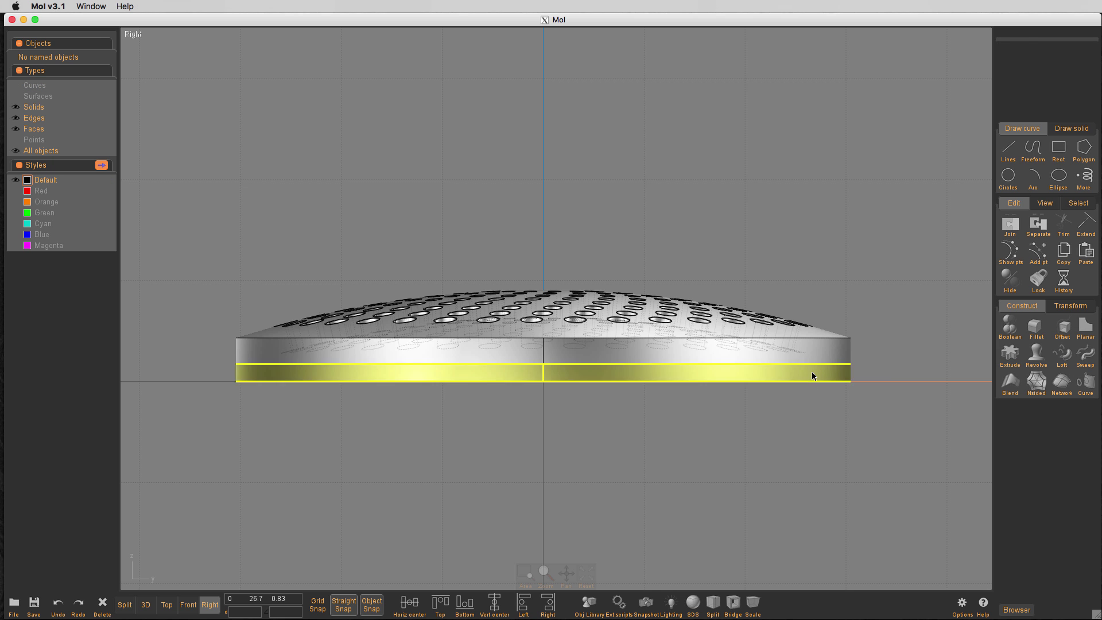
key(space)
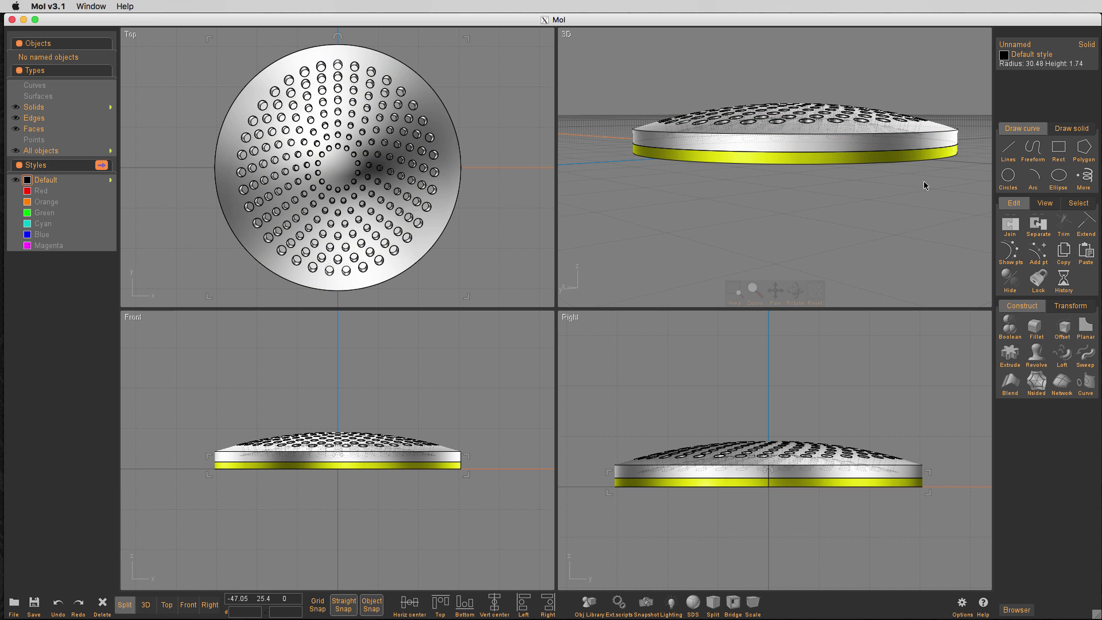
key(space)
right_drag(845, 255, 833, 277)
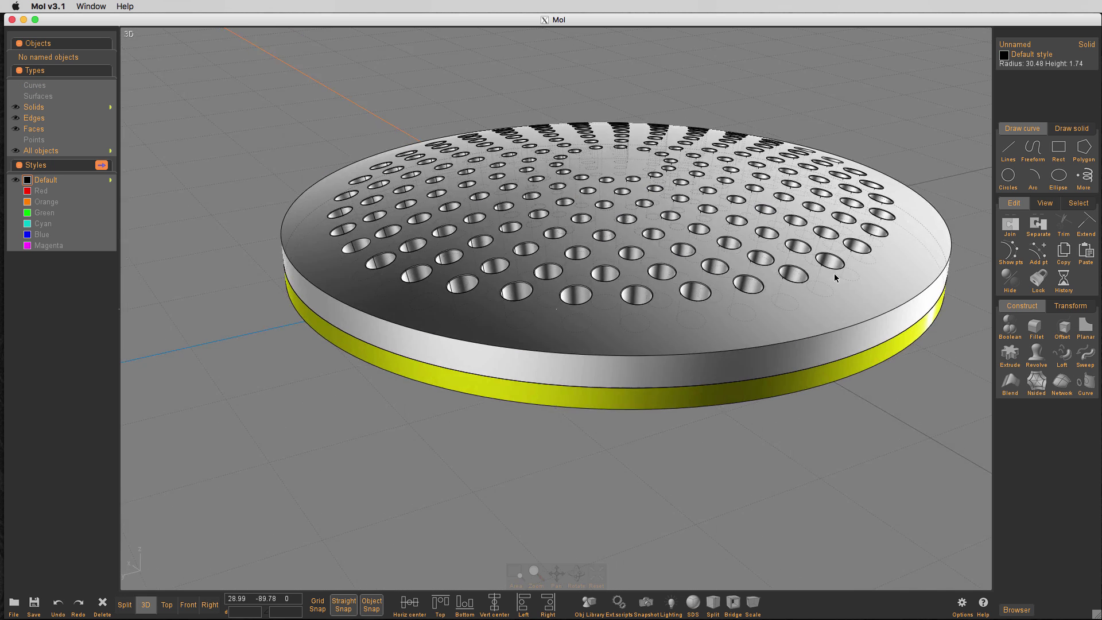
click(835, 360)
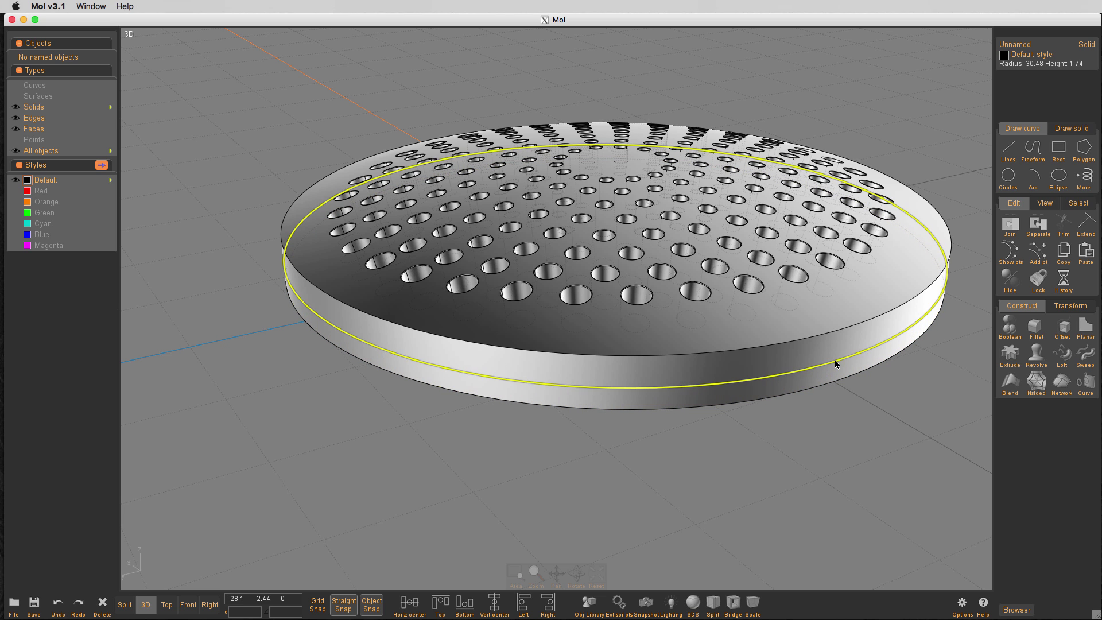
click(848, 333)
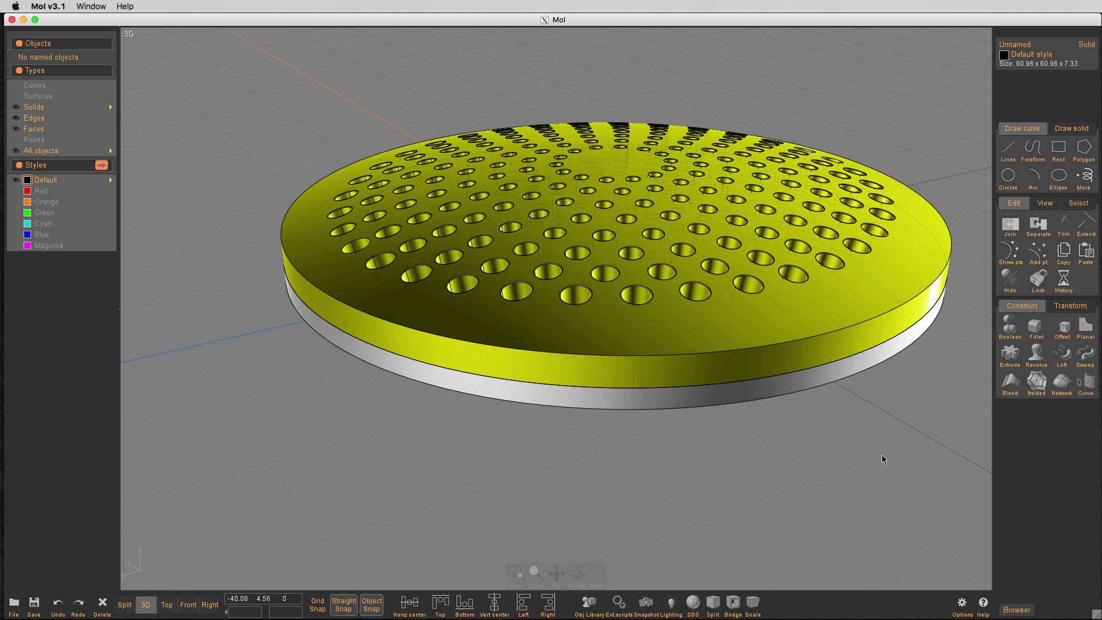
click(918, 153)
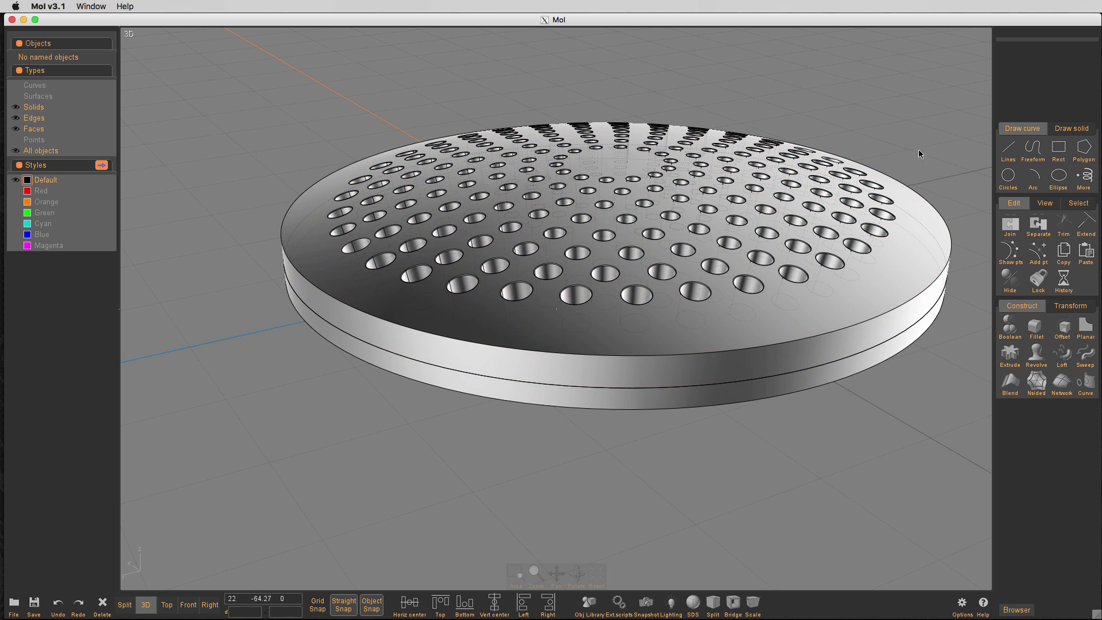
Step: Chamfer the seam edges of both the base solid and the perforated dome with a distance of 0.05
click(840, 376)
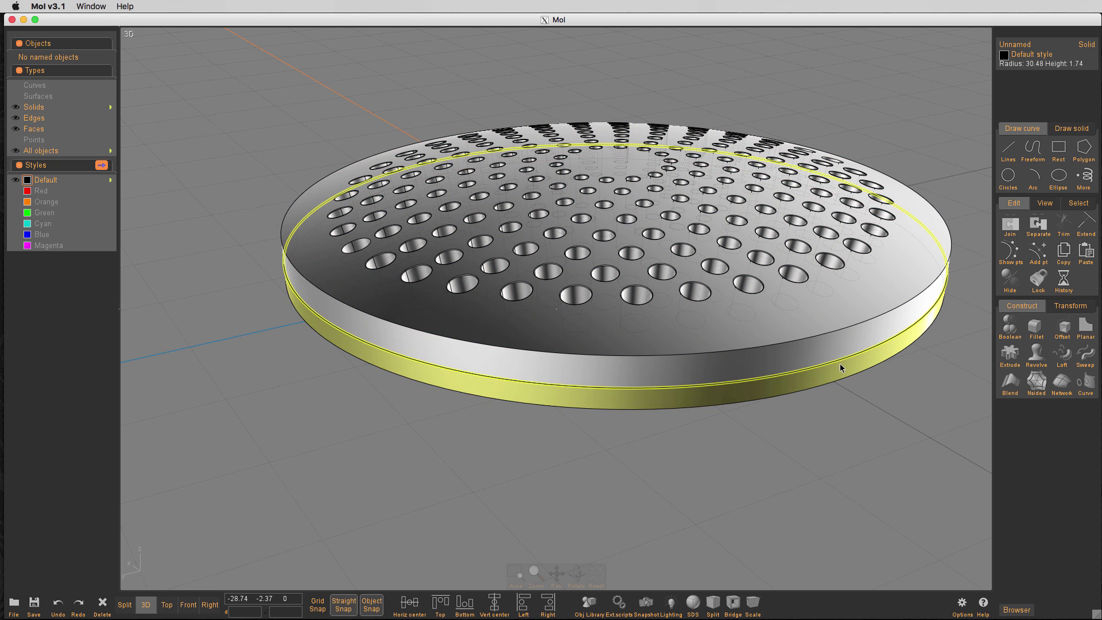
right_click(870, 425)
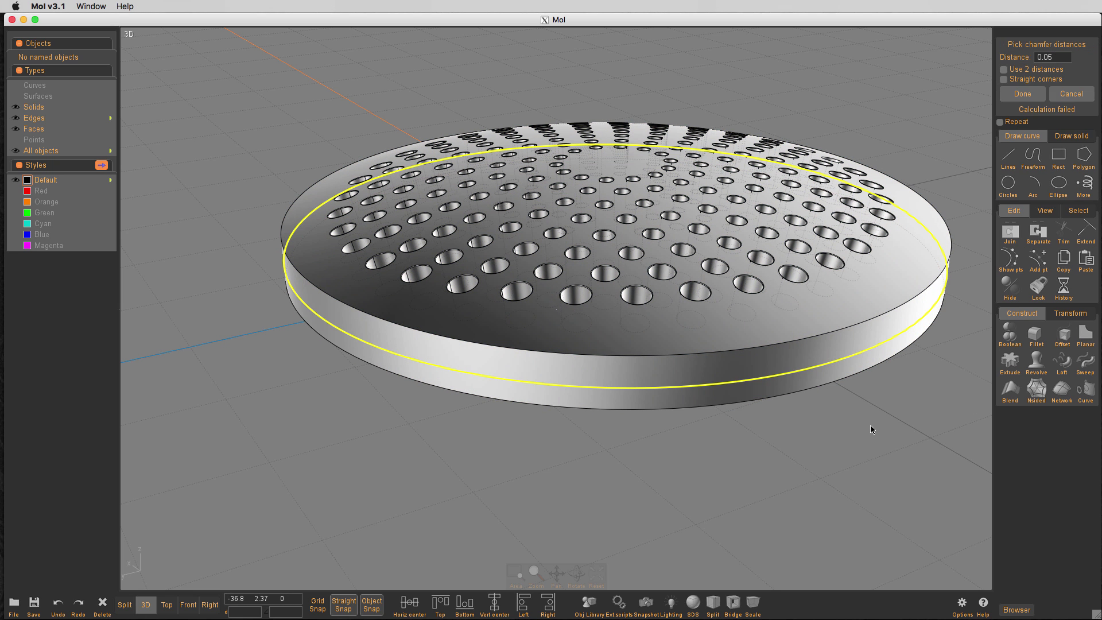
click(1025, 94)
right_drag(907, 447, 848, 320)
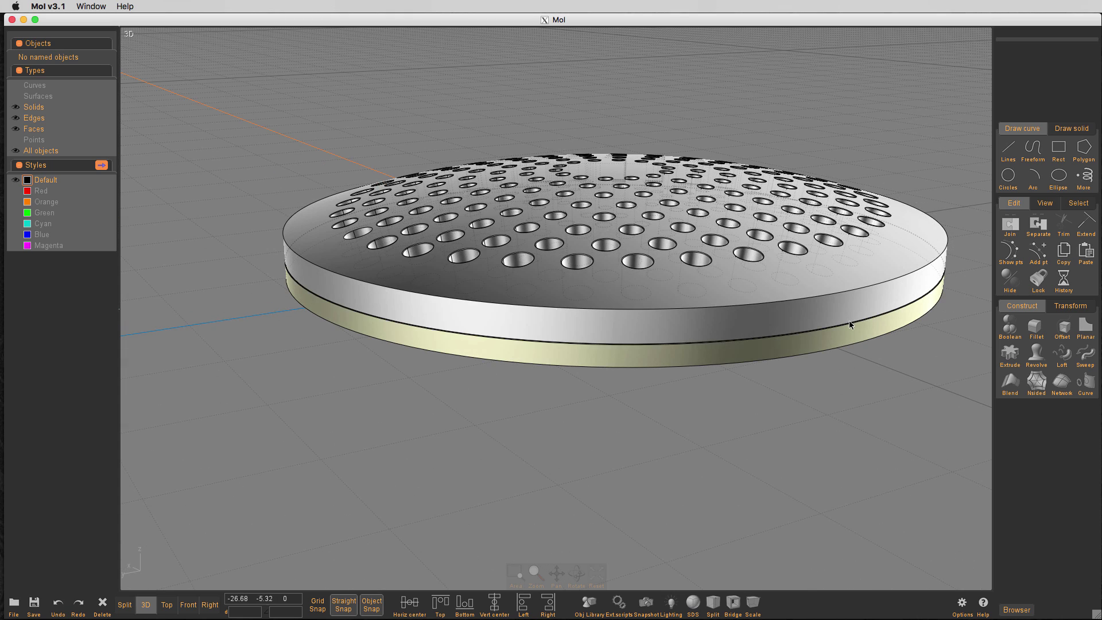
click(838, 312)
click(843, 321)
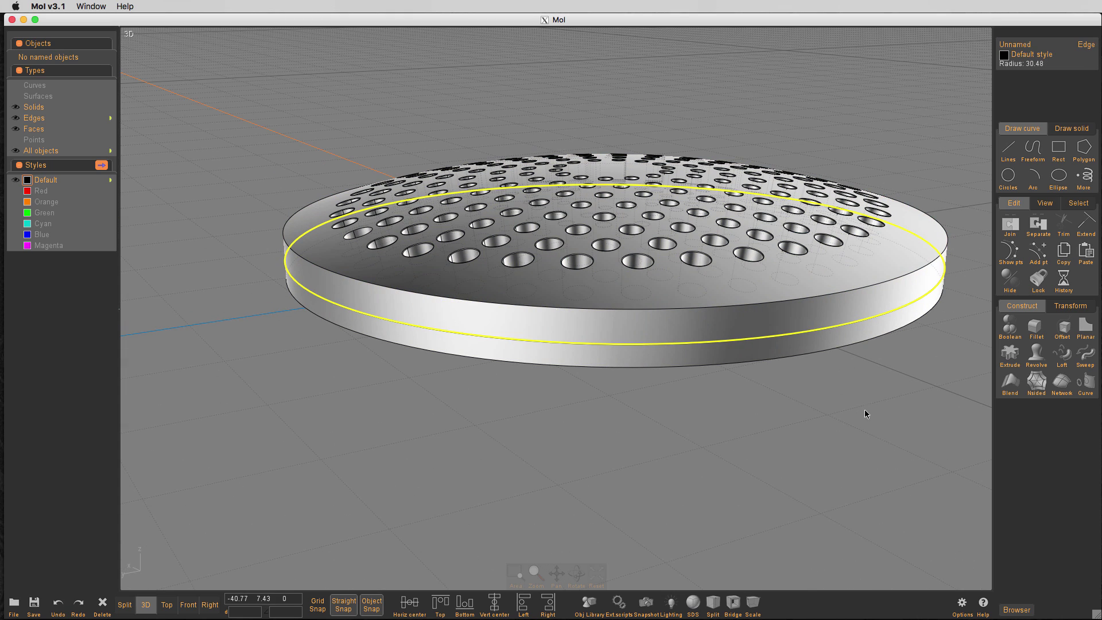
key(c)
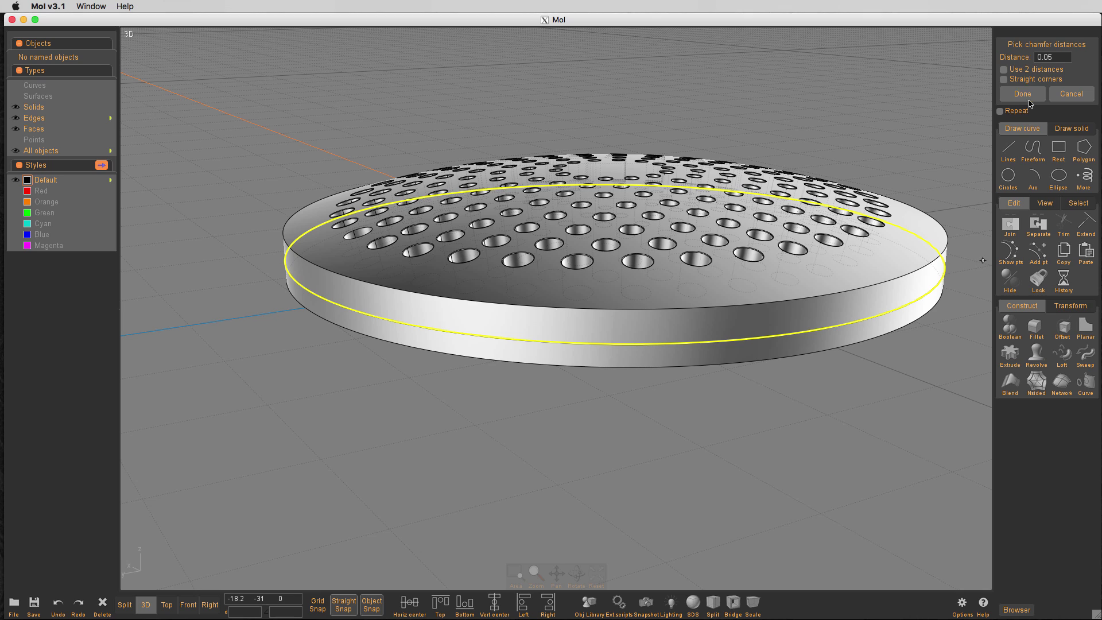
click(1025, 95)
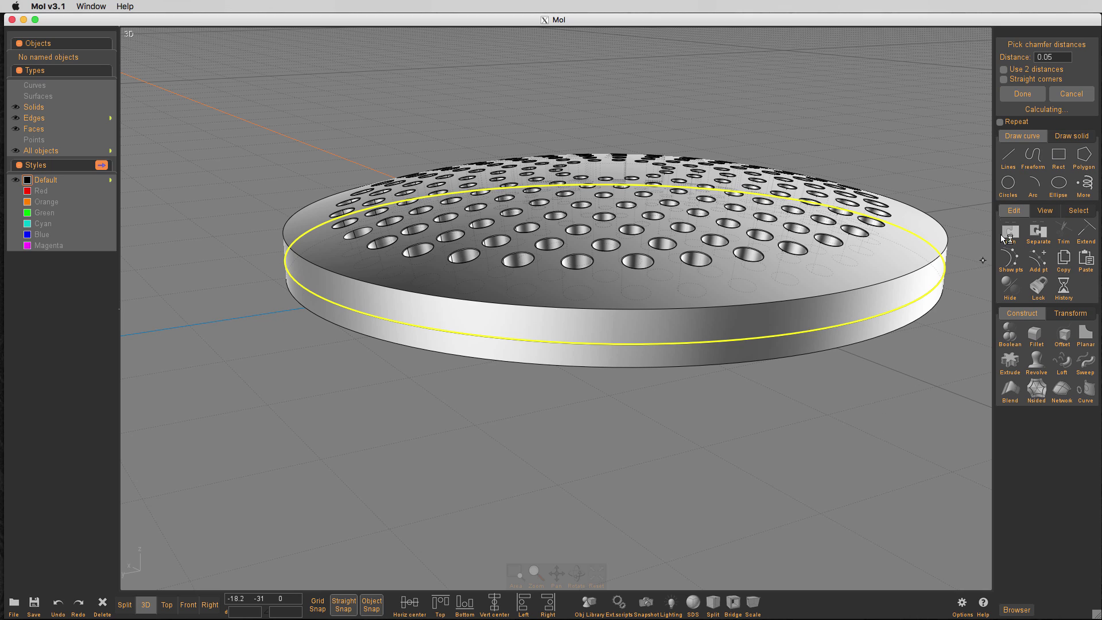
Step: Fillet the perforated dome's outer top rim edge with a circular radius of 0.5
right_drag(941, 375, 833, 383)
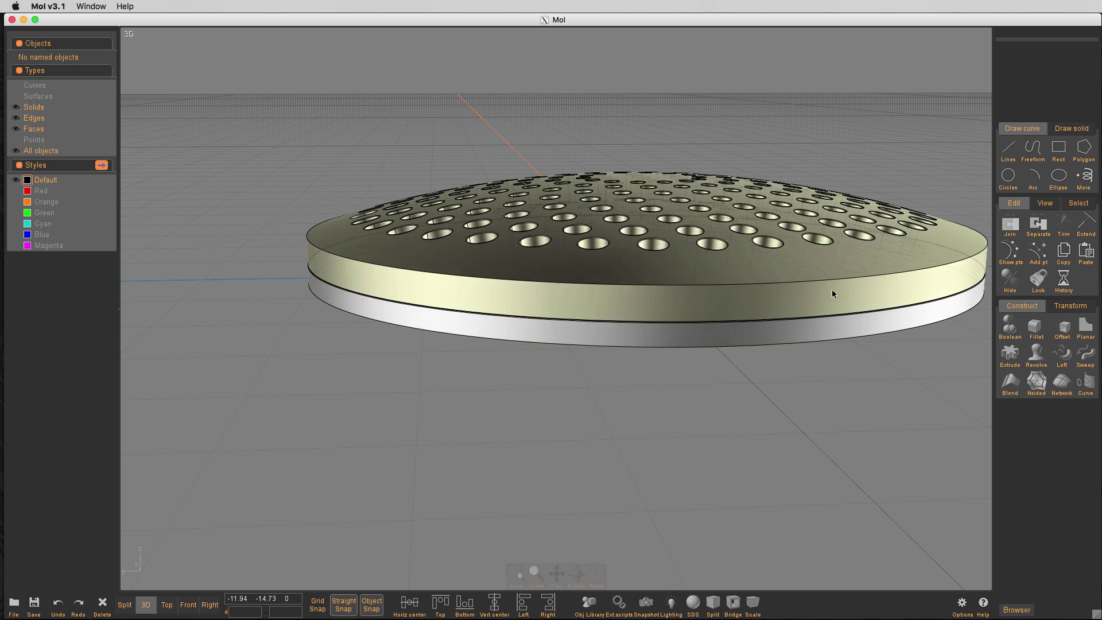
click(821, 278)
right_drag(839, 345, 872, 448)
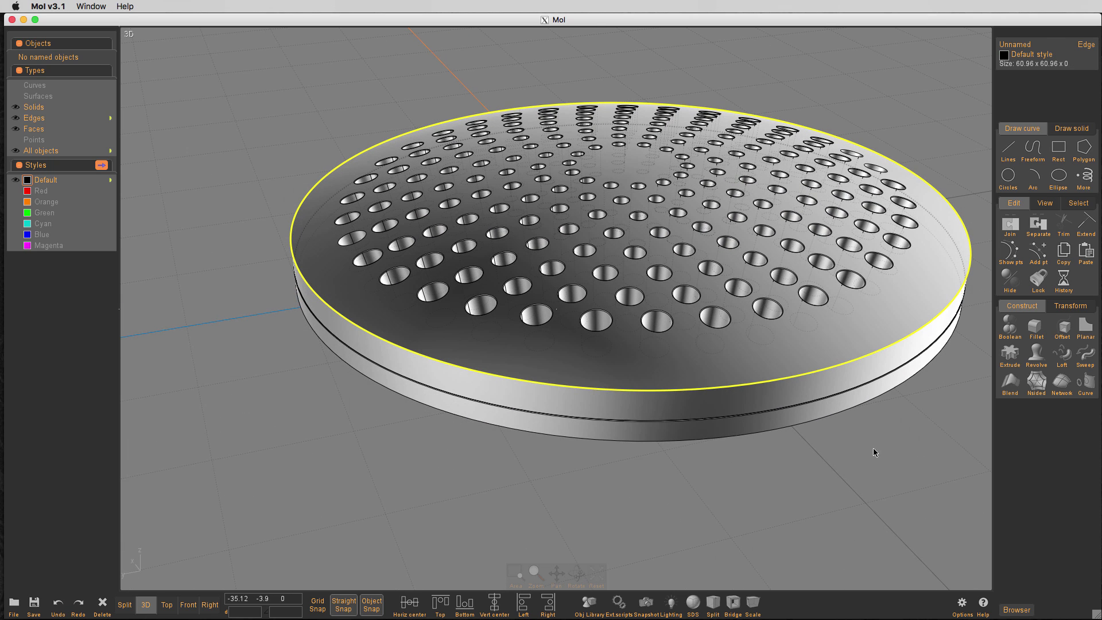
key(f)
right_click(948, 378)
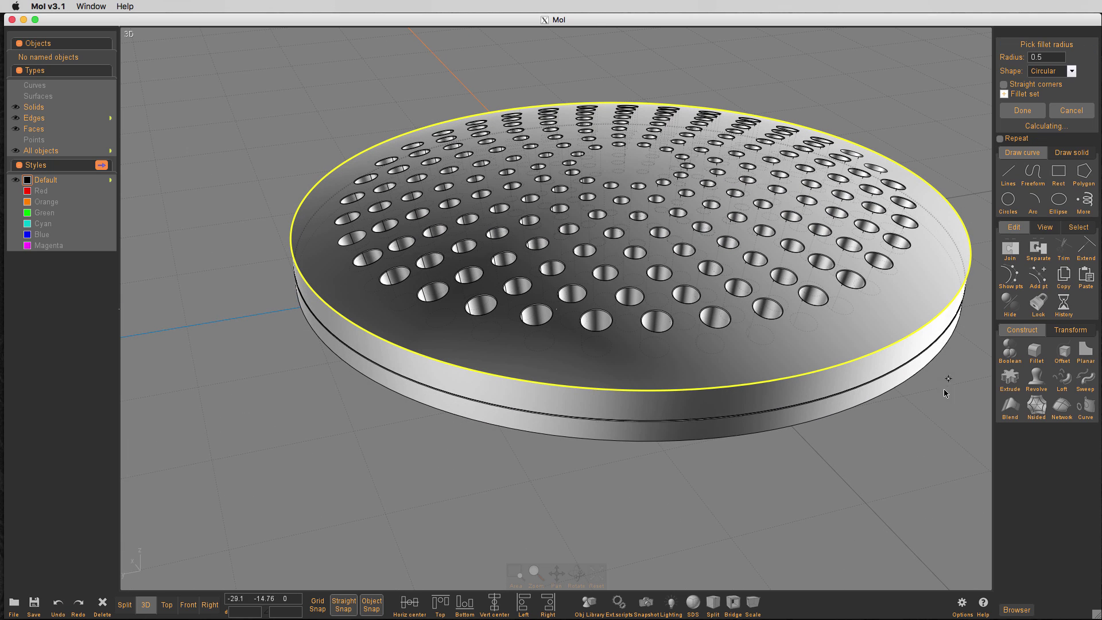
mouse_move(925, 430)
right_down()
mouse_move(912, 405)
mouse_move(870, 408)
mouse_move(930, 410)
right_up()
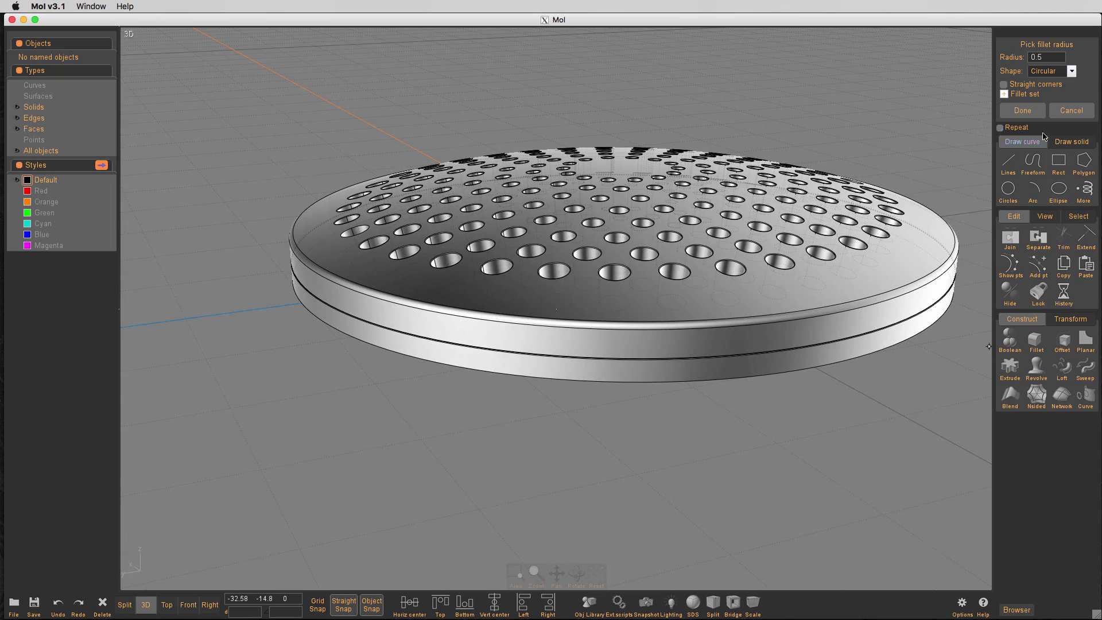
click(1022, 110)
Step: Fillet the base solid's outer bottom edge with a circular radius of 0.5
click(881, 351)
key(f)
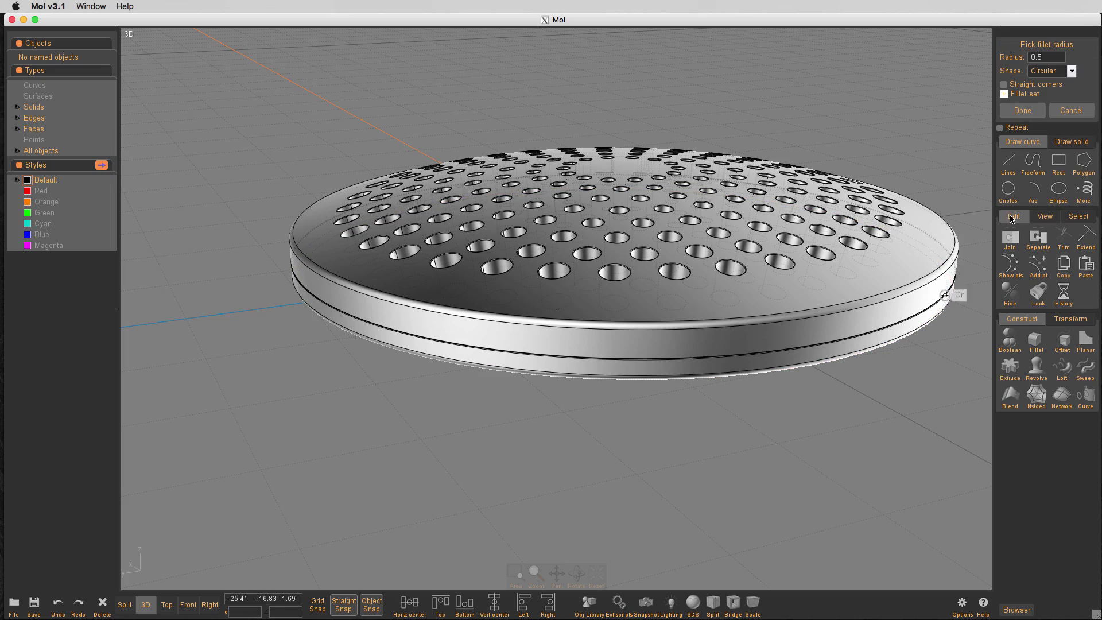
click(1026, 114)
Step: Draw a circle of radius about 3.79 centred on the dome in the Top view, inside the innermost ring of holes
right_drag(881, 400, 846, 444)
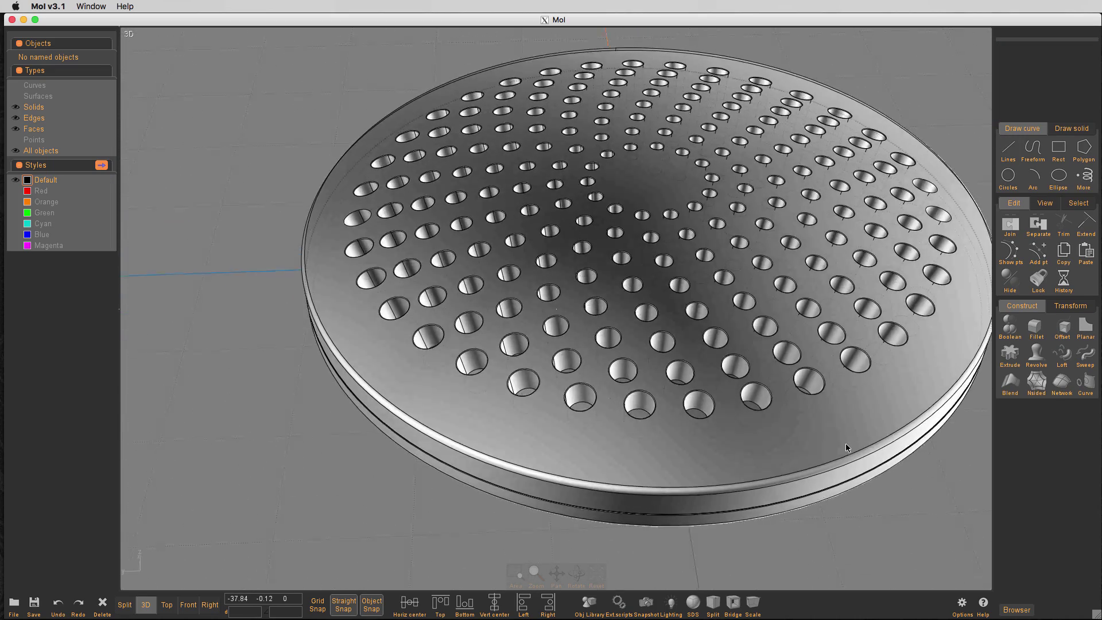
key(space)
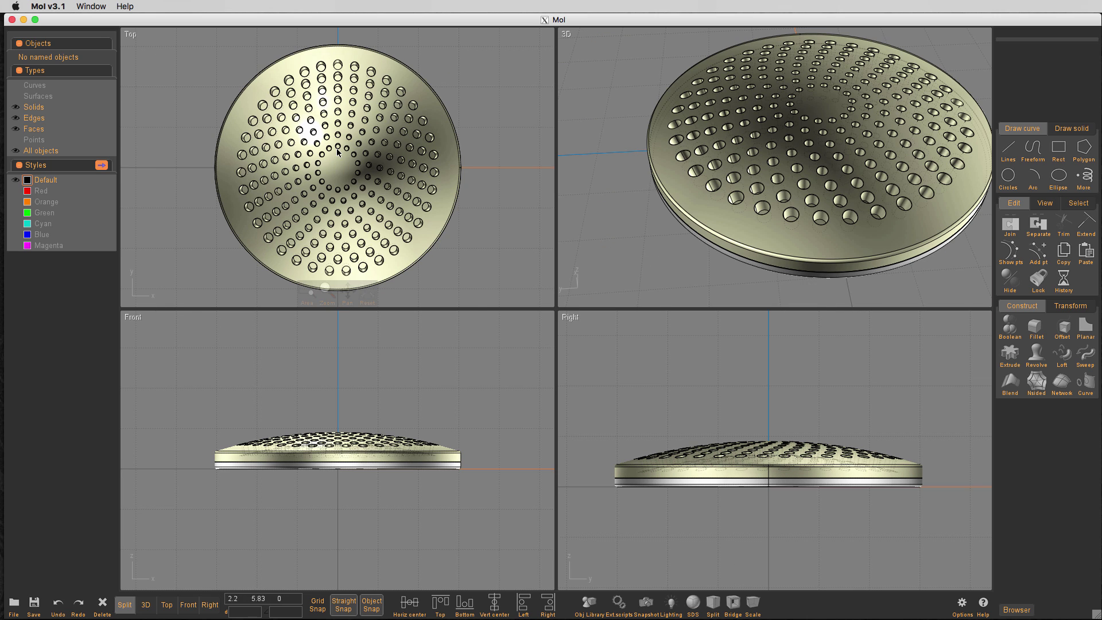
scroll(337, 148, up, 3)
key(Tab)
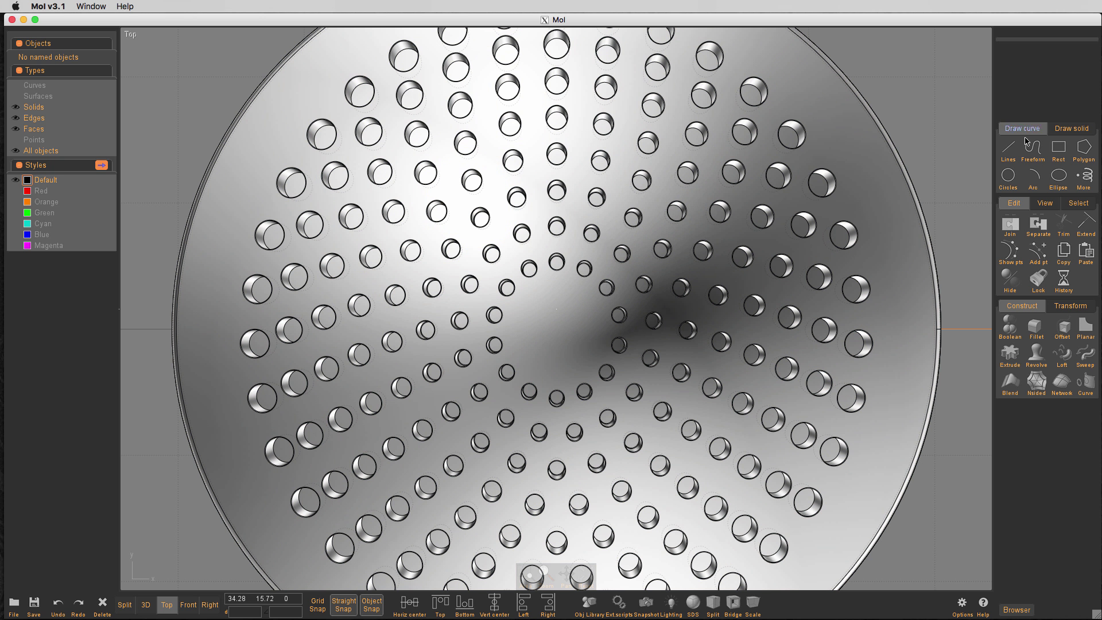
click(1008, 175)
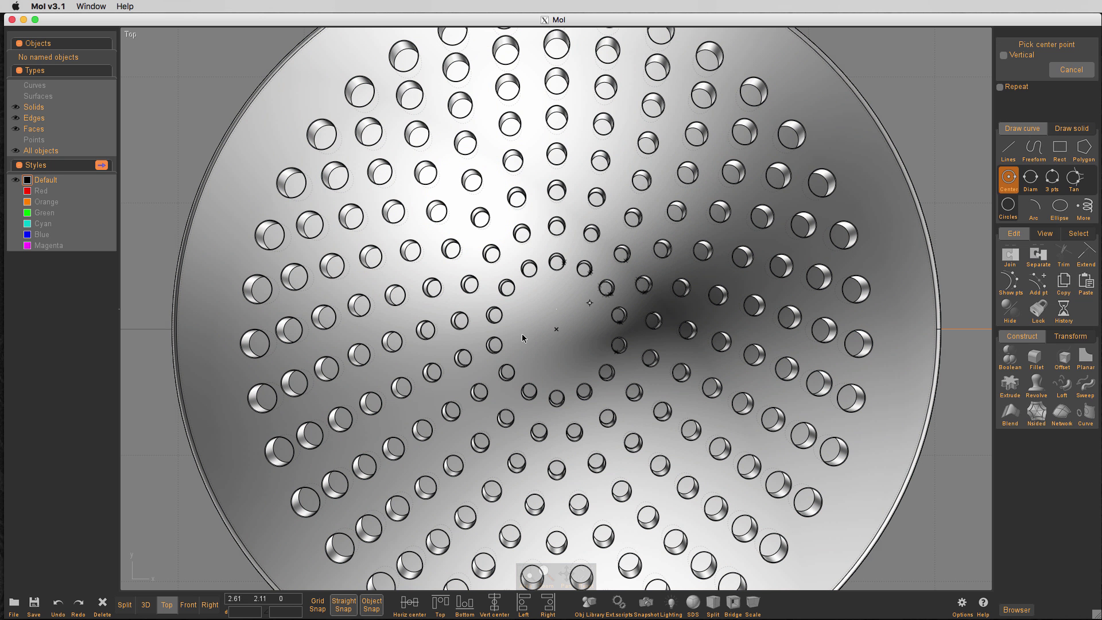
click(556, 329)
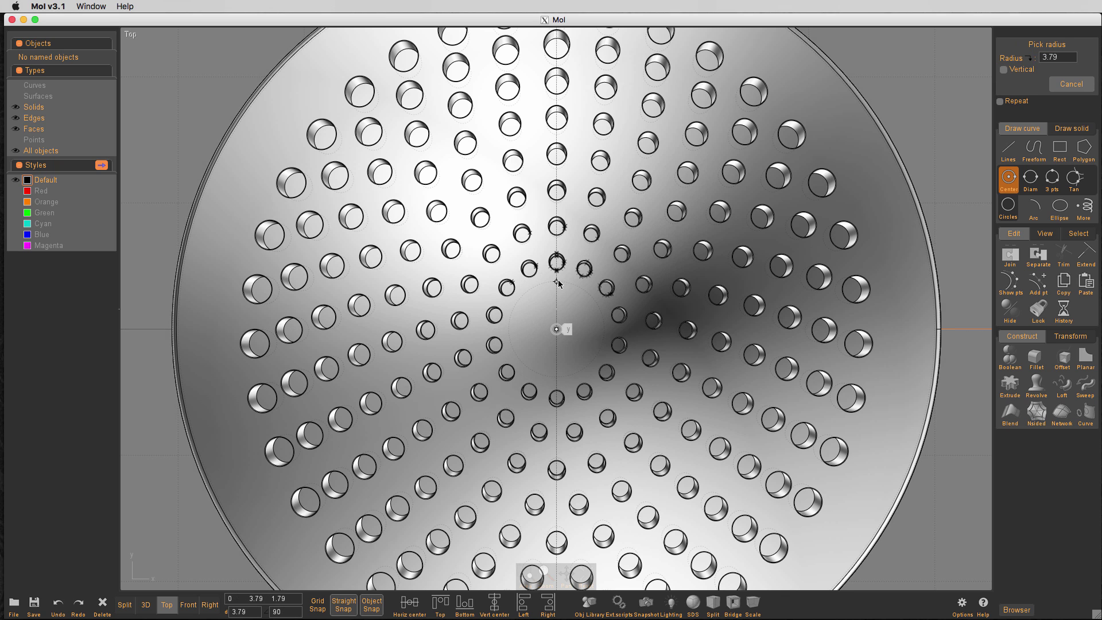
click(558, 280)
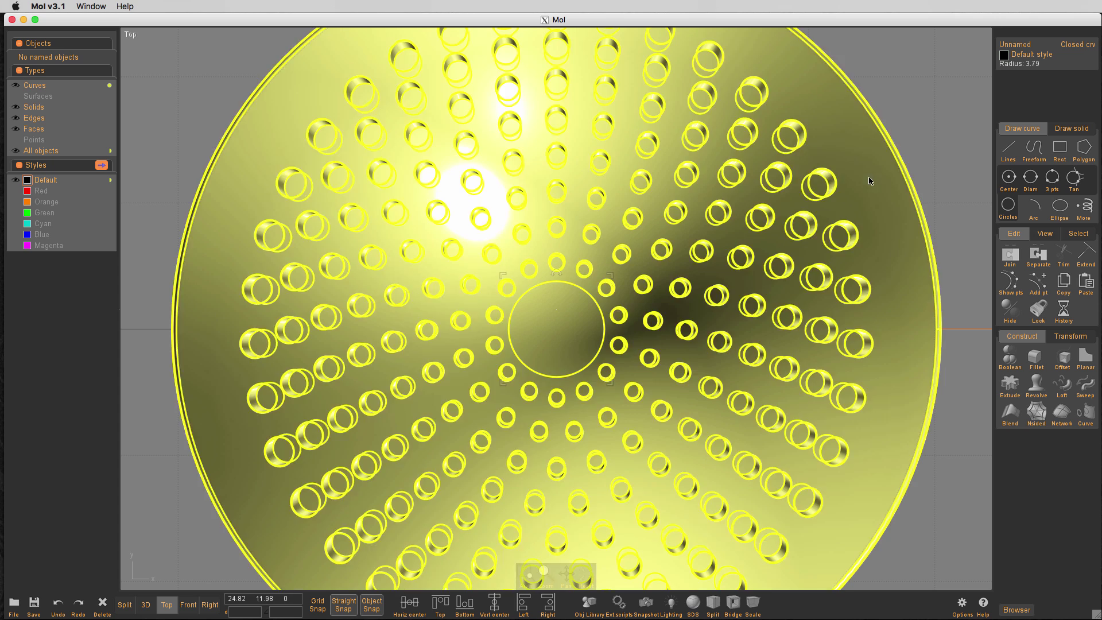
Step: Boolean merge the circle with the perforated dome to separate a central disc, and check the resulting pieces
click(869, 180)
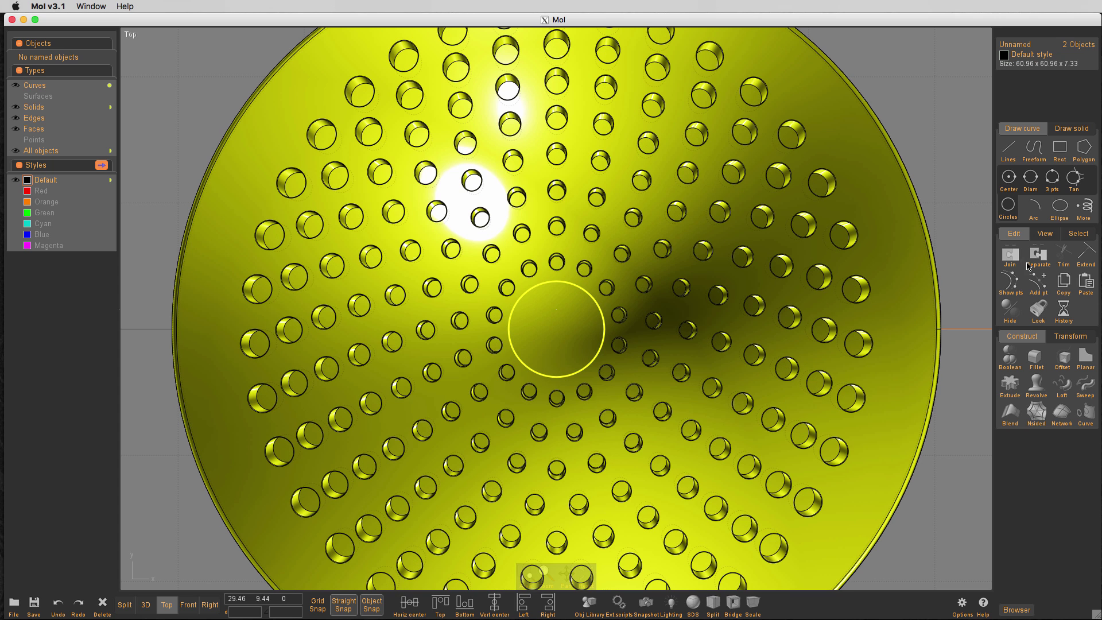
click(1014, 356)
click(1075, 331)
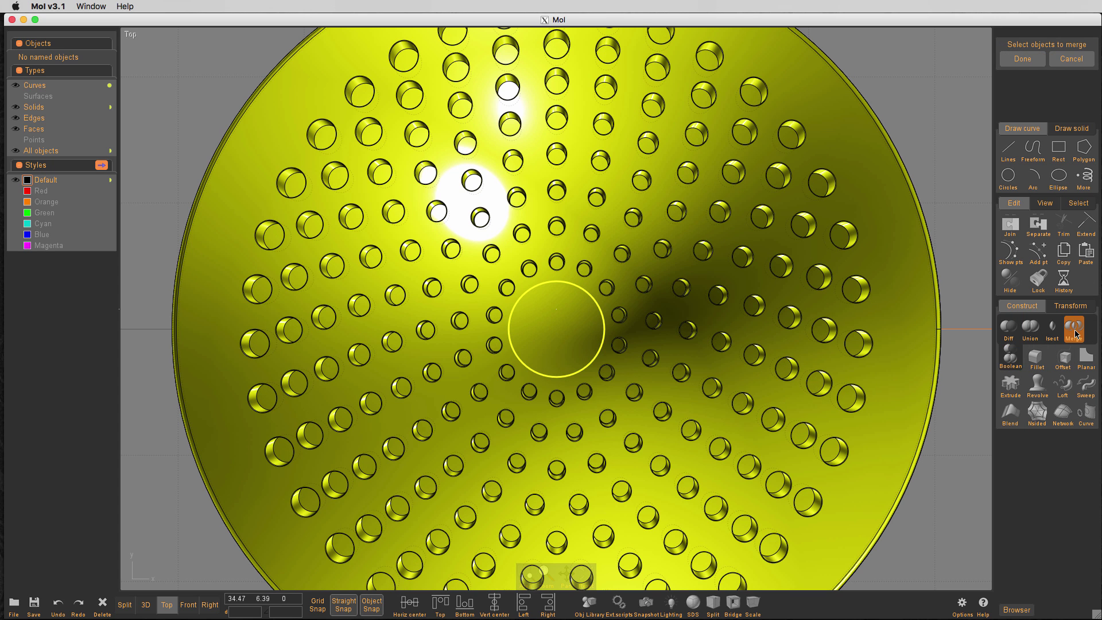
right_click(916, 89)
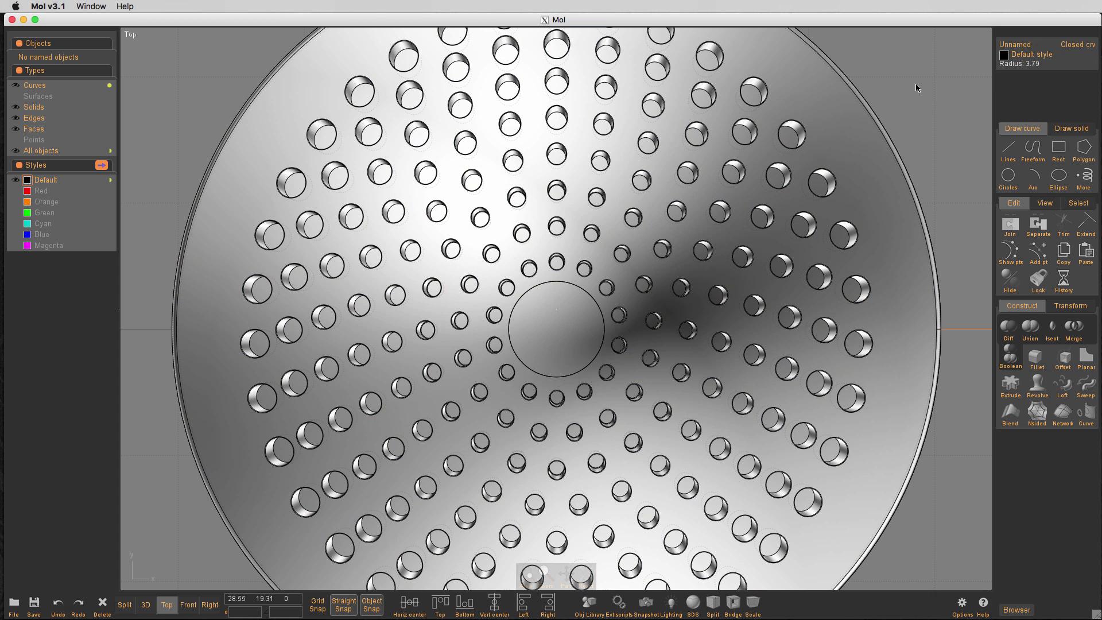
click(542, 316)
click(864, 195)
click(942, 130)
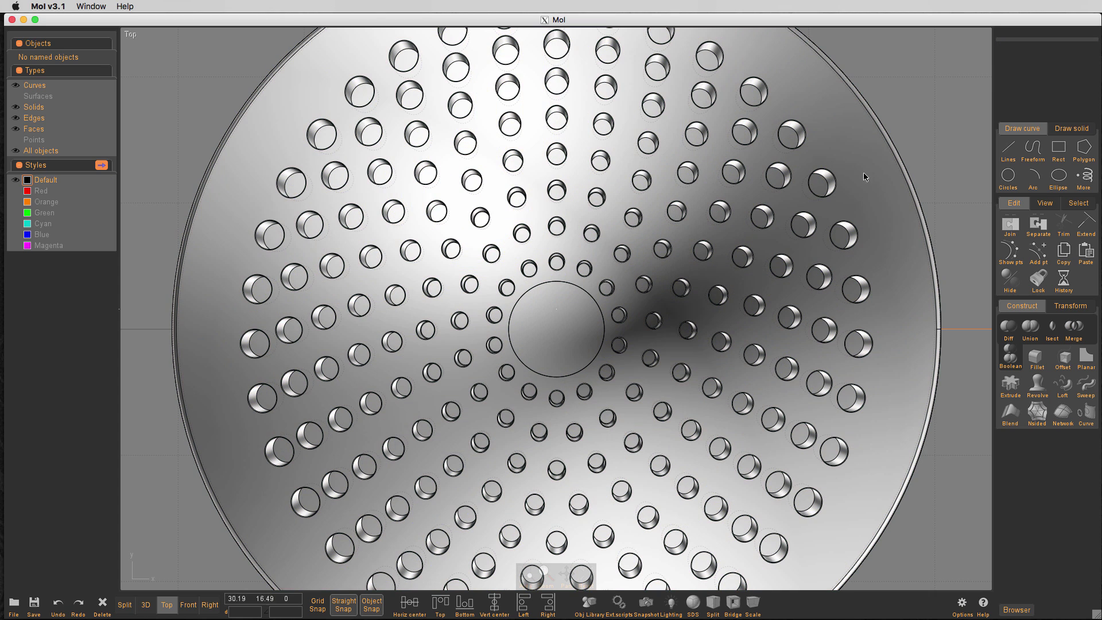
Step: Scale the circle curve down about its centre to a radius of about 3.16
click(607, 310)
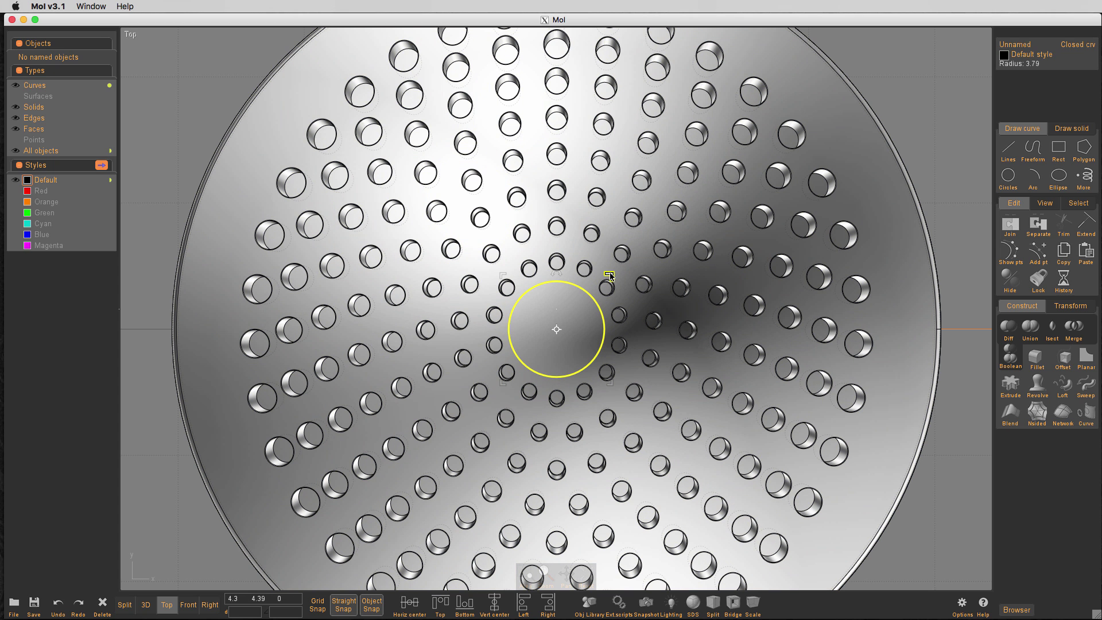
key(f)
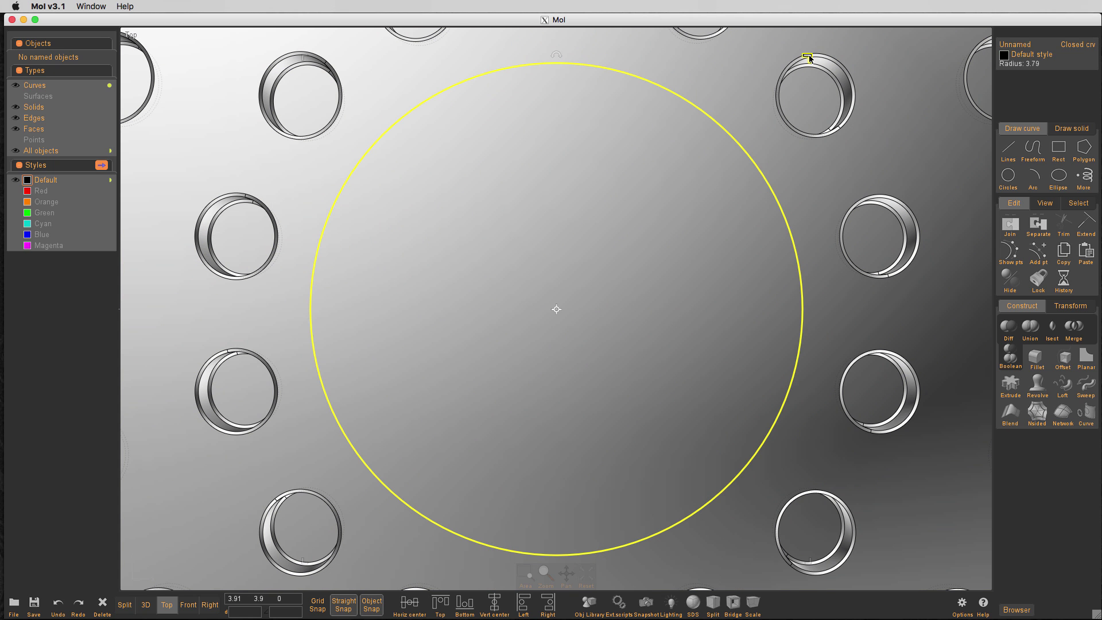
drag(808, 58, 731, 106)
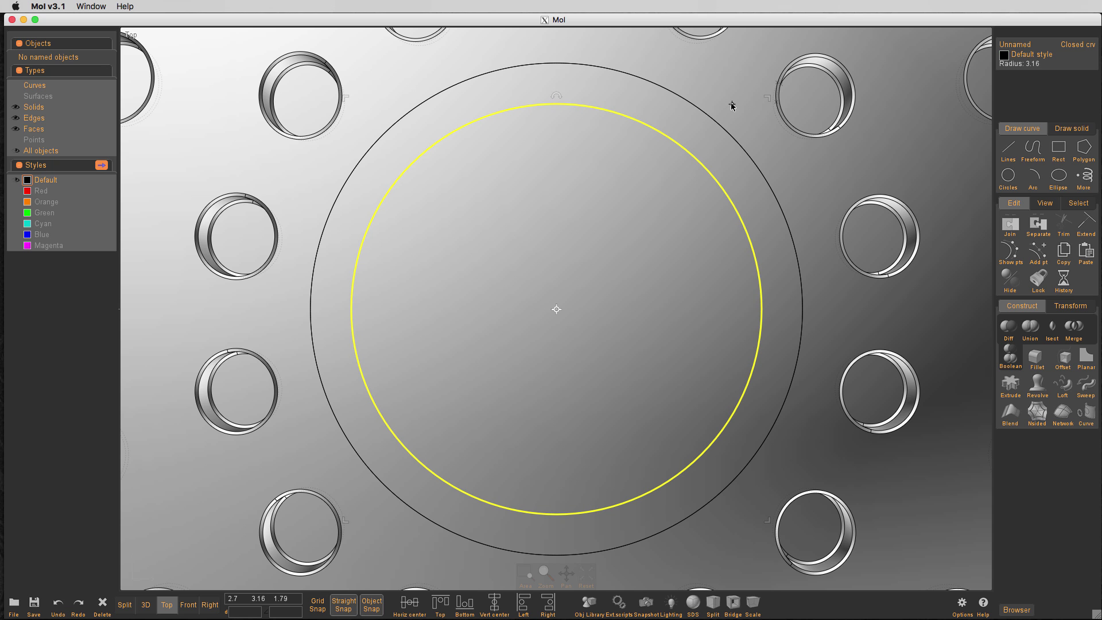
Step: Boolean merge the central disc with the smaller circle to divide it into an outer ring and an inner disc
click(625, 265)
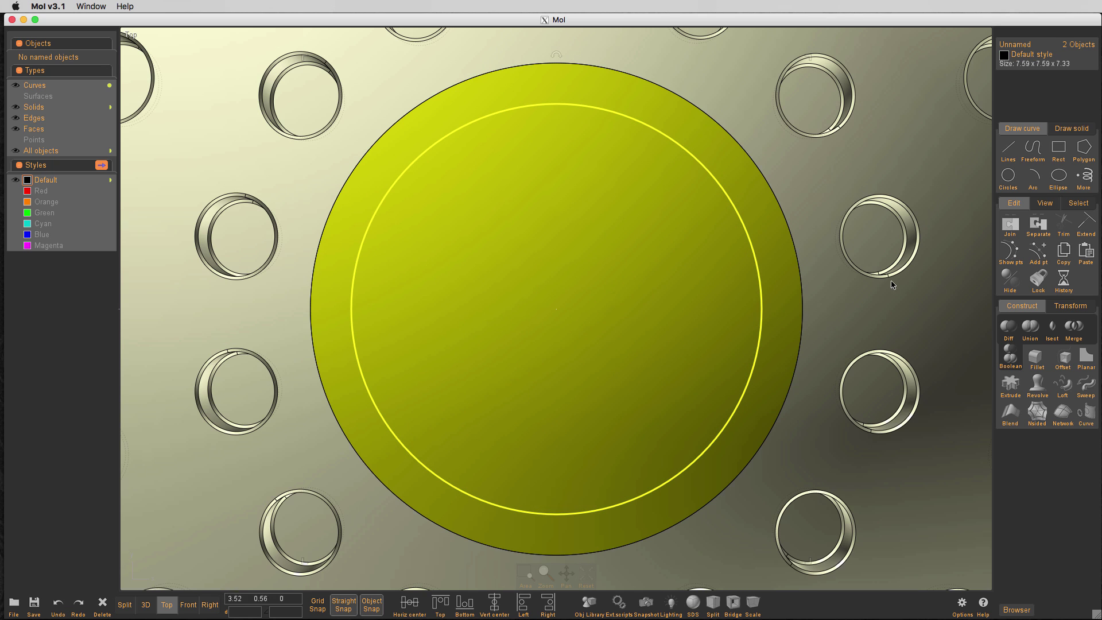
click(1010, 363)
click(1011, 334)
click(1075, 329)
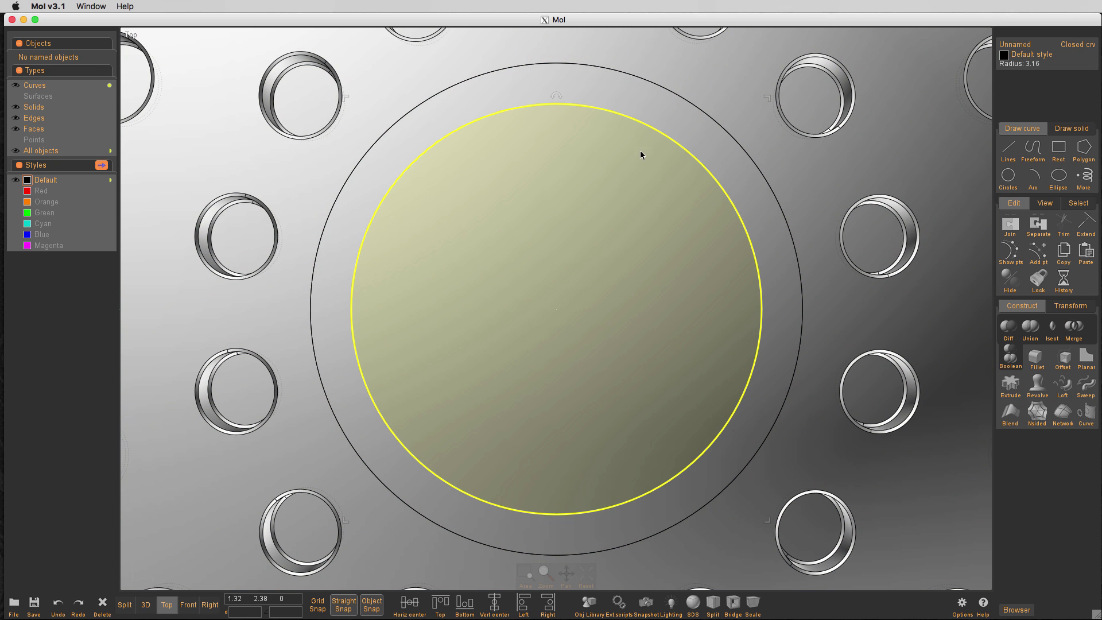
Step: Delete the cutting circle curve and show the whole model in the 3D view
click(696, 171)
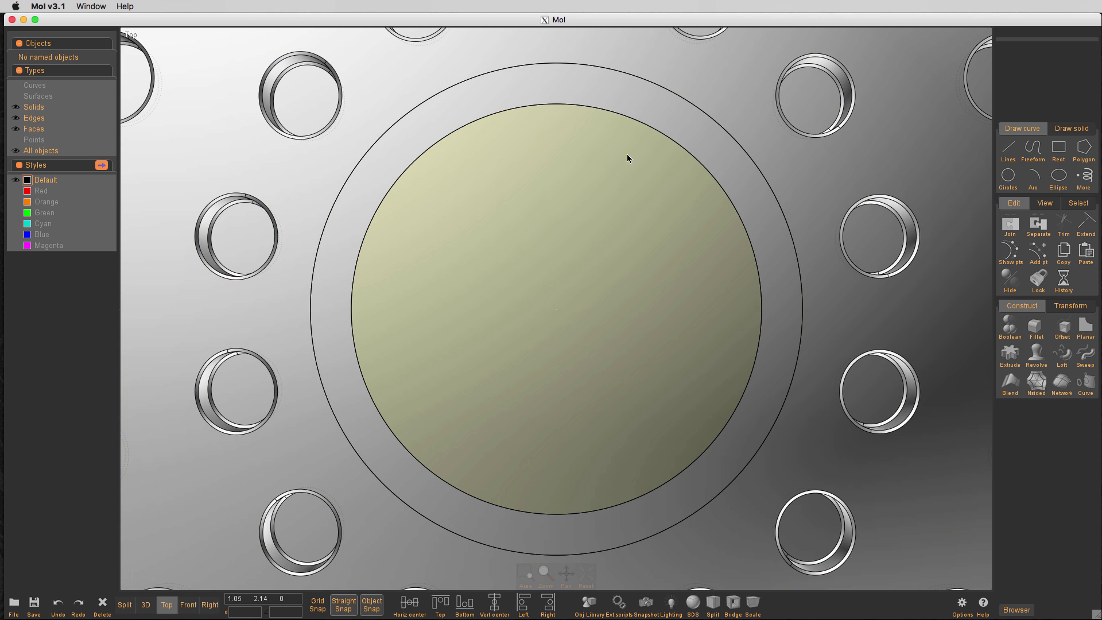
key(space)
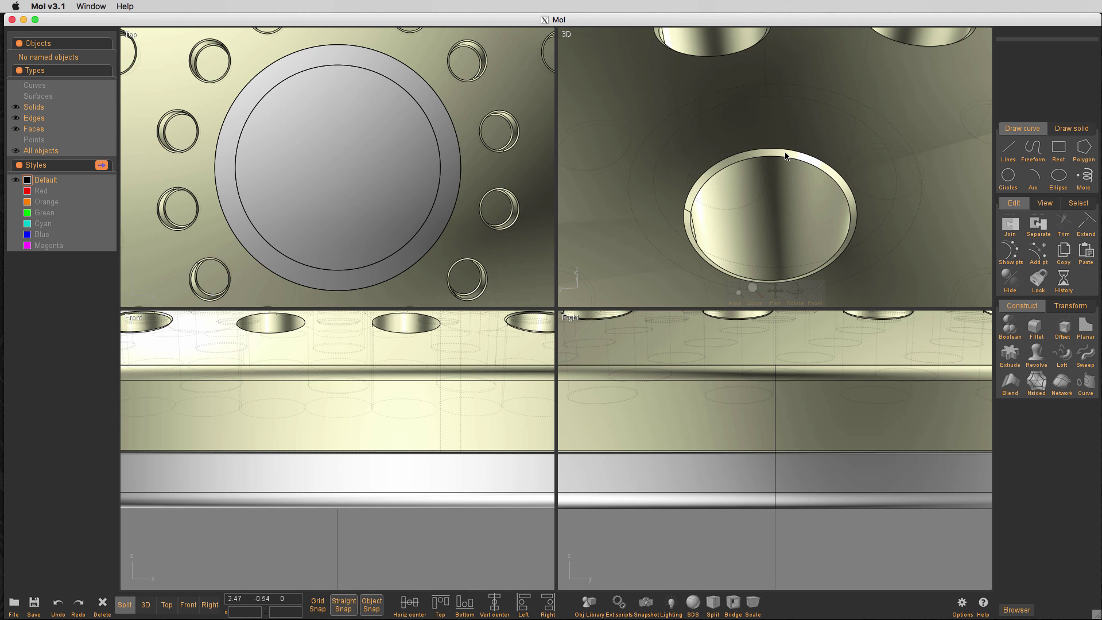
key(space)
key(Home)
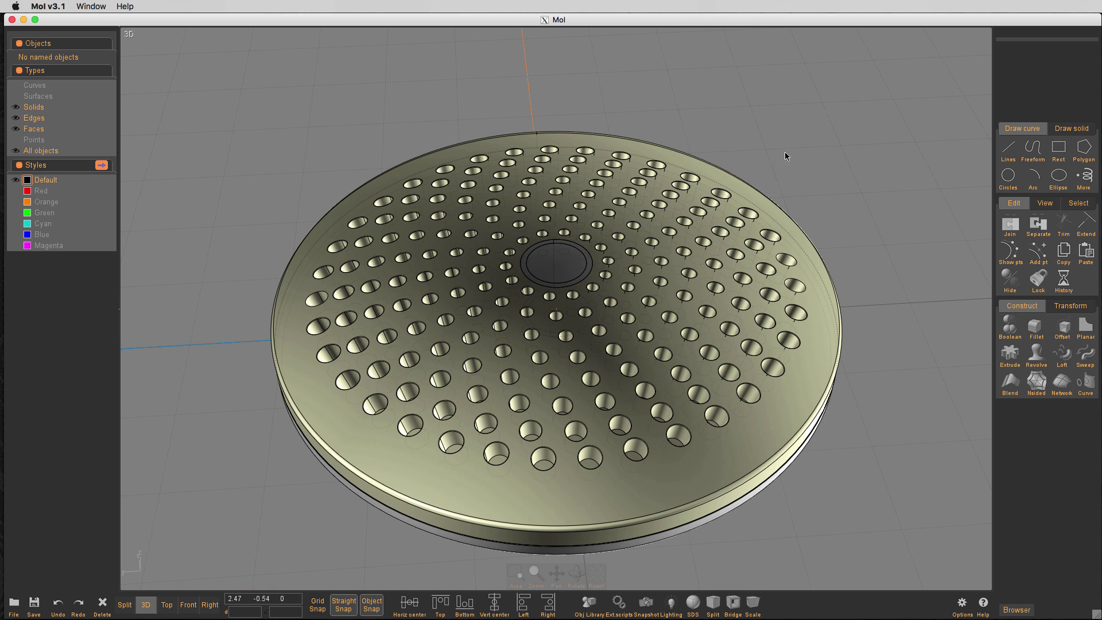
Step: Chamfer the inner disc's top edge and the edge of the dome's central opening with a distance of 0.05
click(555, 267)
scroll(555, 267, up, 5)
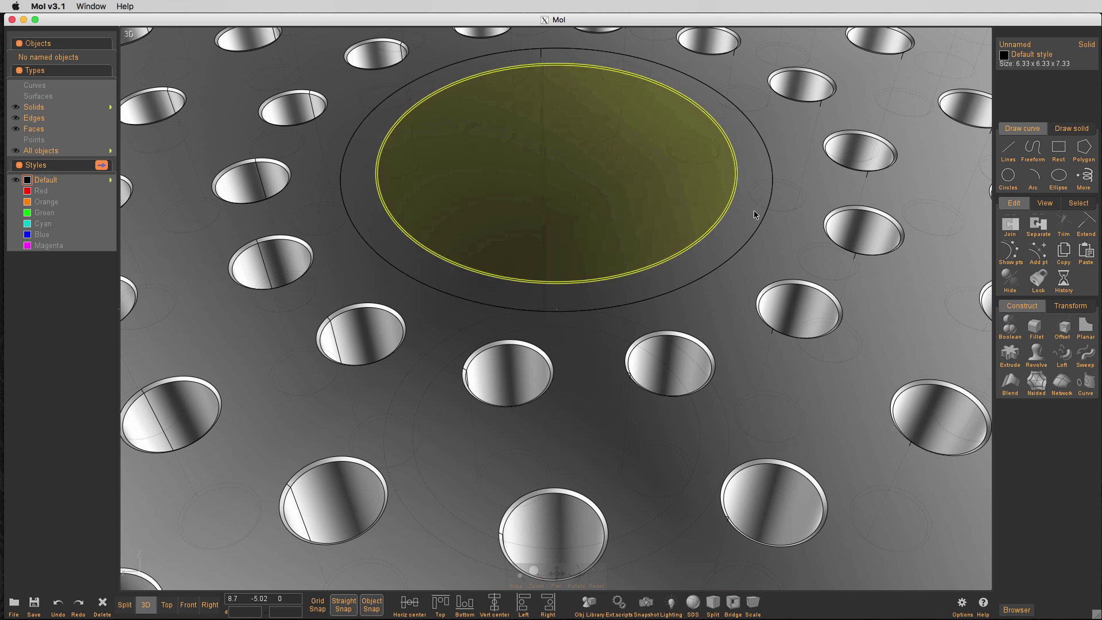
click(728, 202)
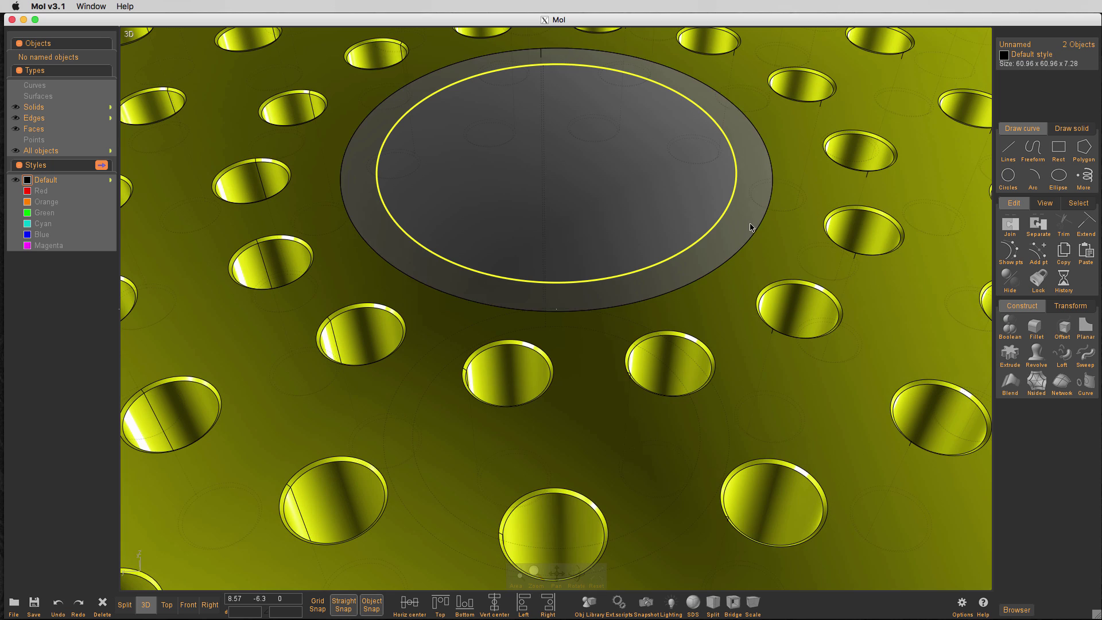
click(752, 229)
right_click(770, 233)
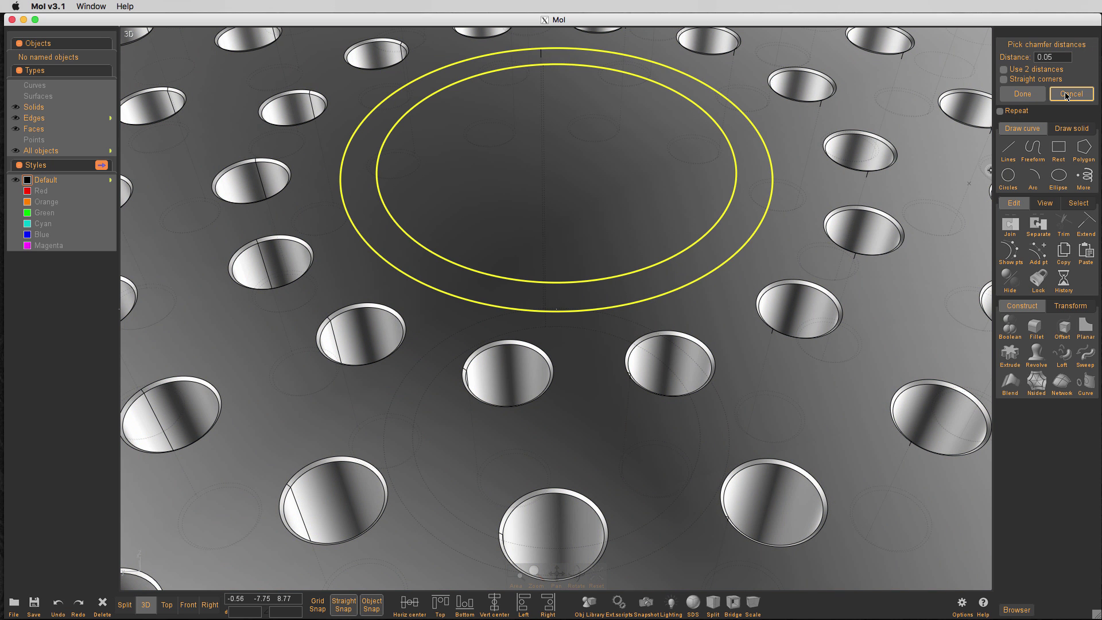
click(1021, 94)
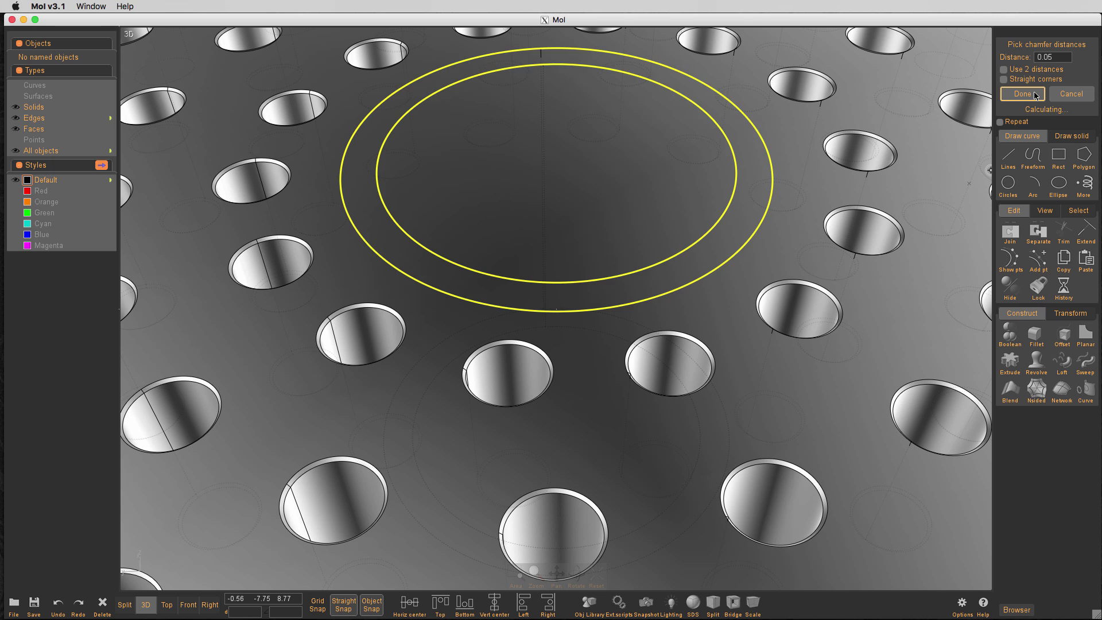
click(1021, 94)
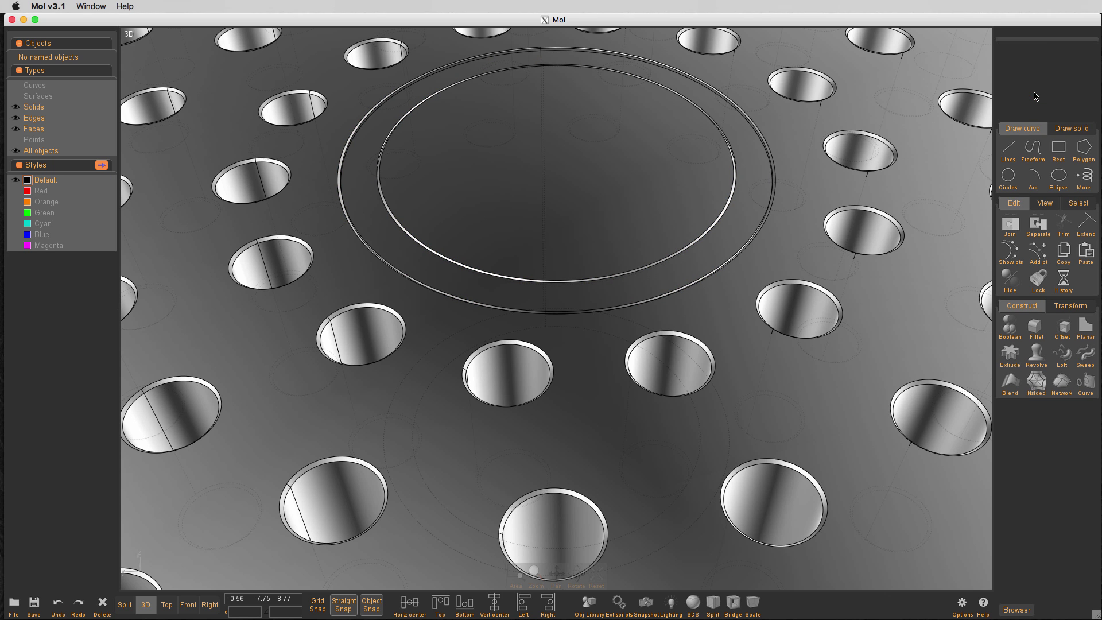
Step: Chamfer the outer and inner top edges of the central ring with a distance of 0.05
click(759, 203)
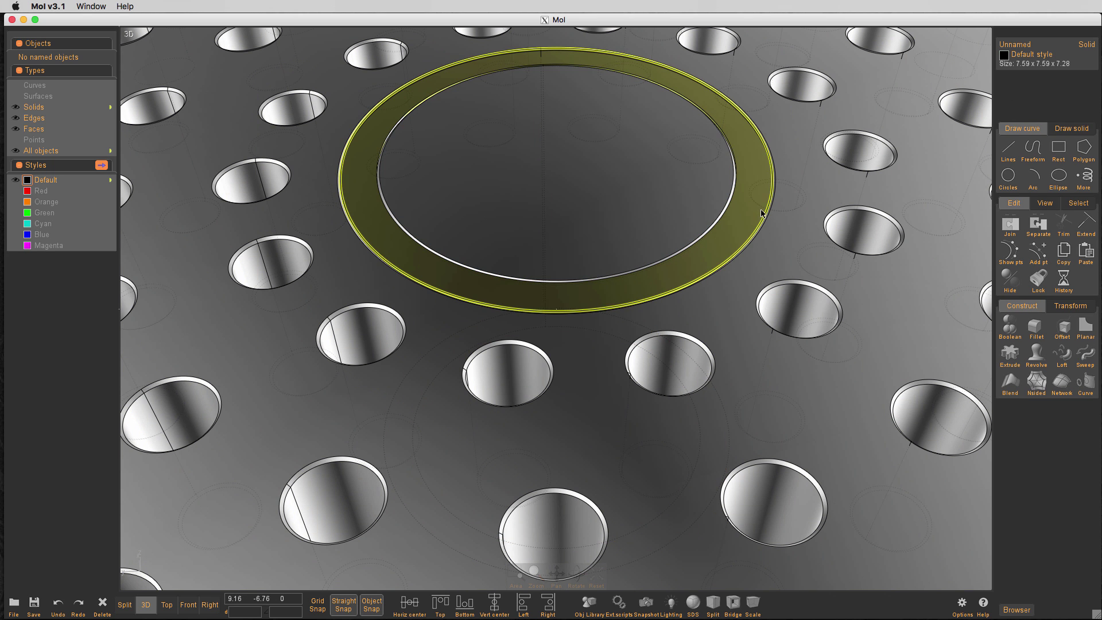
click(768, 206)
click(731, 203)
right_click(763, 206)
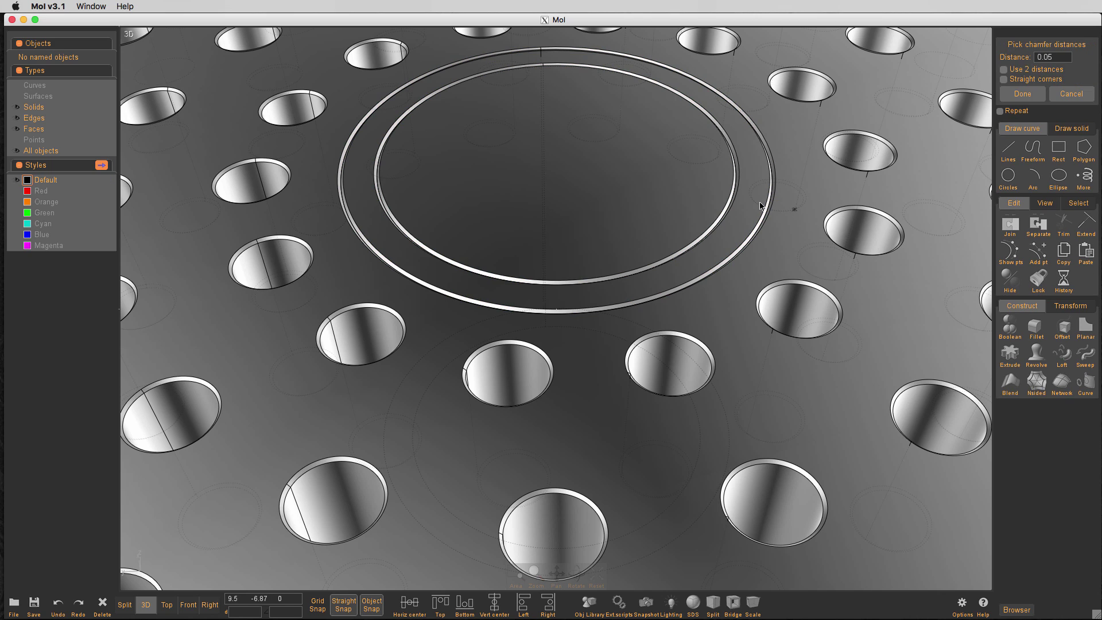
click(1025, 97)
Step: Examine the whole perforated dome and its chamfered centre seams from several angles
scroll(733, 208, down, 8)
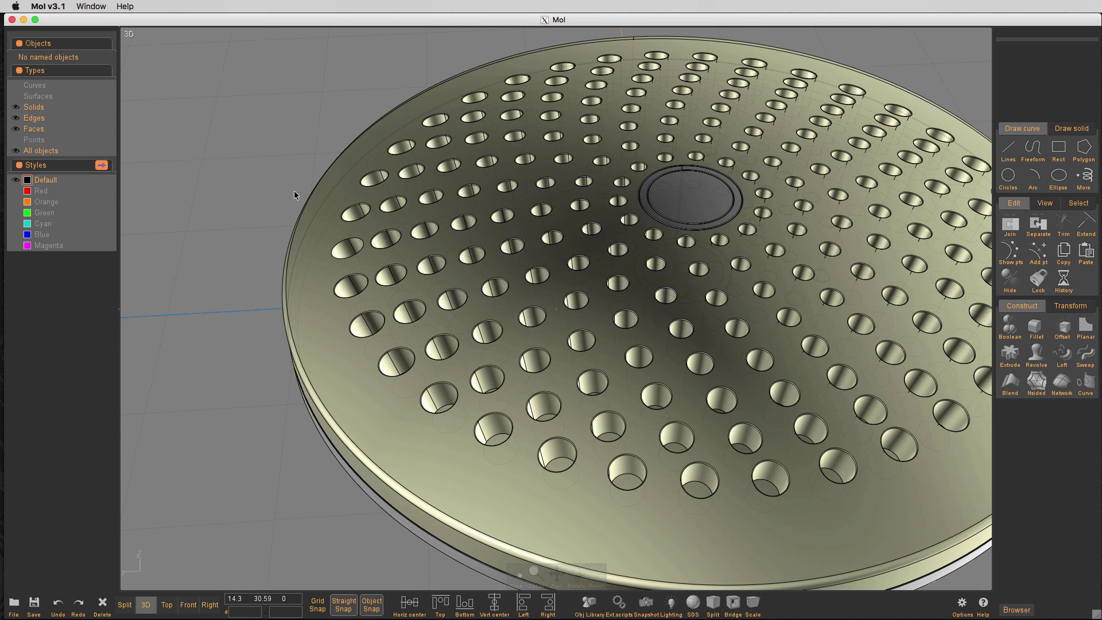
right_drag(402, 284, 315, 240)
click(361, 234)
right_drag(386, 182, 485, 203)
right_drag(517, 240, 602, 220)
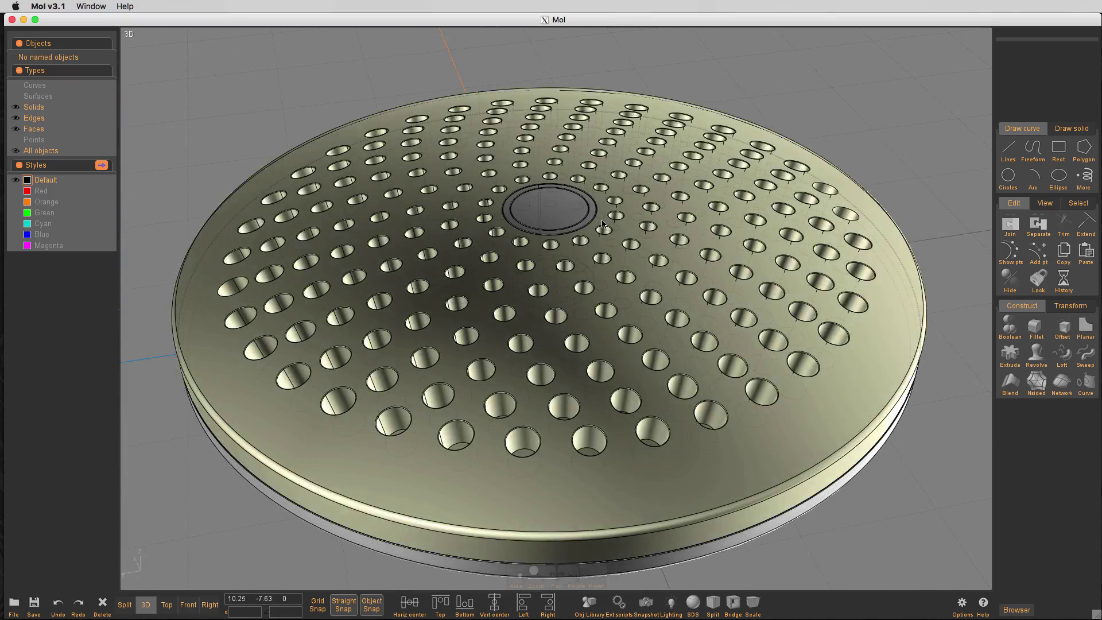
key(space)
key(space)
scroll(714, 228, down, 2)
click(292, 223)
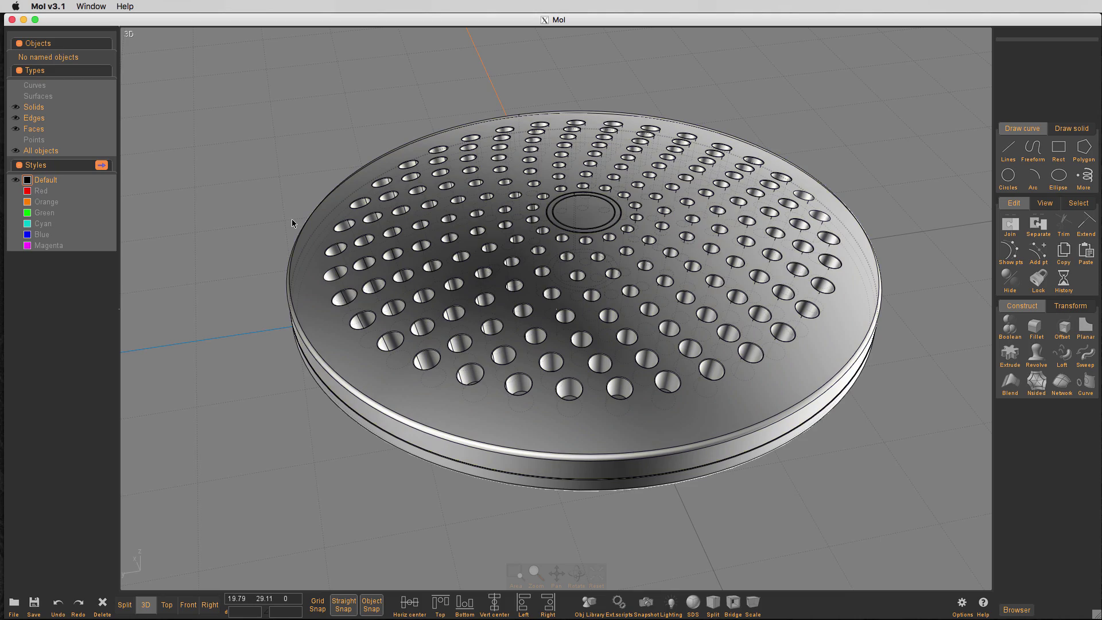
Step: Hide the model's edge lines, try the Default lighting preset and apply the Dramatic preset
key(e)
mouse_move(610, 277)
right_down()
mouse_move(566, 289)
mouse_move(535, 255)
mouse_move(594, 277)
right_up()
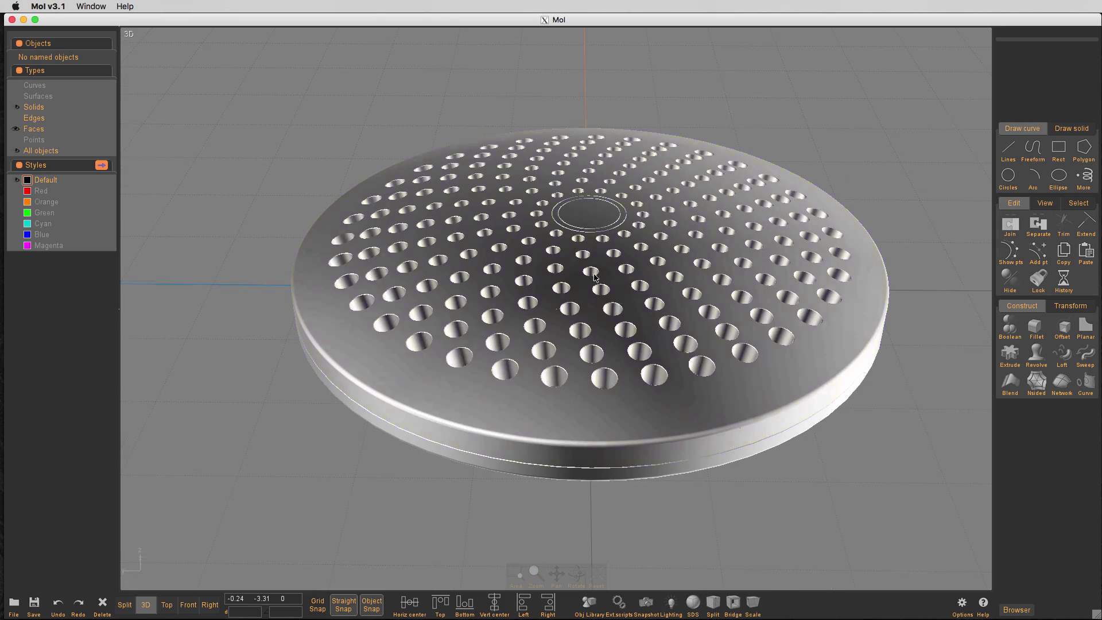
click(671, 603)
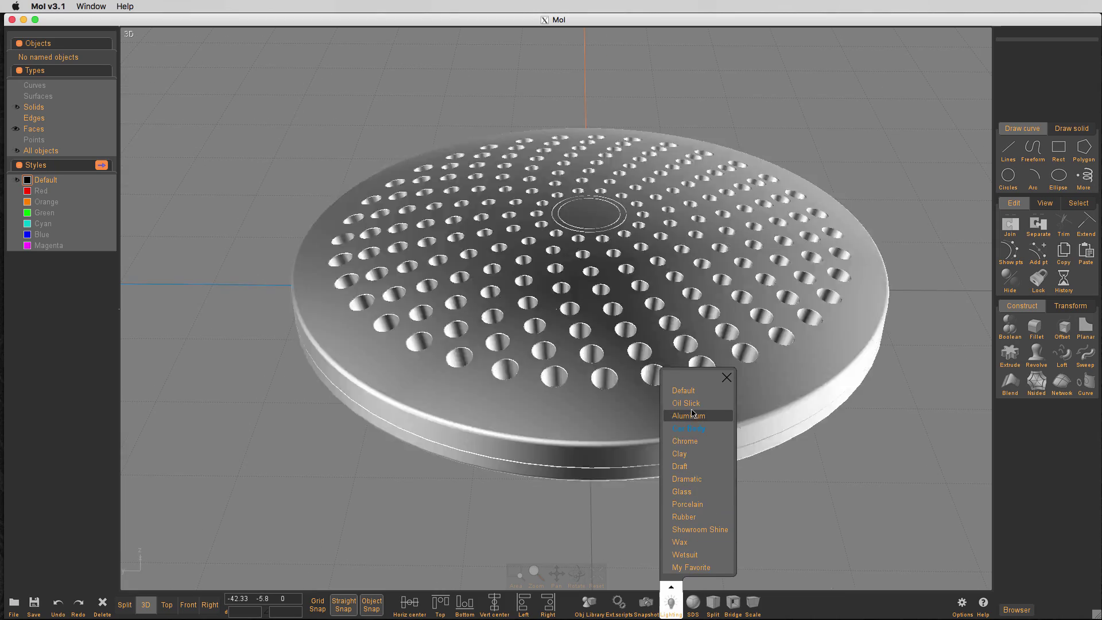
click(688, 391)
right_drag(706, 280, 738, 517)
click(671, 603)
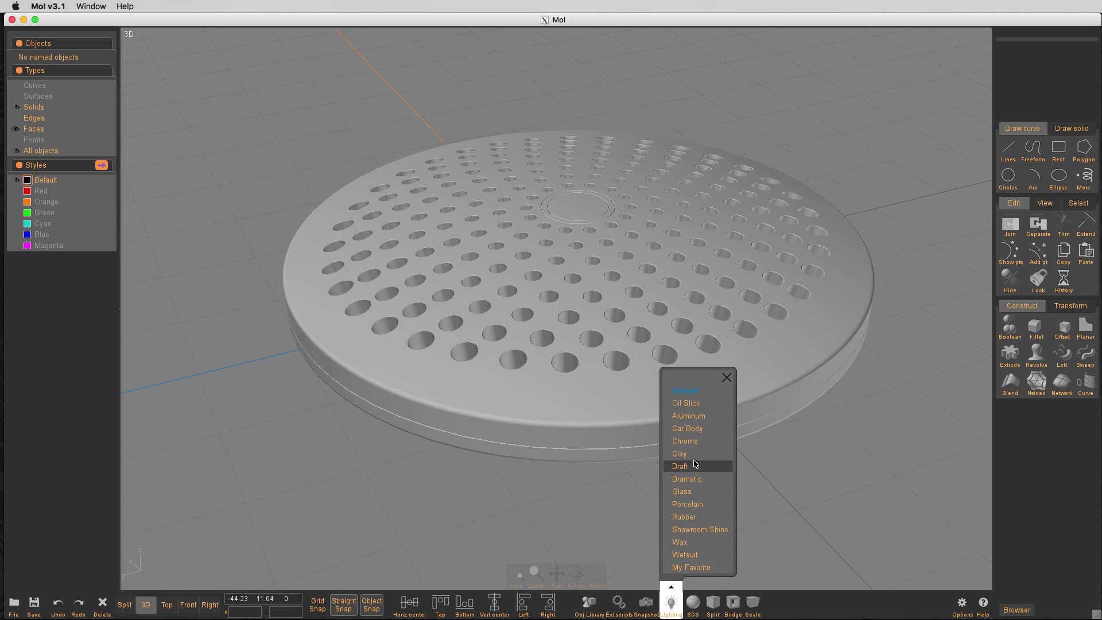
click(684, 478)
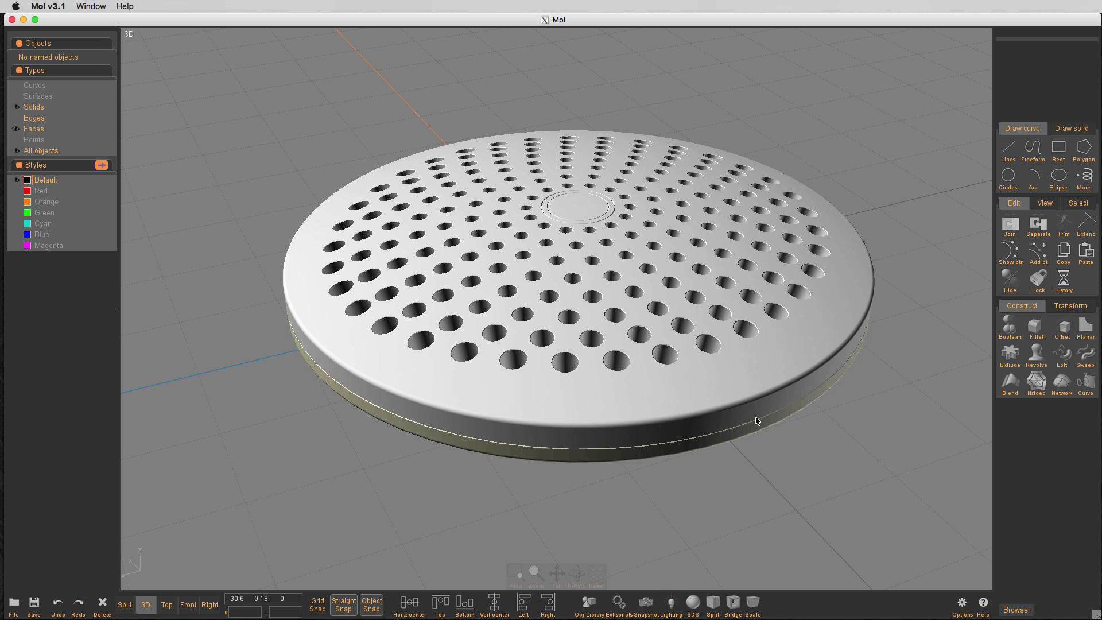
click(758, 387)
drag(742, 393, 742, 393)
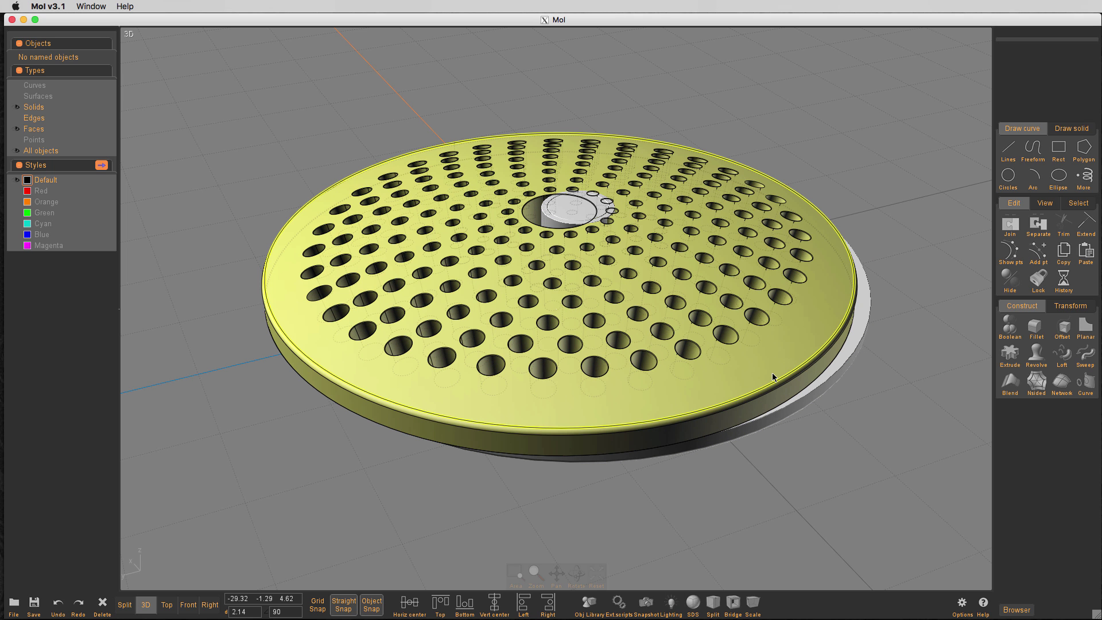
key(super+z)
click(801, 451)
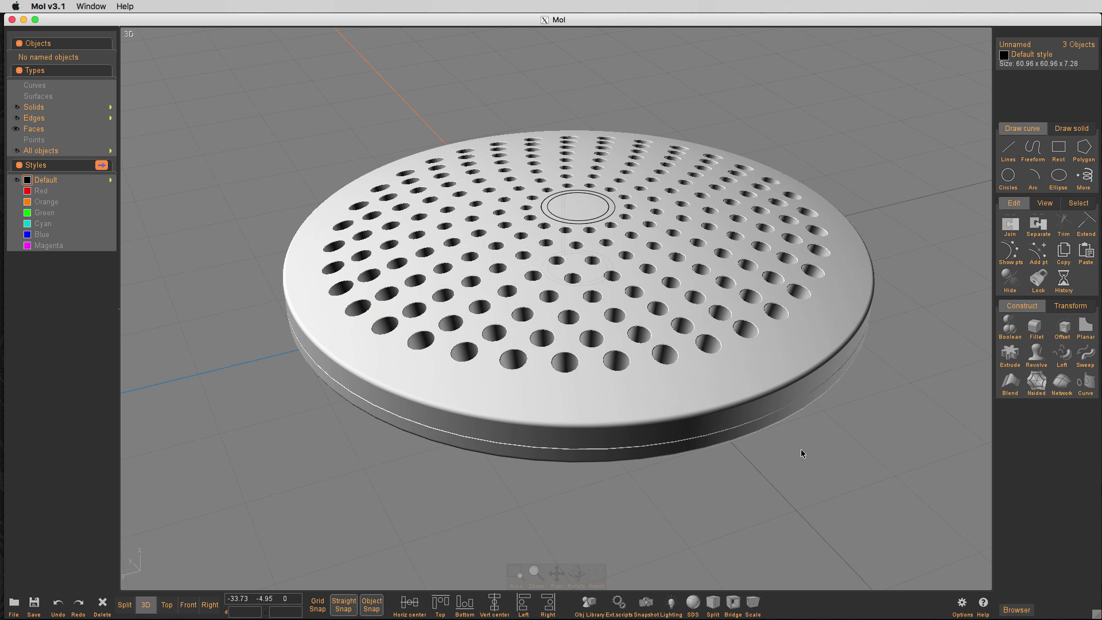
Step: Inspect the central ring and surrounding holes up close, with the edge lines shown again
right_drag(796, 341, 765, 348)
scroll(612, 226, up, 6)
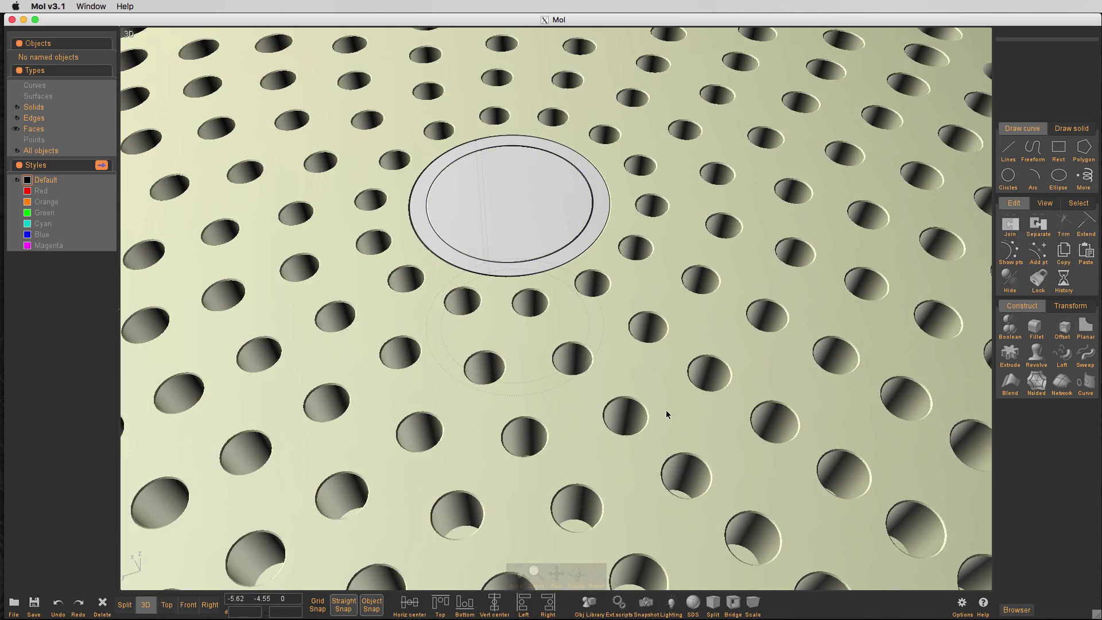
right_drag(666, 414, 675, 376)
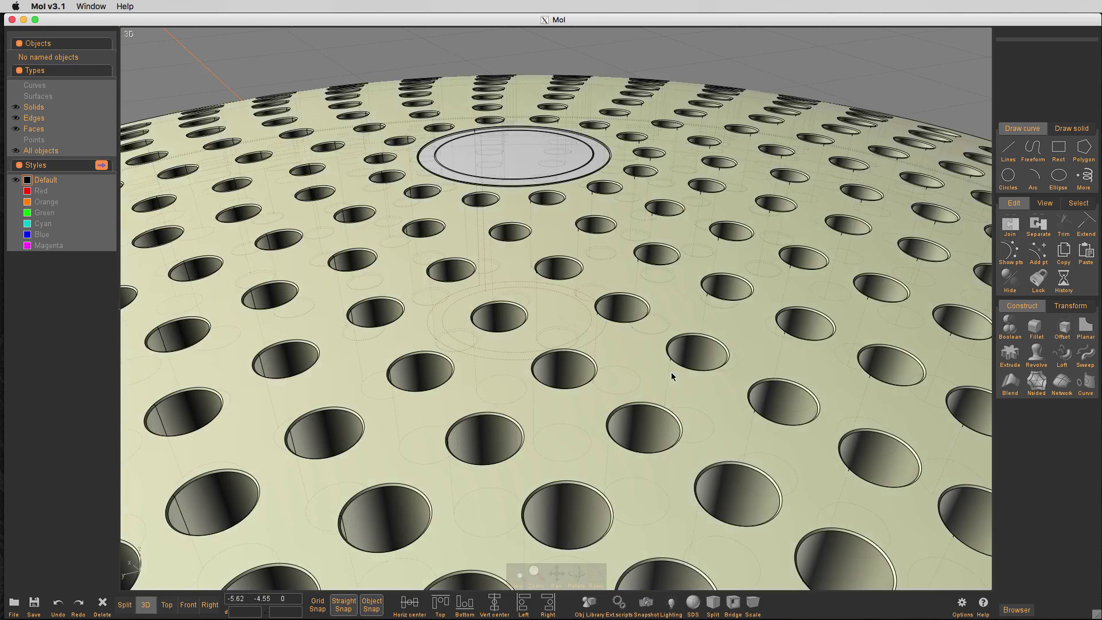